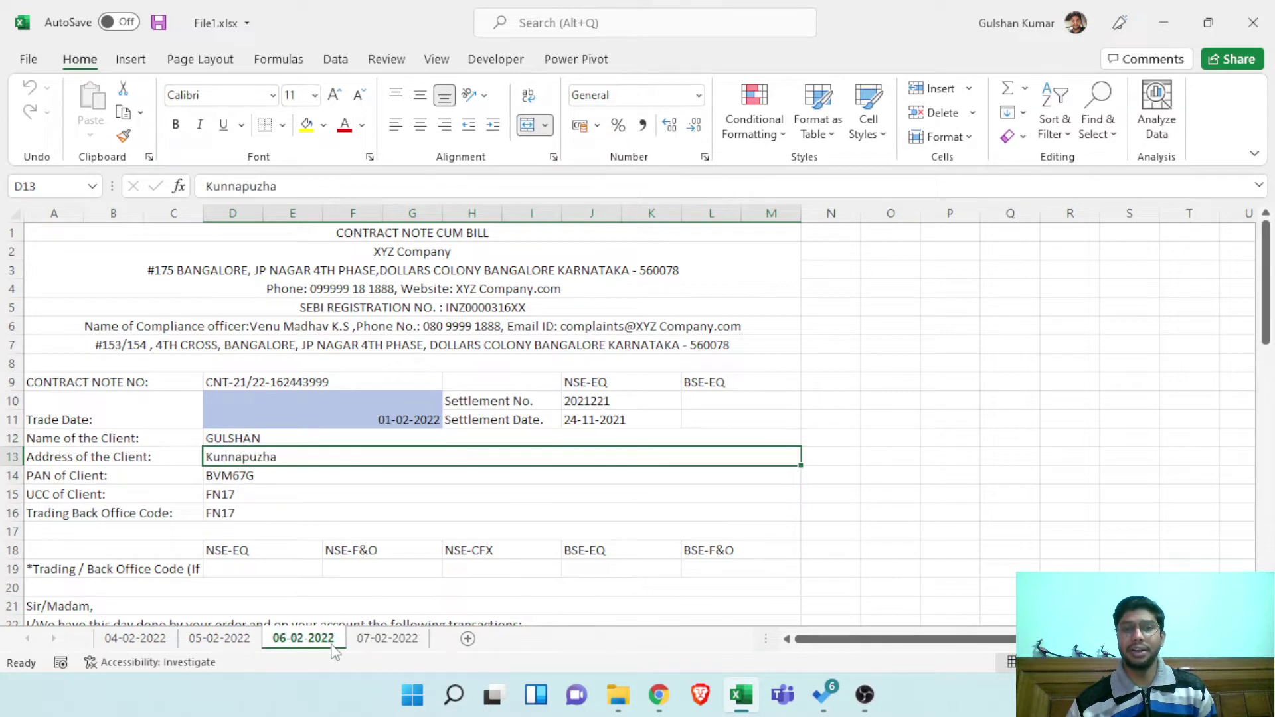
Examine the 05-02-2022 and 04-02-2022 sheets of File1.xlsx, including the trade date and the transactions table
{"action": "left_click", "coordinate": [220, 638]}
{"action": "left_click", "coordinate": [136, 639]}
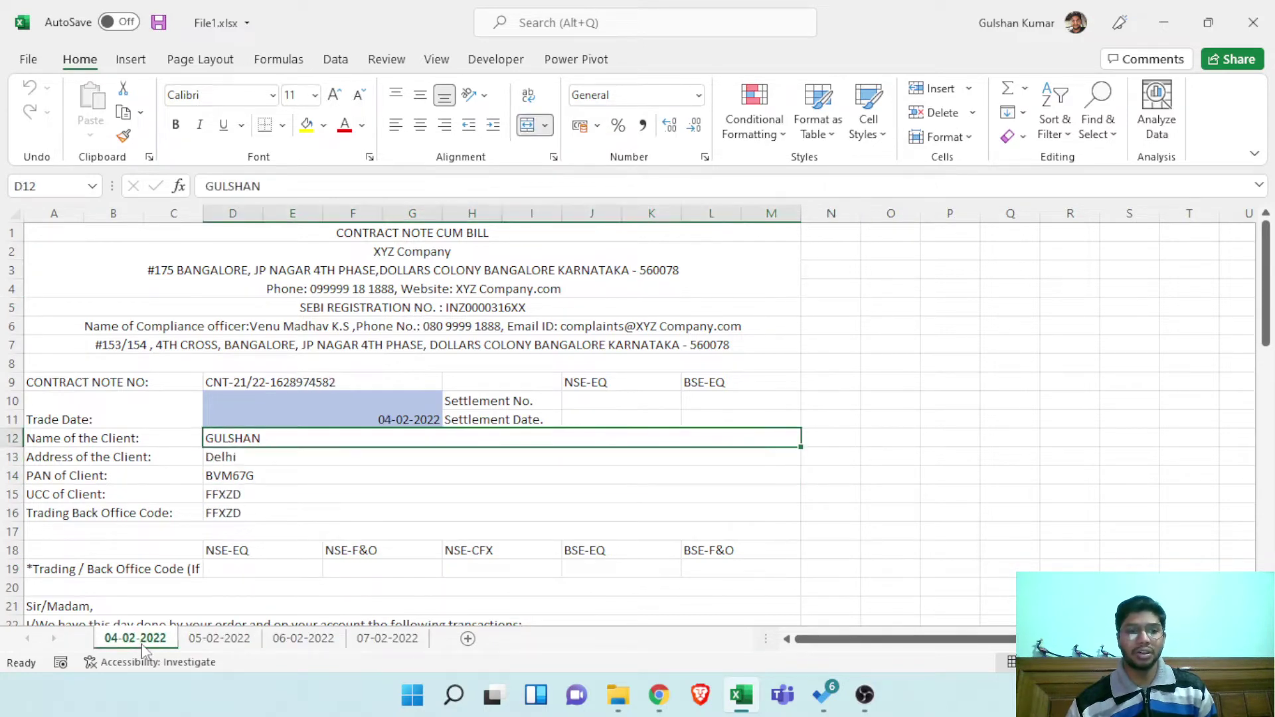
{"action": "left_click", "coordinate": [344, 397]}
{"action": "scroll", "coordinate": [335, 468], "scroll_direction": "down", "scroll_amount": 15}
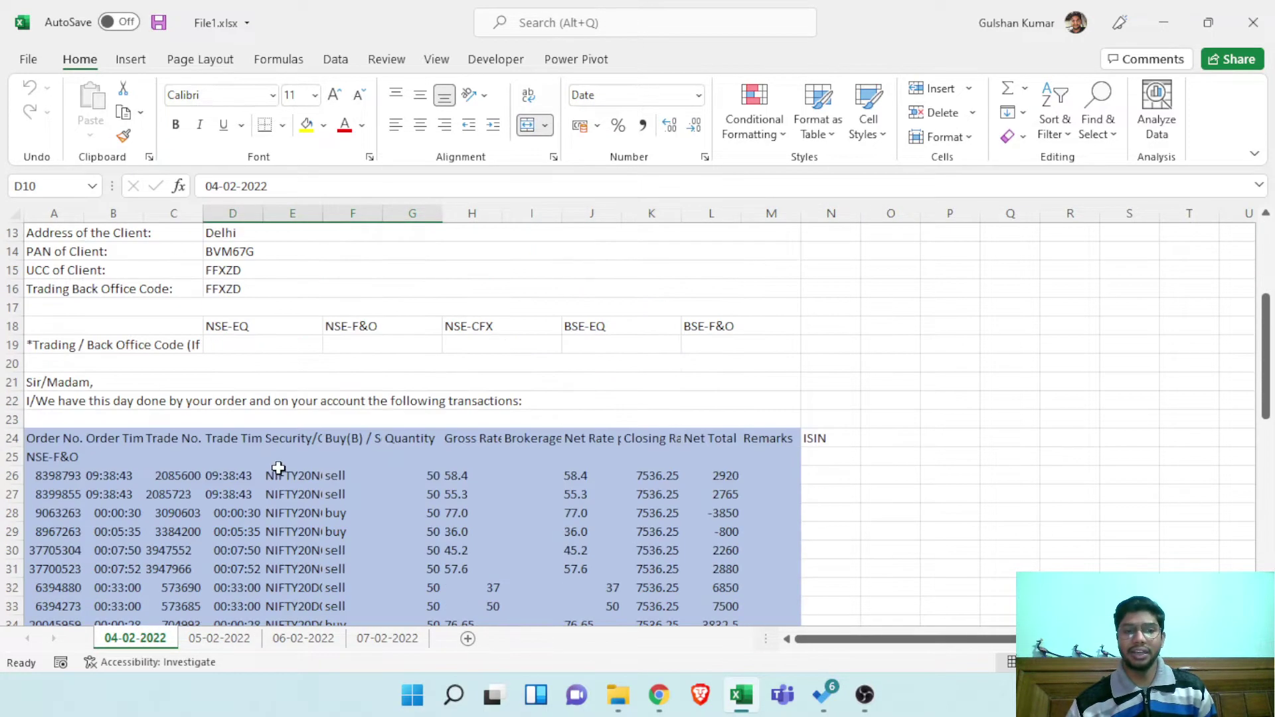
{"action": "scroll", "coordinate": [235, 463], "scroll_direction": "up", "scroll_amount": 10}
{"action": "scroll", "coordinate": [236, 463], "scroll_direction": "up", "scroll_amount": 5}
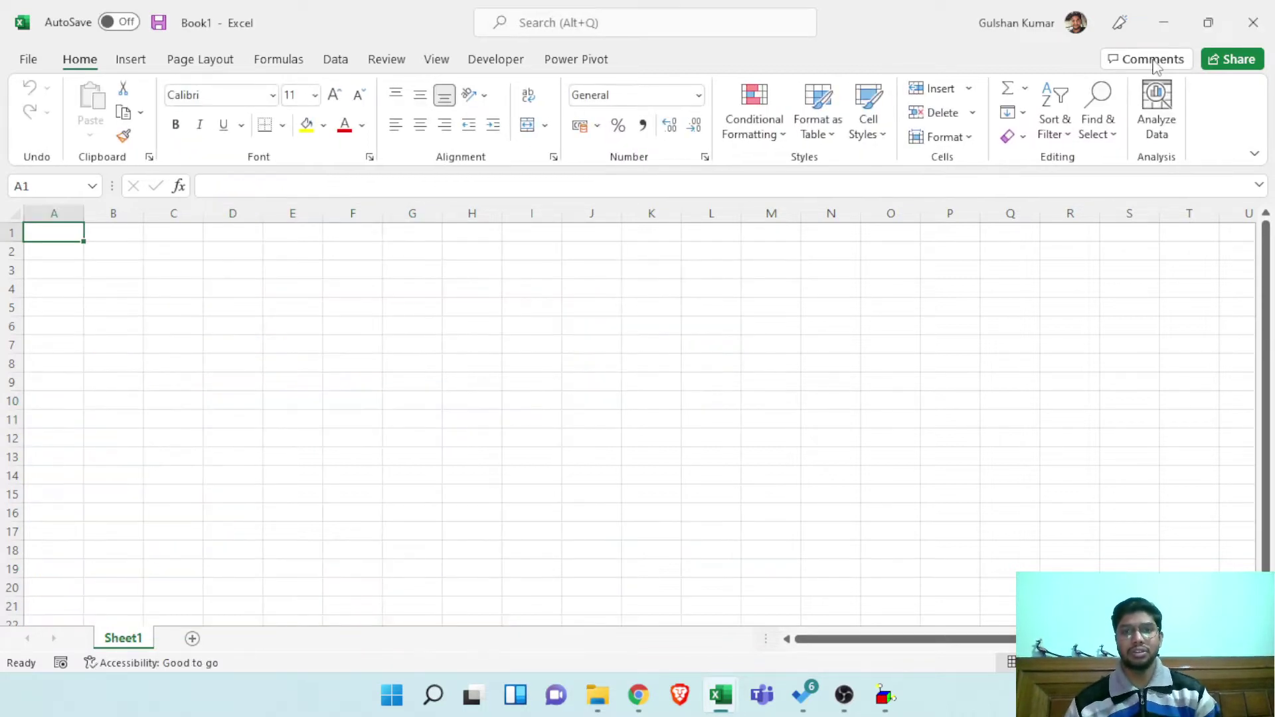
Import the workbook File1.xlsx from the 01-02-2022\New folder directory into the blank workbook as an external data source
{"action": "left_click", "coordinate": [1182, 32]}
{"action": "left_click", "coordinate": [1246, 23]}
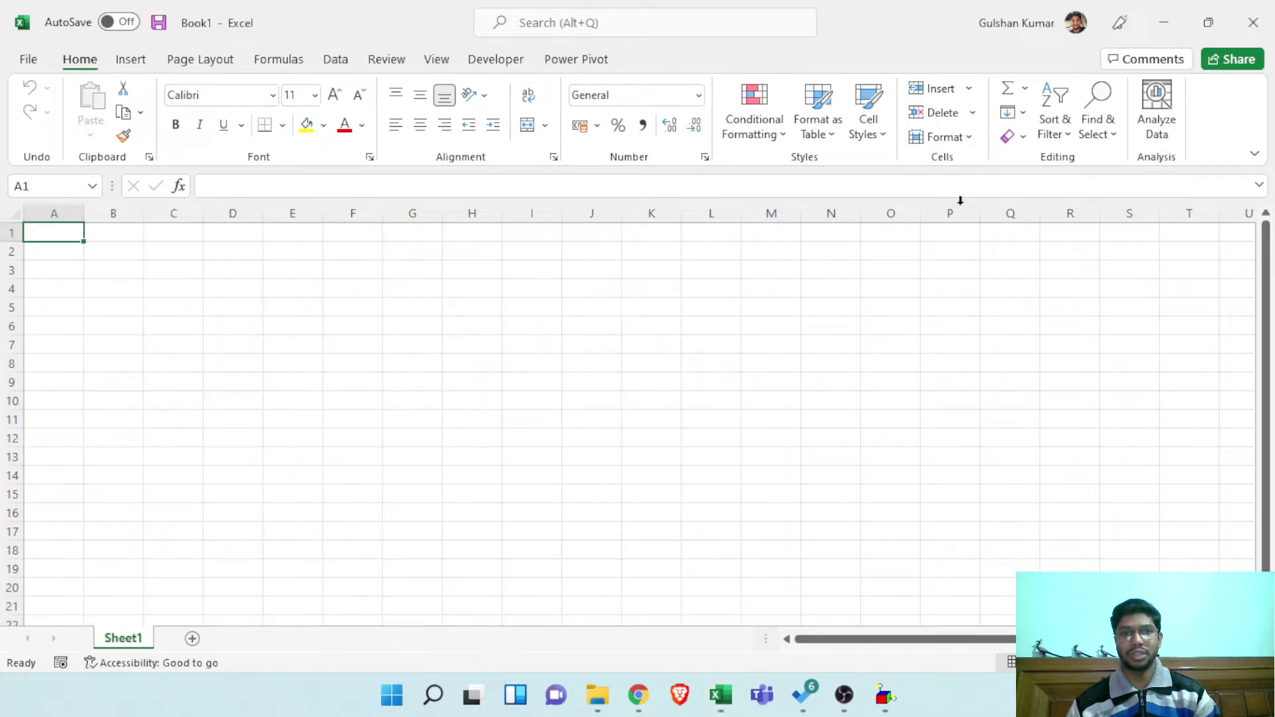
{"action": "left_click", "coordinate": [335, 59]}
{"action": "left_click", "coordinate": [38, 114]}
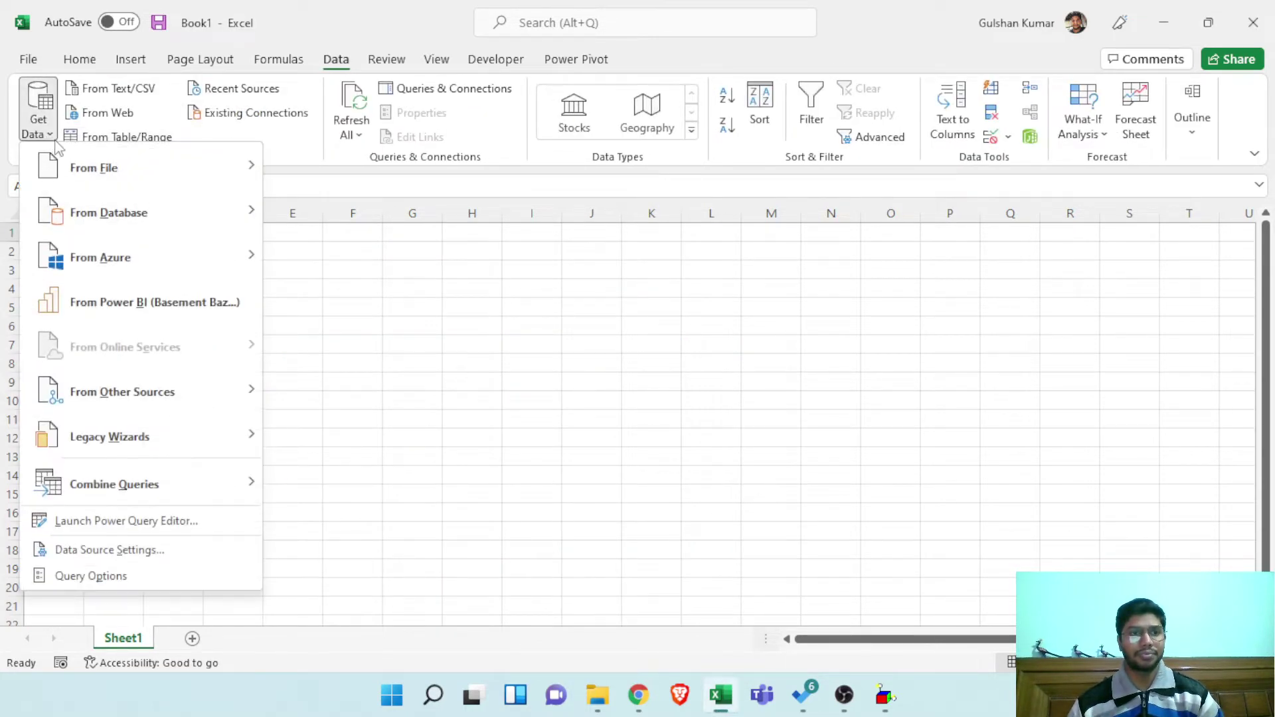
{"action": "mouse_move", "coordinate": [151, 178]}
{"action": "left_click", "coordinate": [376, 174]}
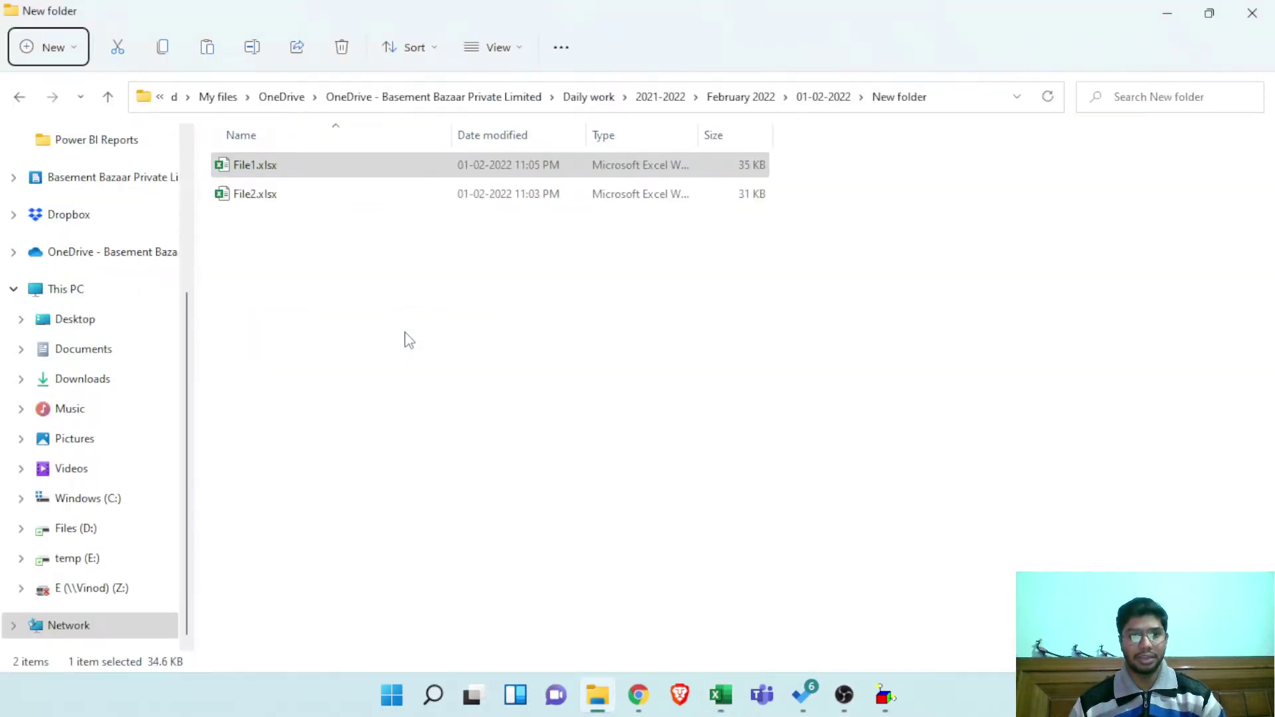
{"action": "key", "text": "alt+d"}
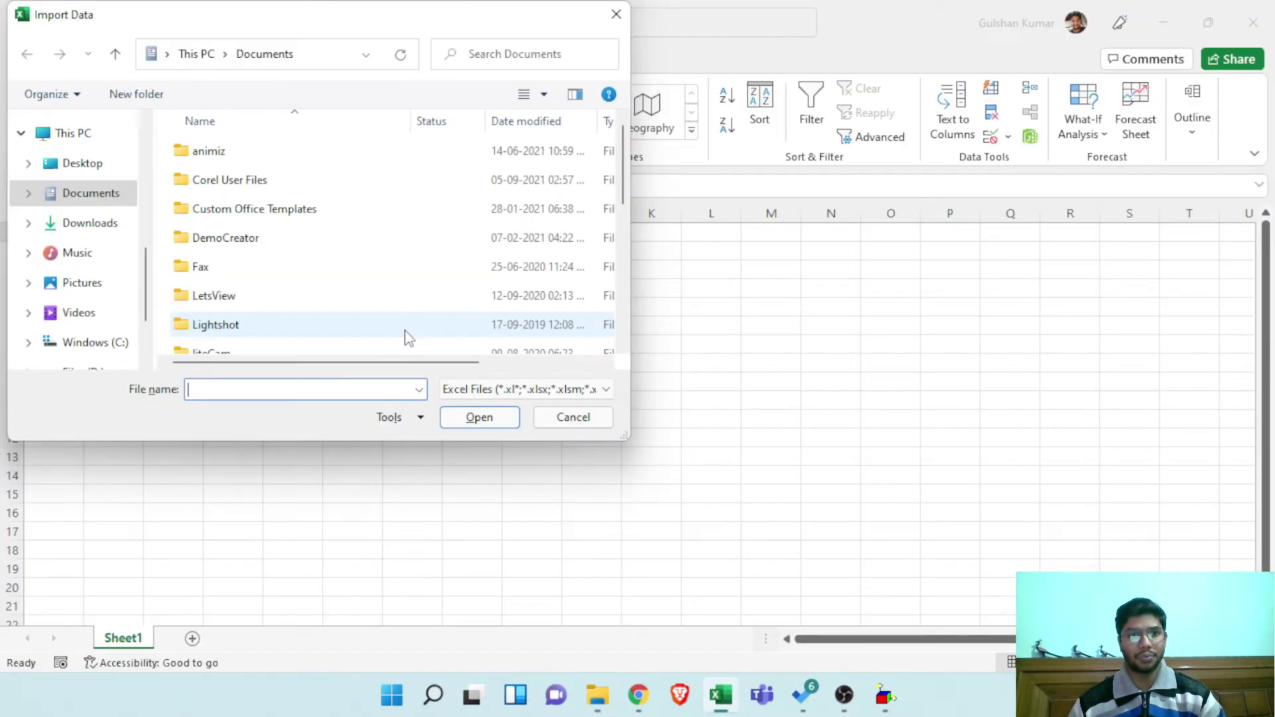
{"action": "key", "text": "ctrl+v"}
{"action": "key", "text": "Return"}
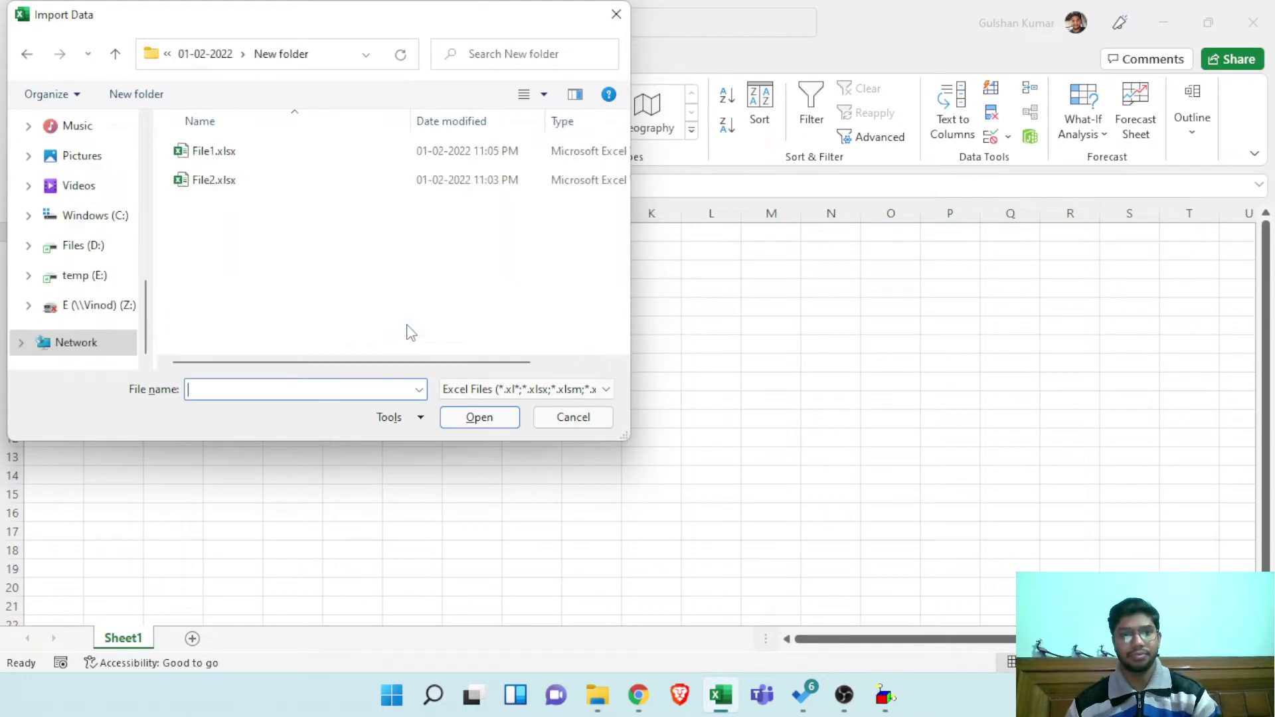
{"action": "left_click", "coordinate": [234, 159]}
{"action": "left_click", "coordinate": [473, 418]}
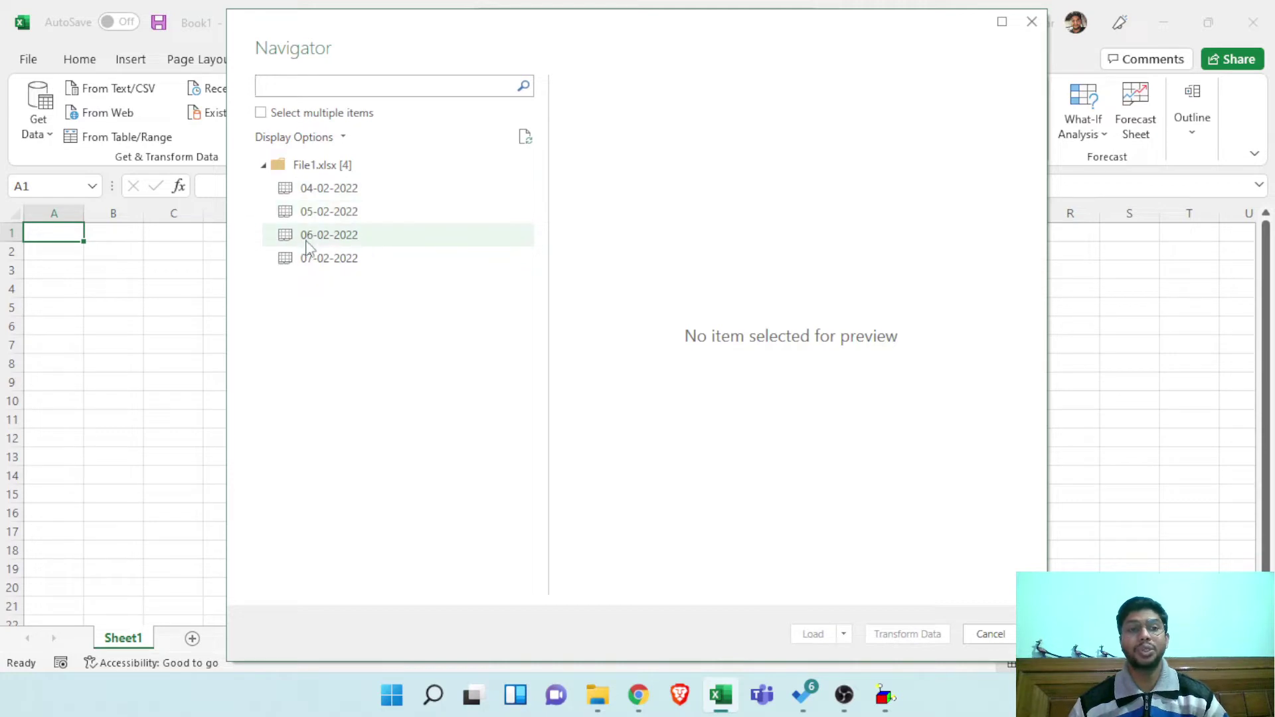
Open the 04-02-2022 sheet in the Power Query Editor and delete its Changed Type and Promoted Headers steps
{"action": "left_click", "coordinate": [323, 194]}
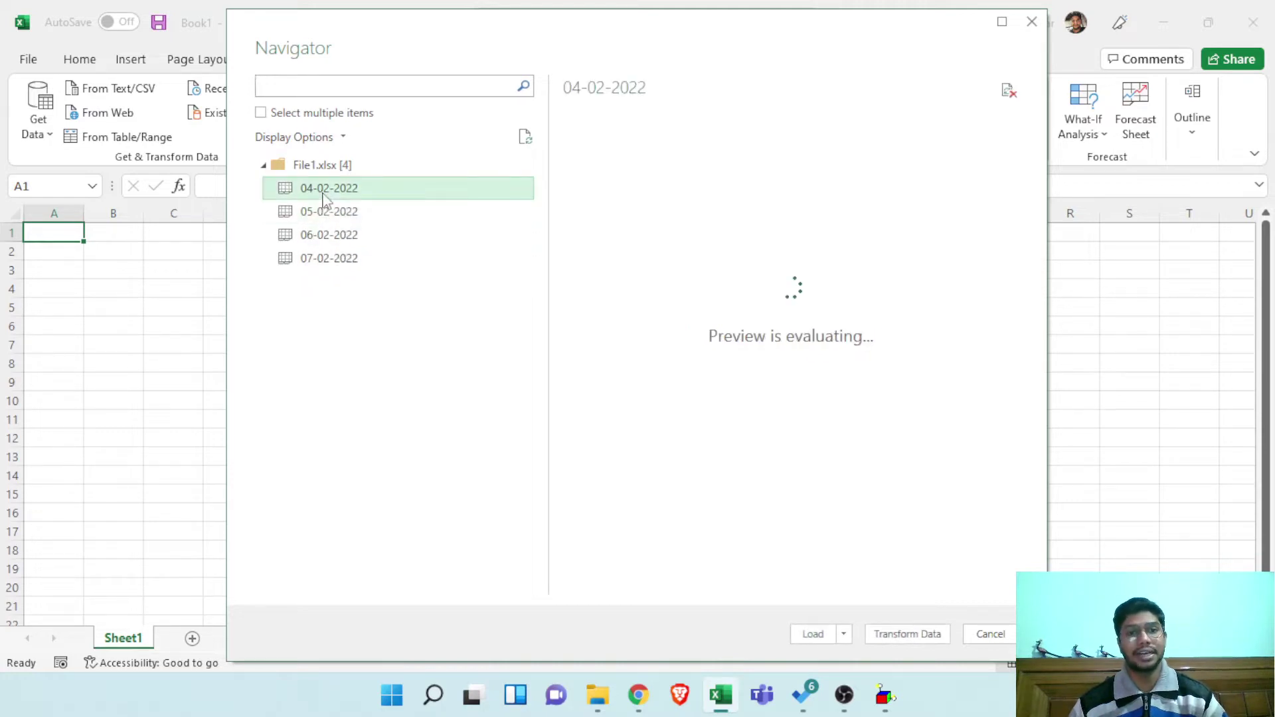
{"action": "left_click", "coordinate": [893, 636]}
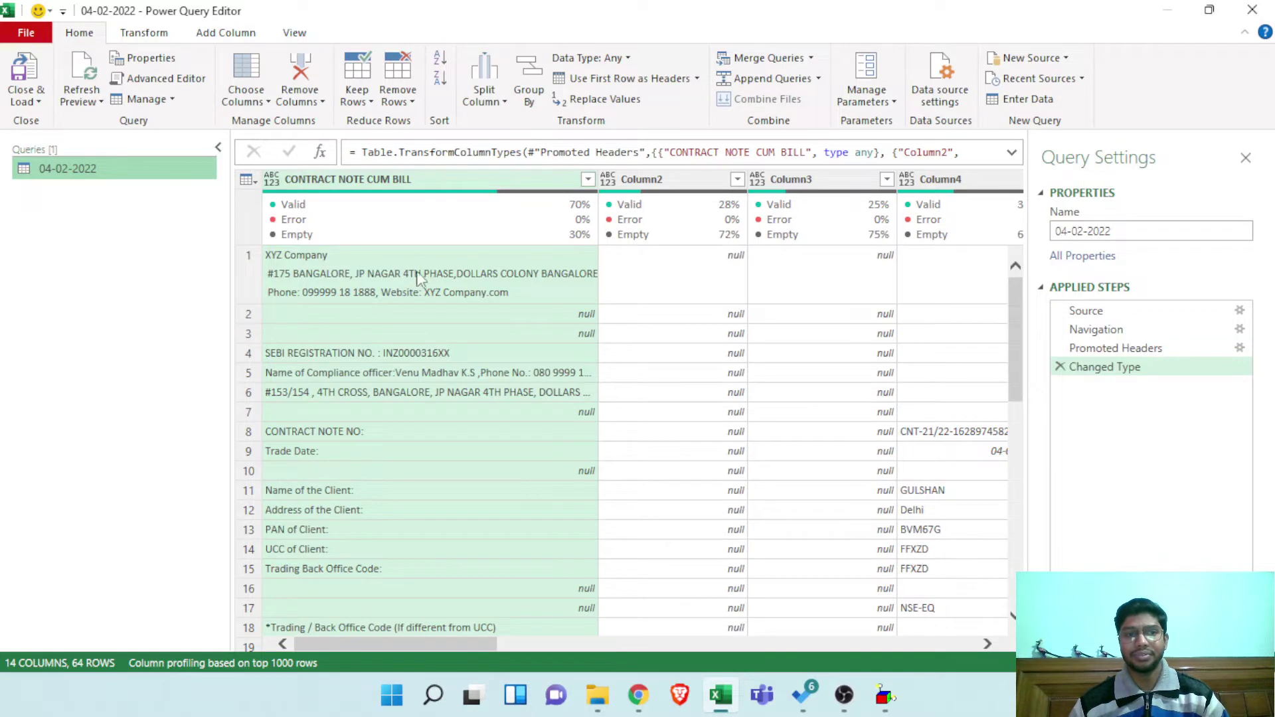
{"action": "left_click", "coordinate": [1060, 366]}
{"action": "left_click", "coordinate": [1060, 349]}
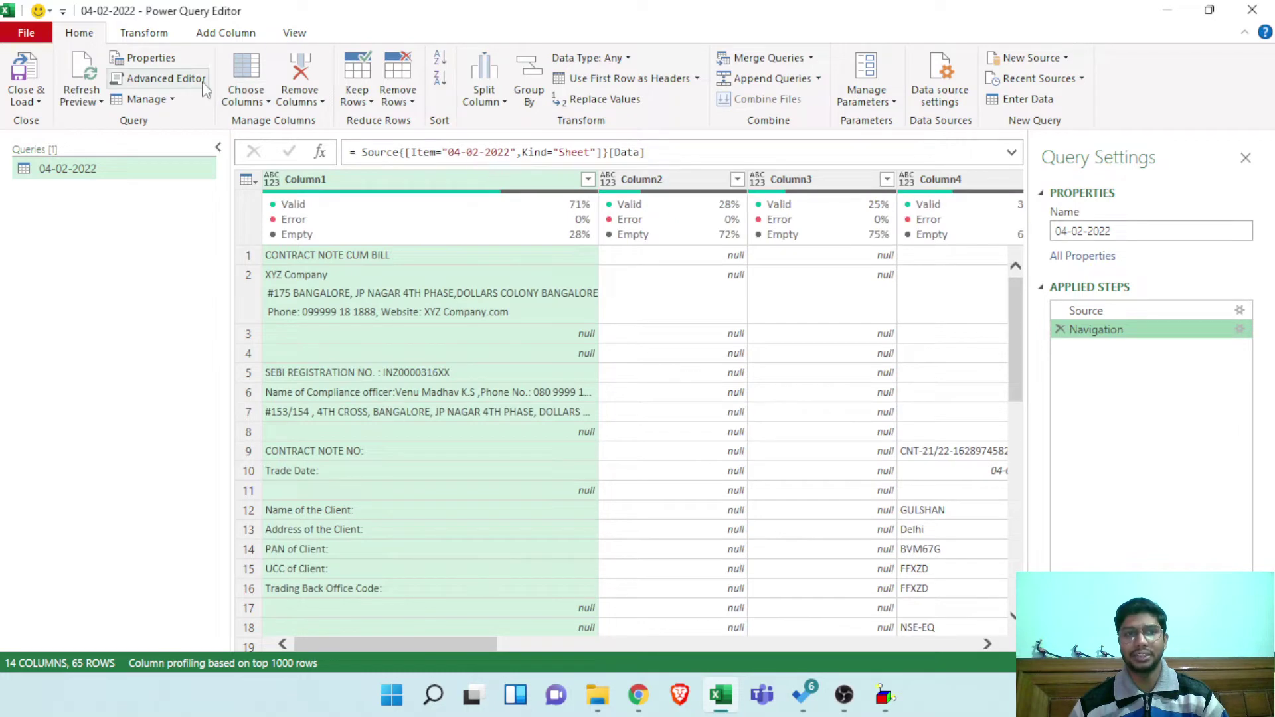
Examine the sheet name hard-coded as the Item value in the 04-02-2022 query's M code, leaving the code unedited
{"action": "left_click", "coordinate": [159, 78]}
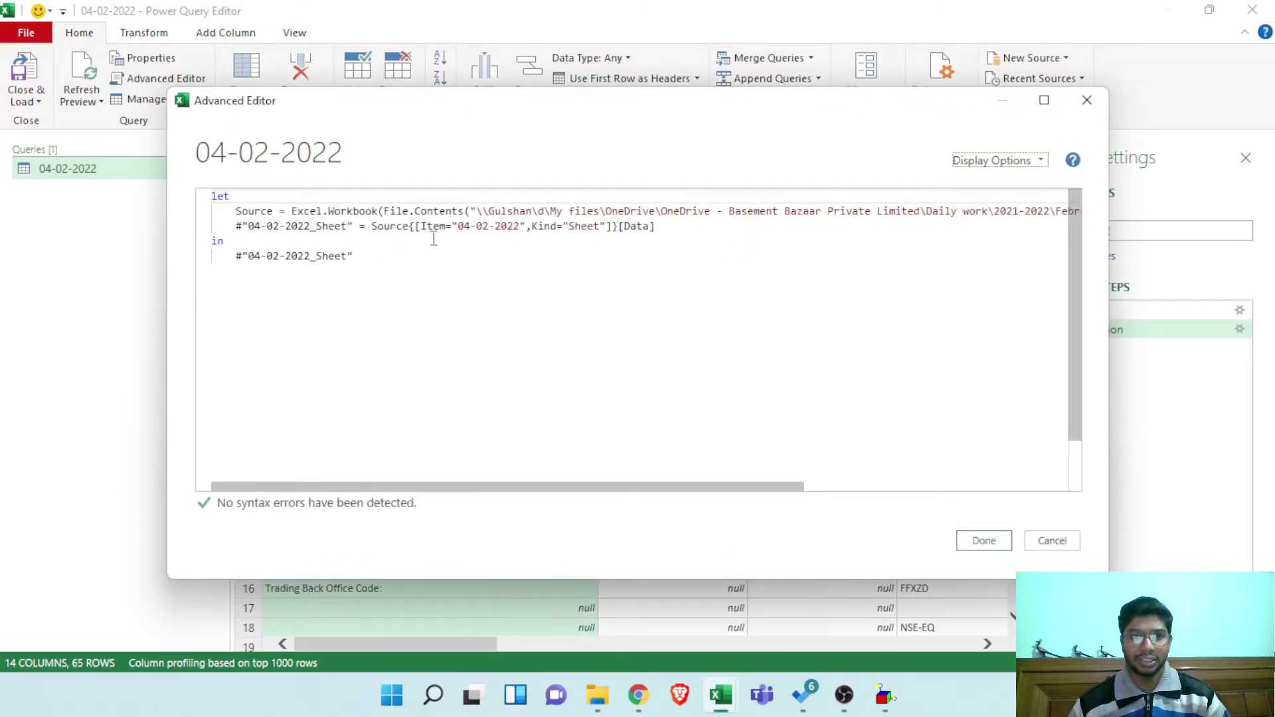
{"action": "left_click_drag", "start_coordinate": [453, 227], "coordinate": [528, 227]}
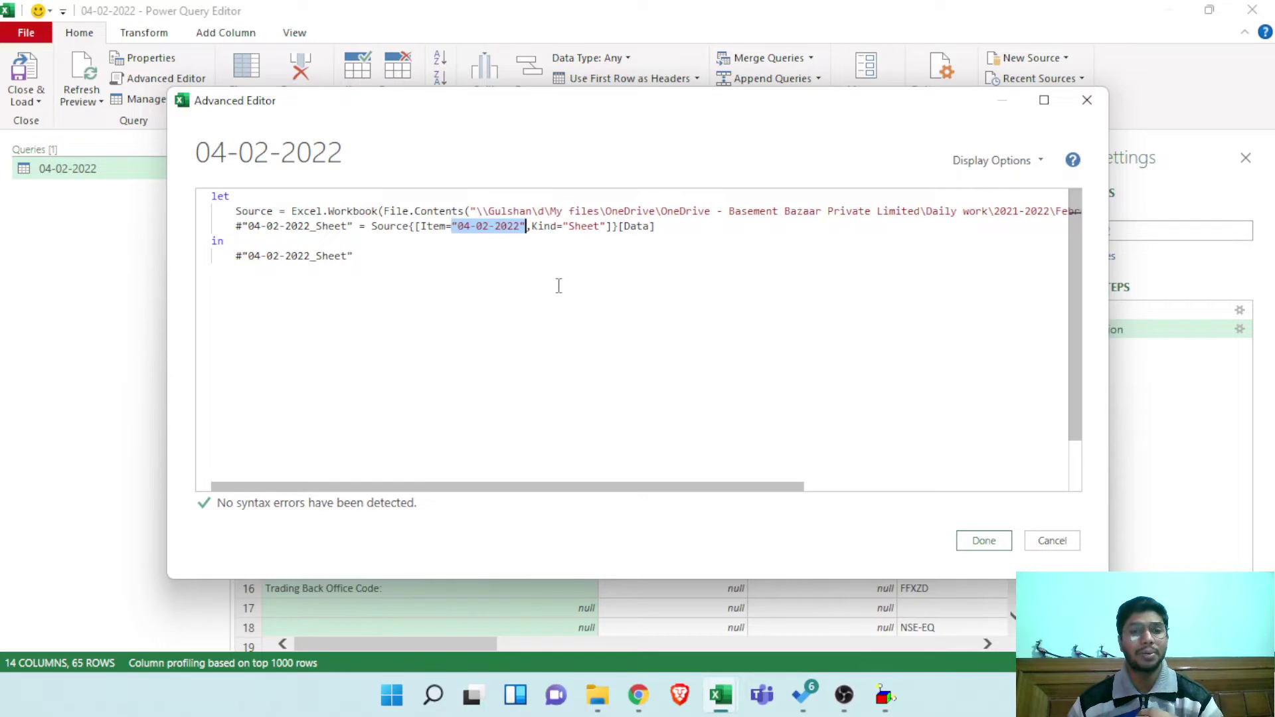
{"action": "left_click", "coordinate": [515, 269]}
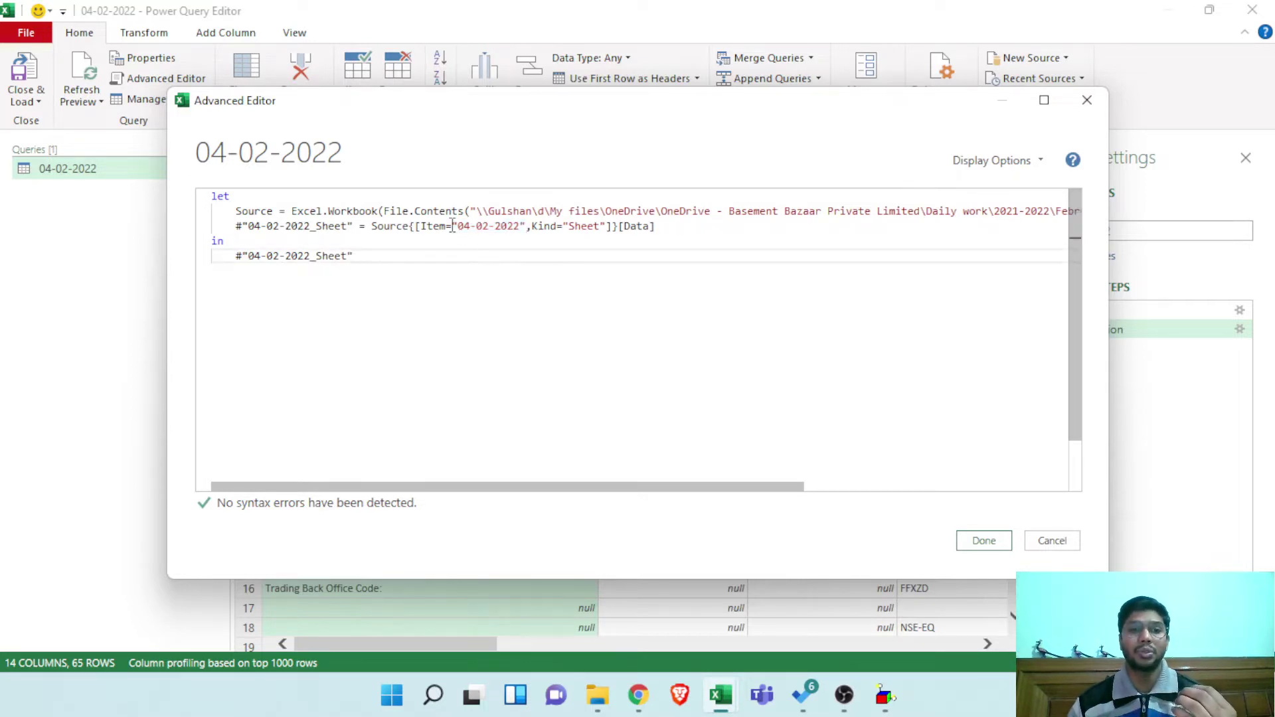
{"action": "left_click_drag", "start_coordinate": [452, 225], "coordinate": [521, 226]}
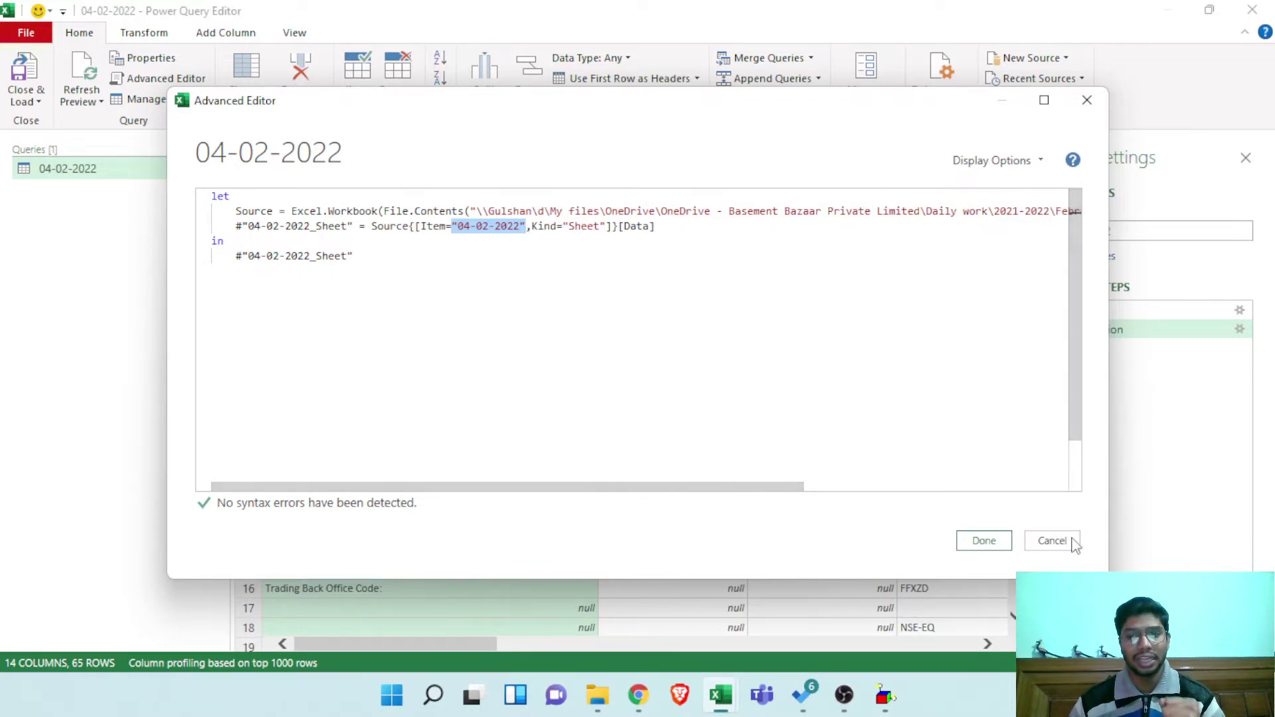
{"action": "left_click", "coordinate": [1052, 540]}
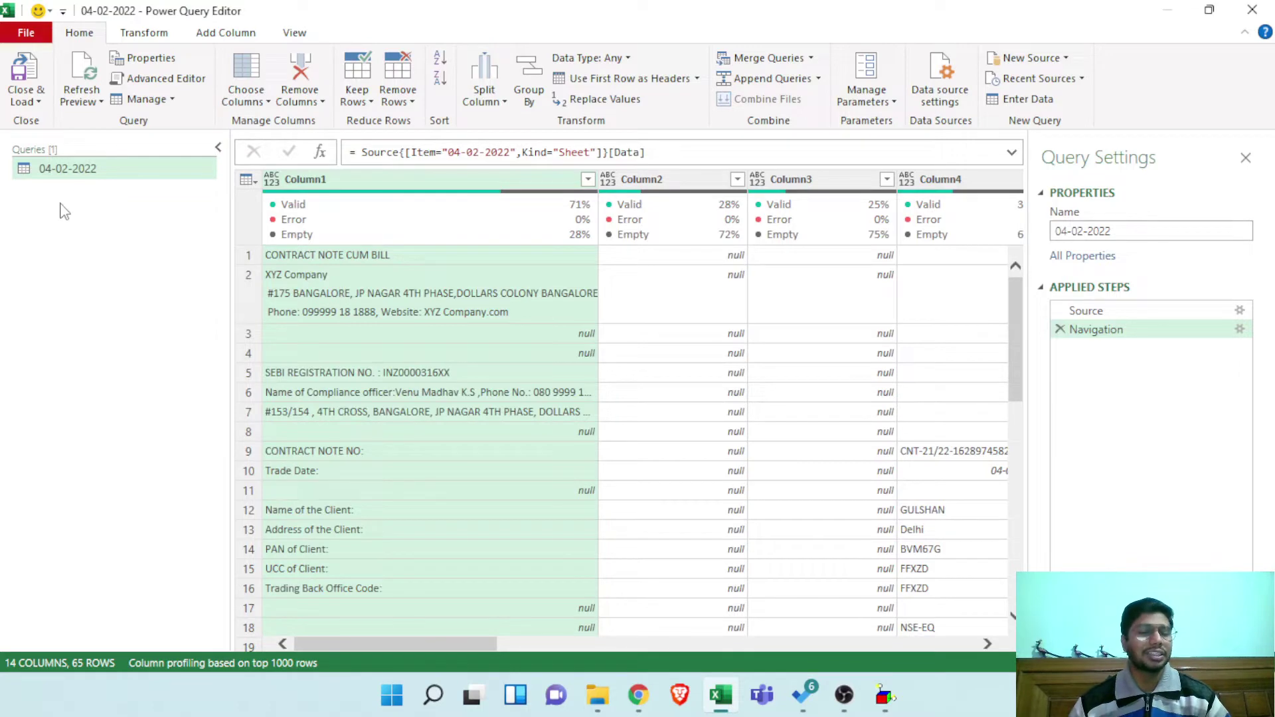
Create a new query from the 01-02-2022\New folder directory, opening its file list for transformation without combining the files
{"action": "right_click", "coordinate": [62, 227]}
{"action": "mouse_move", "coordinate": [128, 260]}
{"action": "mouse_move", "coordinate": [219, 263]}
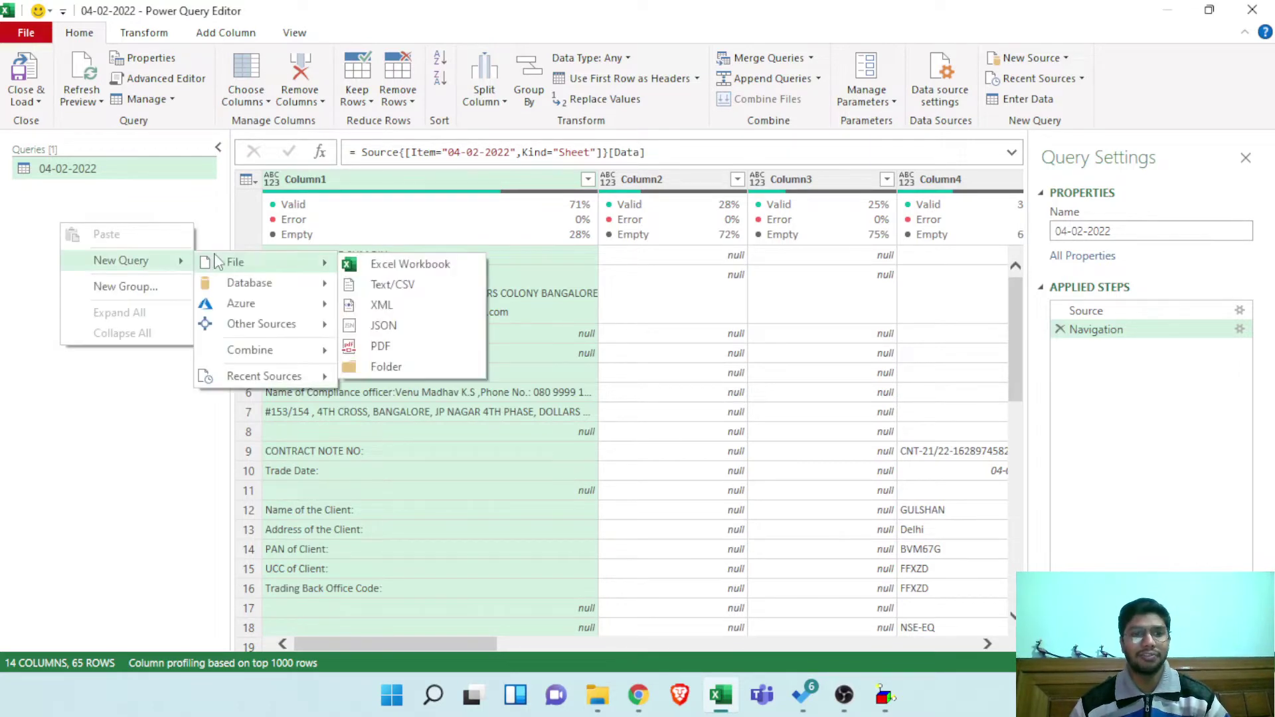
{"action": "left_click", "coordinate": [421, 365]}
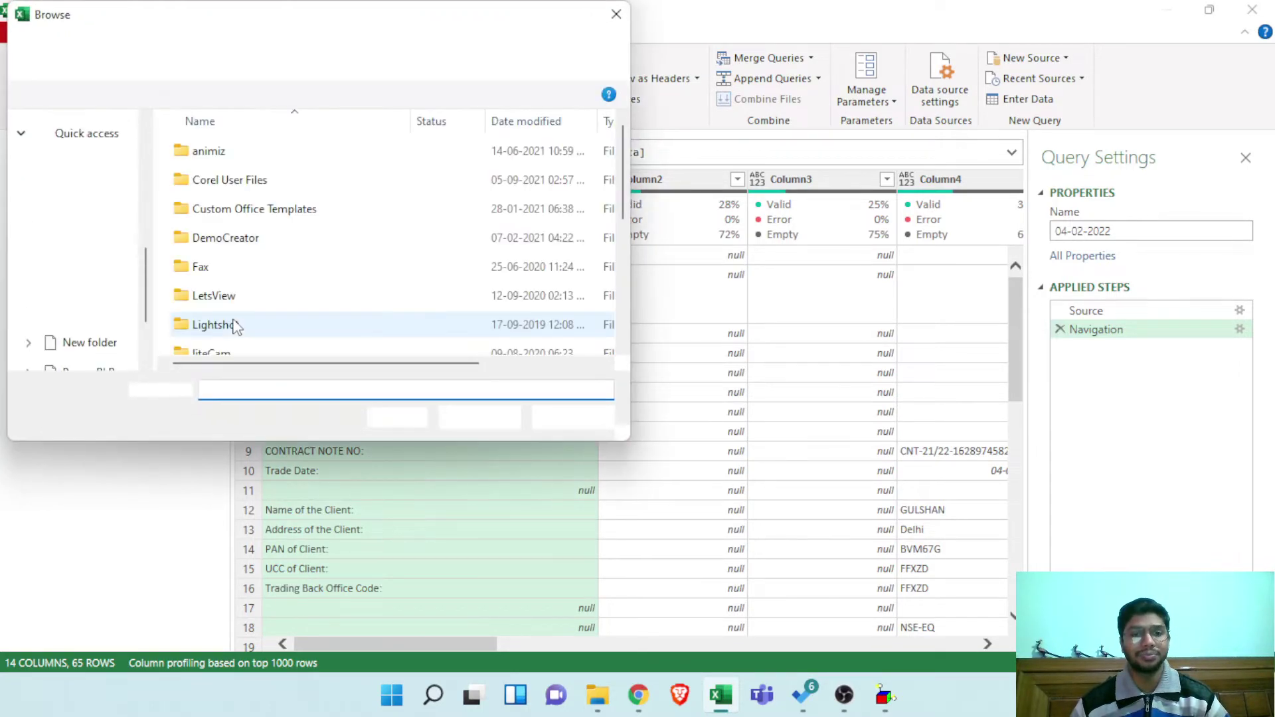
{"action": "key", "text": "alt+Tab"}
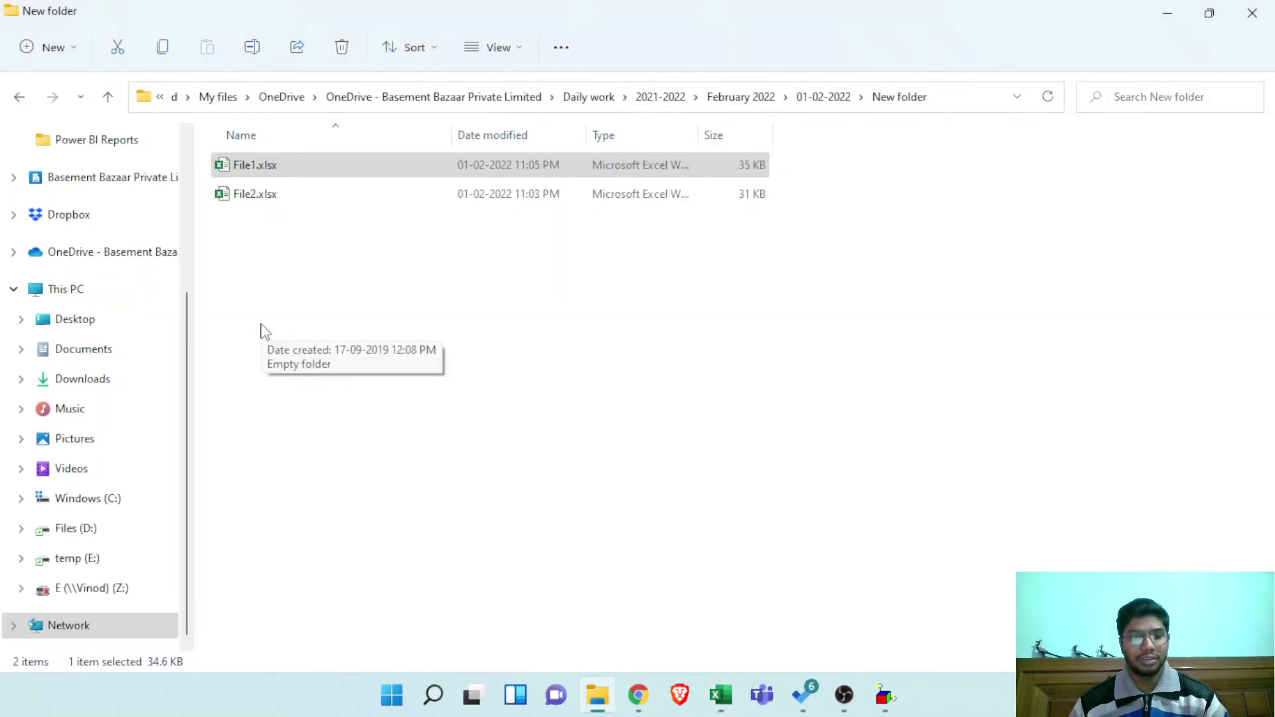
{"action": "key", "text": "alt+d"}
{"action": "key", "text": "ctrl+c"}
{"action": "key", "text": "alt+Tab"}
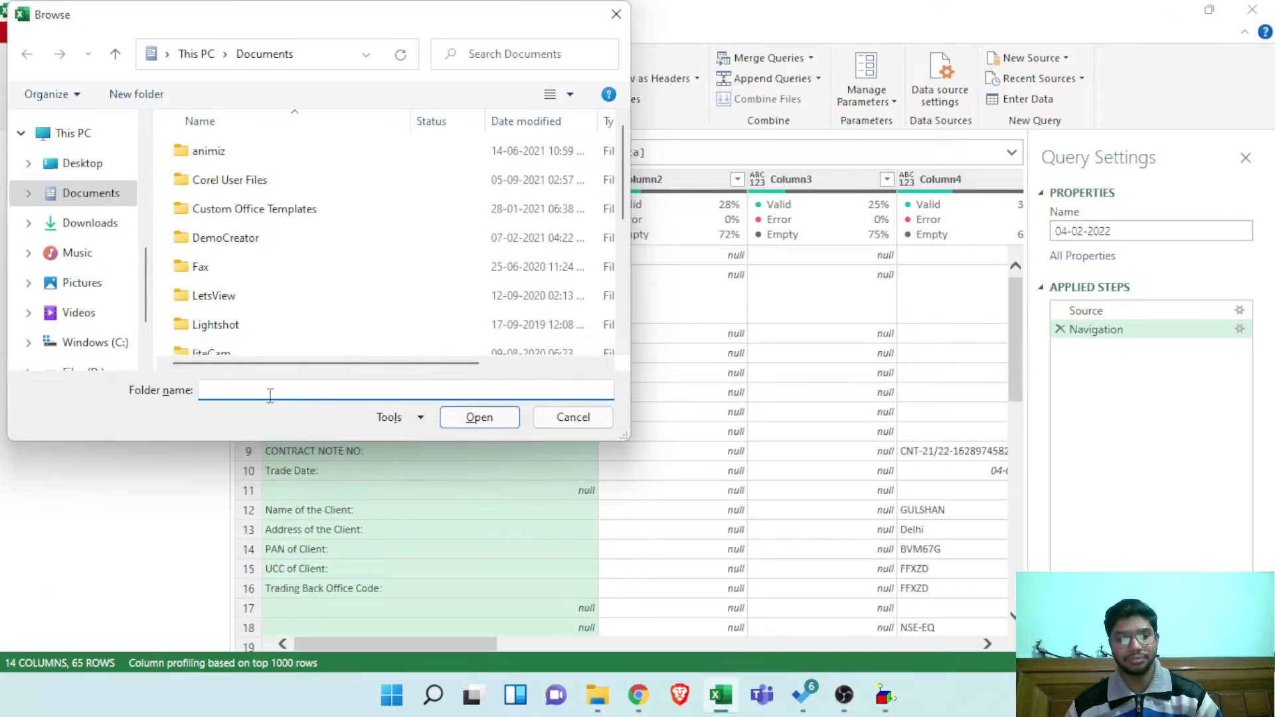
{"action": "key", "text": "ctrl+v"}
{"action": "key", "text": "Return"}
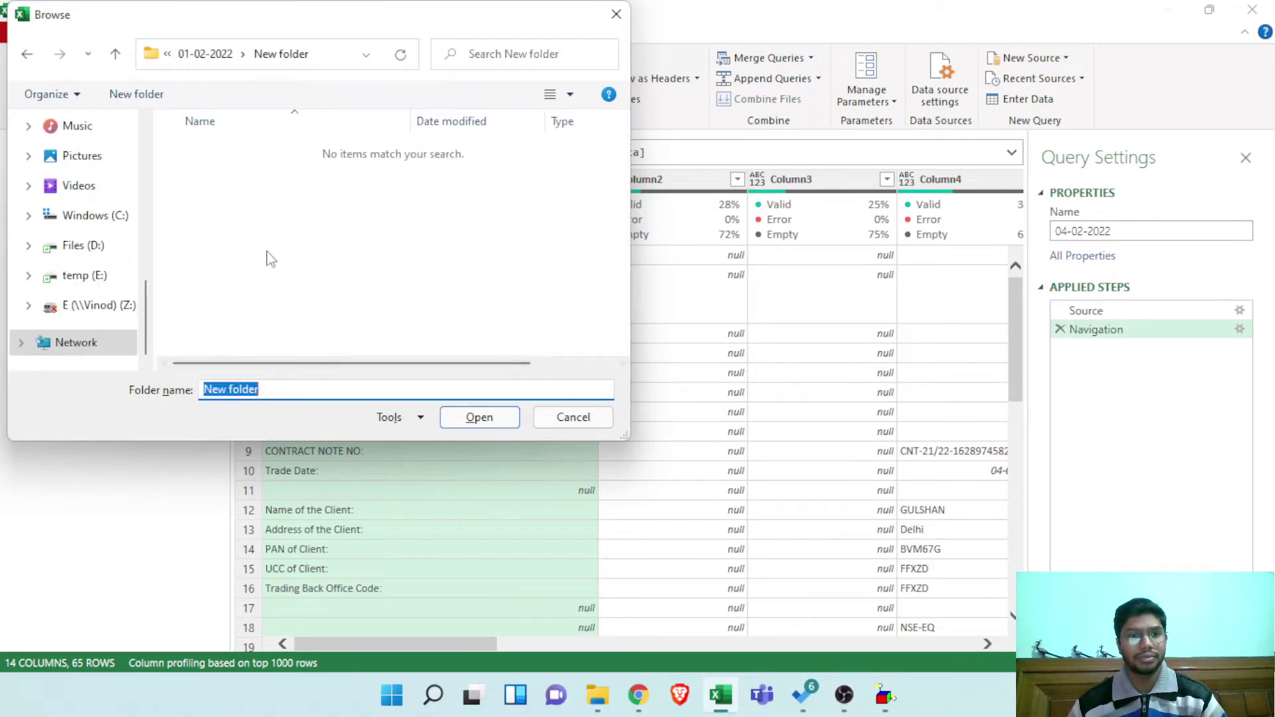
{"action": "left_click", "coordinate": [458, 416]}
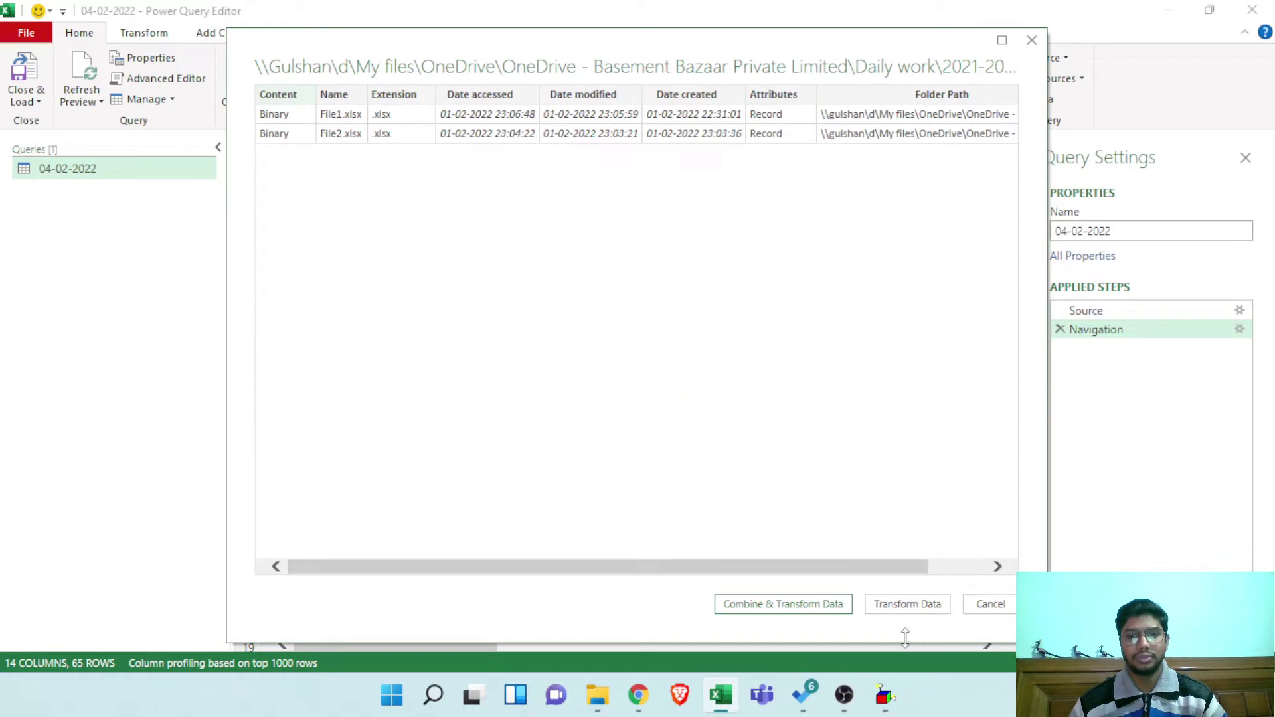
{"action": "left_click", "coordinate": [905, 604]}
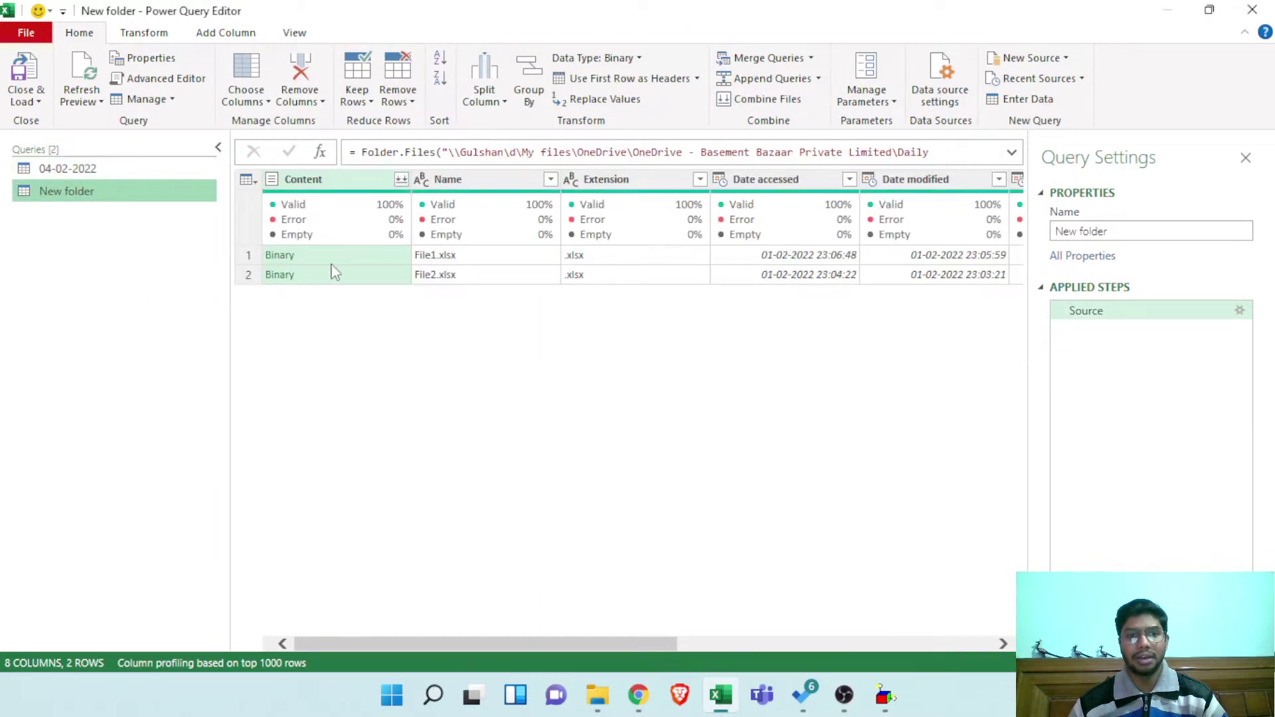
Remove all columns except Content from the New folder query
{"action": "left_click", "coordinate": [340, 261]}
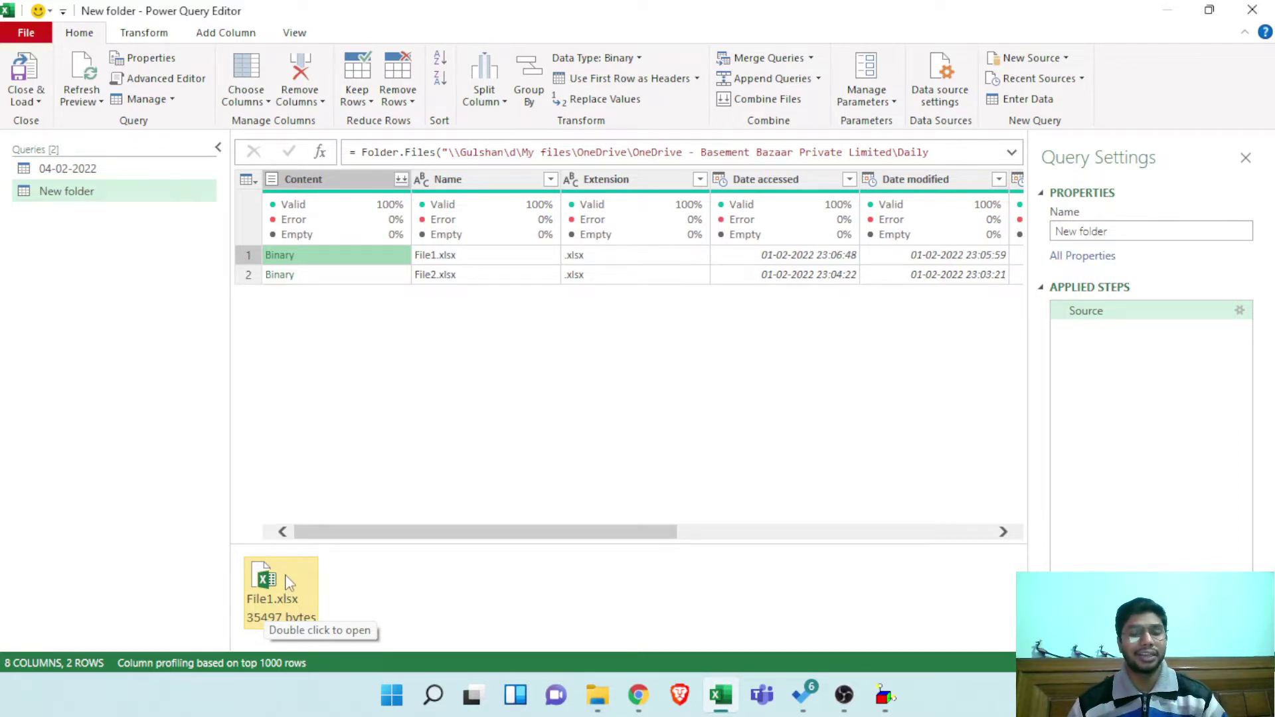
{"action": "right_click", "coordinate": [343, 186]}
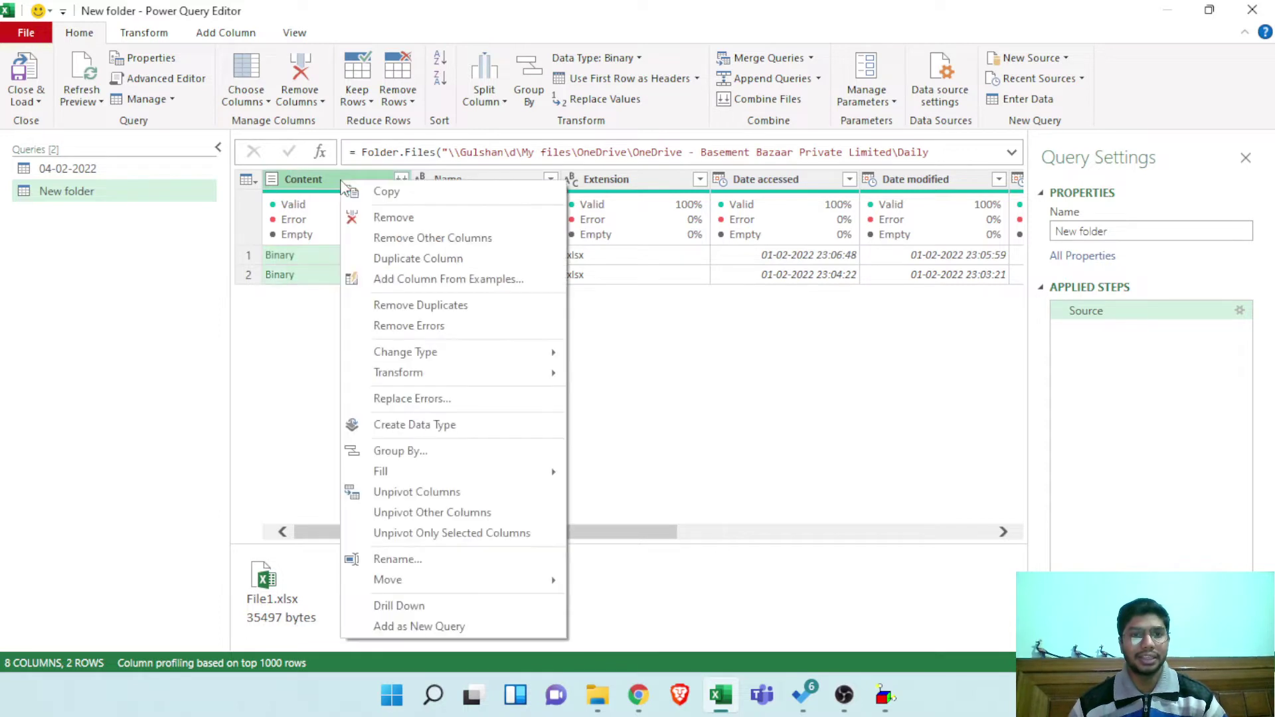
{"action": "left_click", "coordinate": [391, 240]}
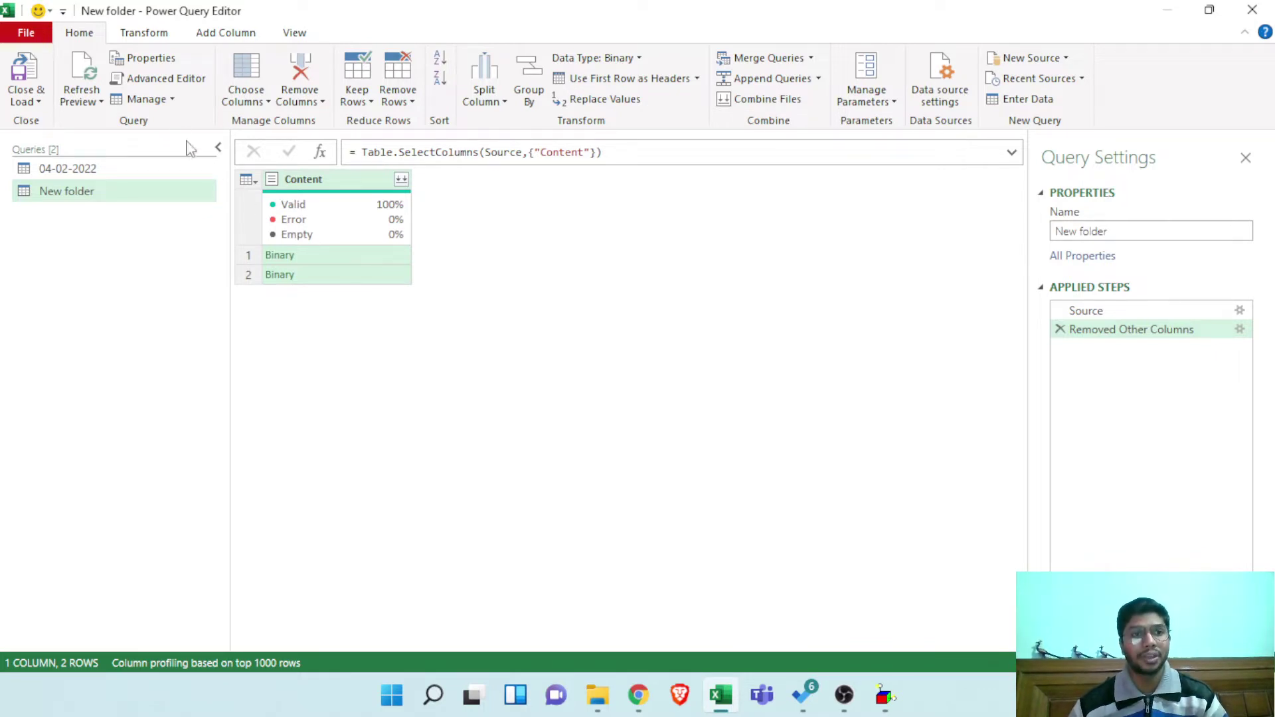
Add a custom column named Custom to the New folder query with the formula Excel.Workbook([Content])
{"action": "left_click", "coordinate": [143, 35]}
{"action": "left_click", "coordinate": [93, 38]}
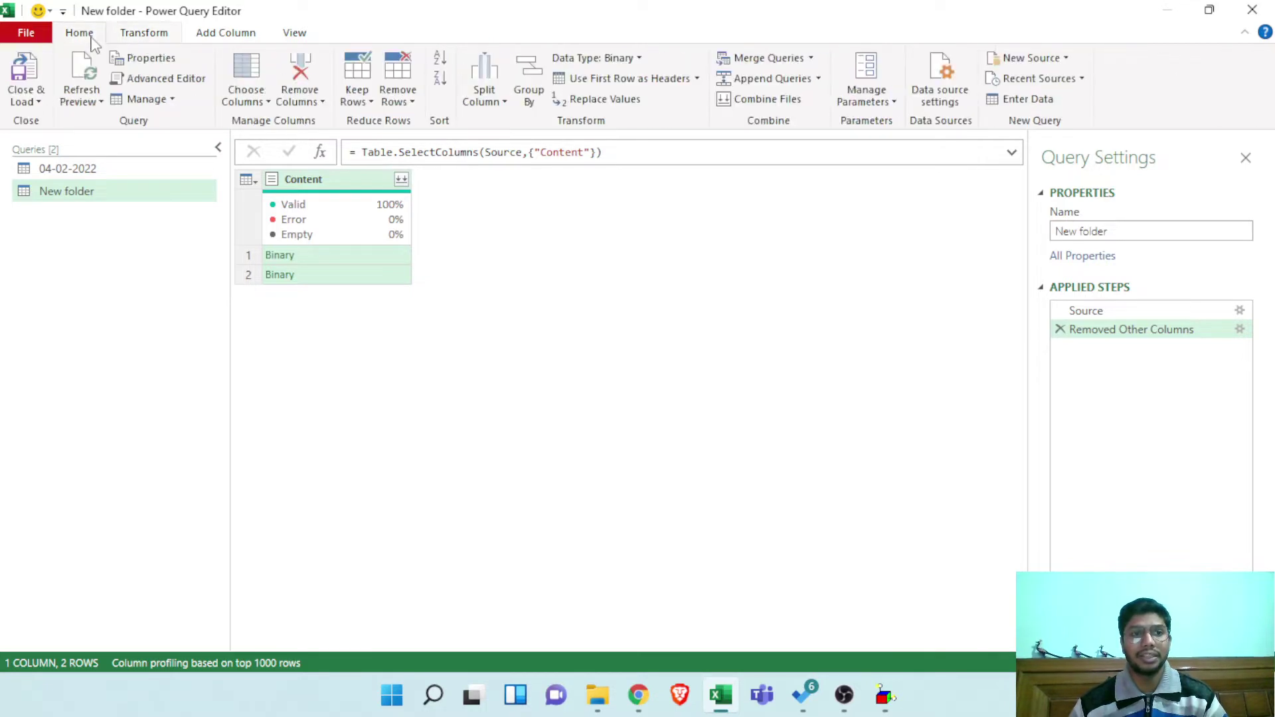
{"action": "left_click", "coordinate": [145, 35]}
{"action": "left_click", "coordinate": [229, 35]}
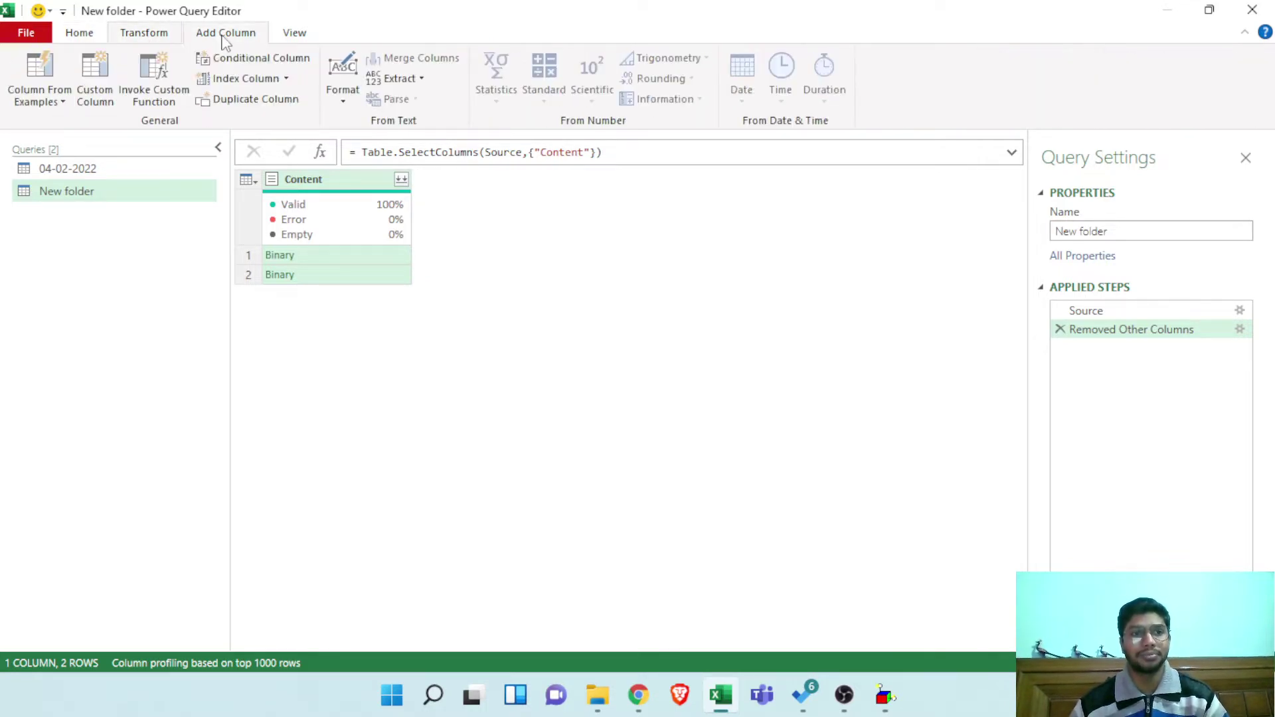
{"action": "left_click", "coordinate": [105, 71]}
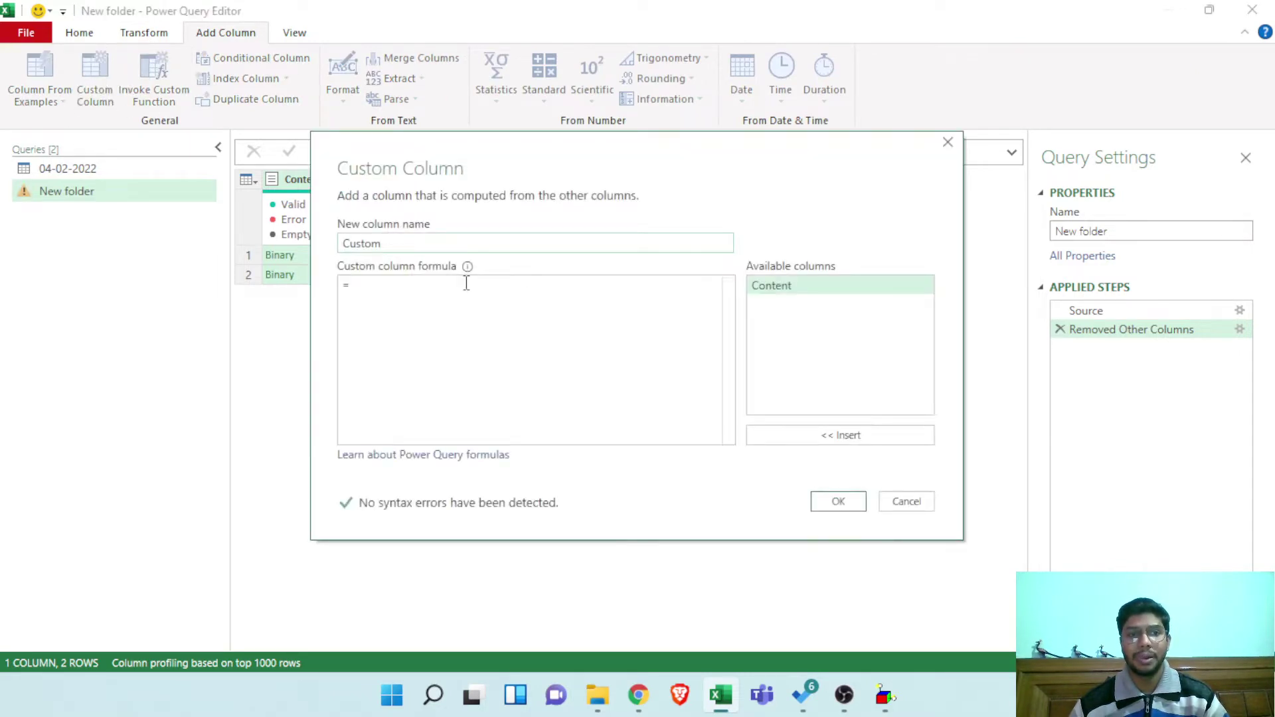
{"action": "left_click", "coordinate": [391, 290]}
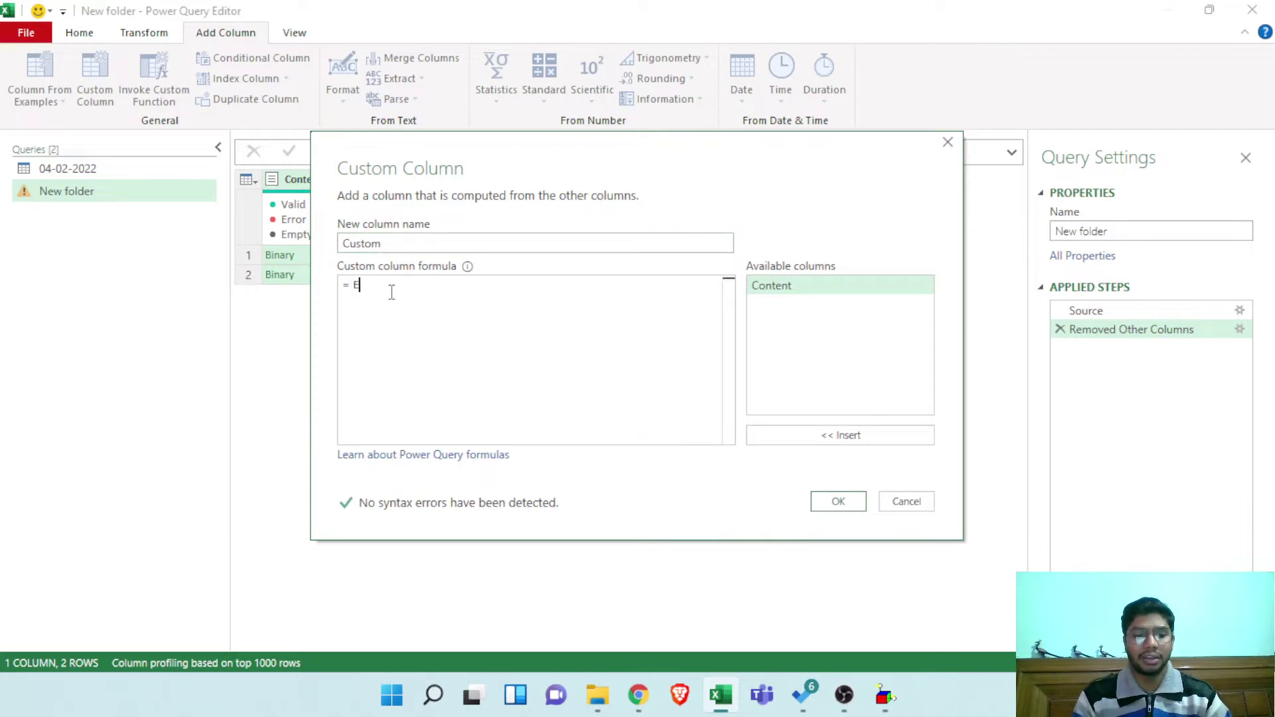
{"action": "type", "text": "Excel."}
{"action": "key", "text": "Down"}
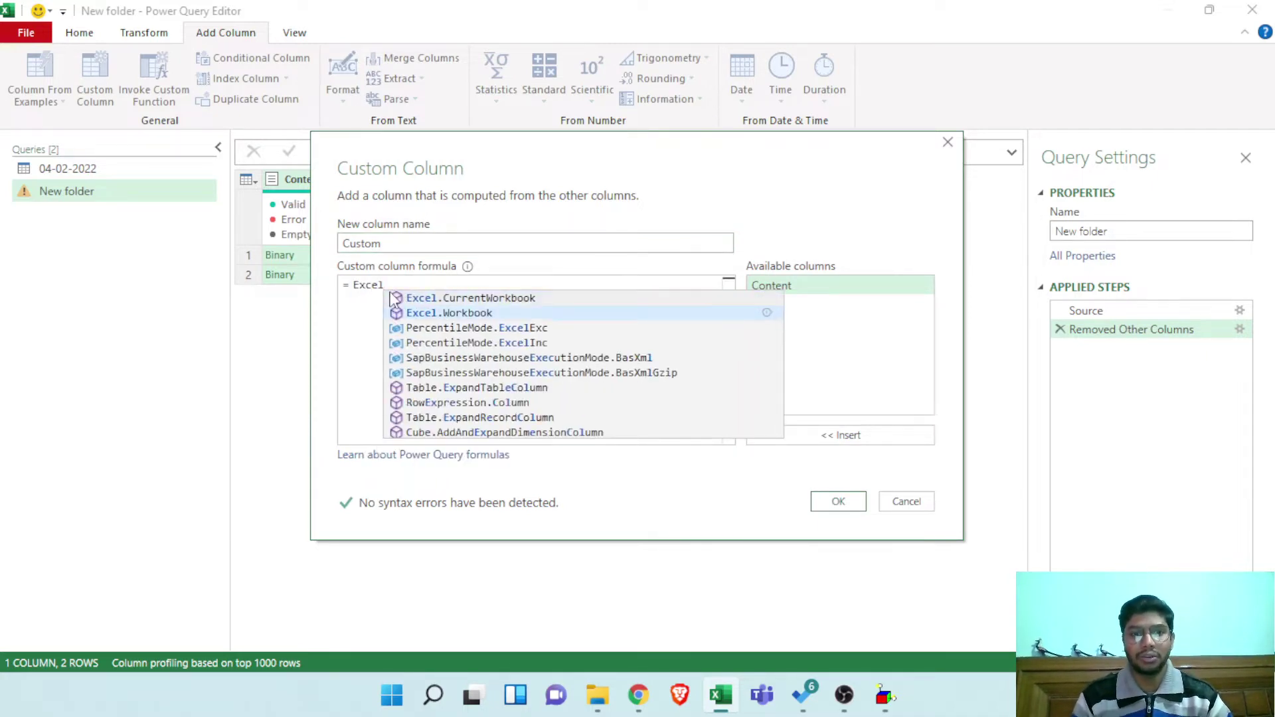
{"action": "key", "text": "Tab"}
{"action": "type", "text": "("}
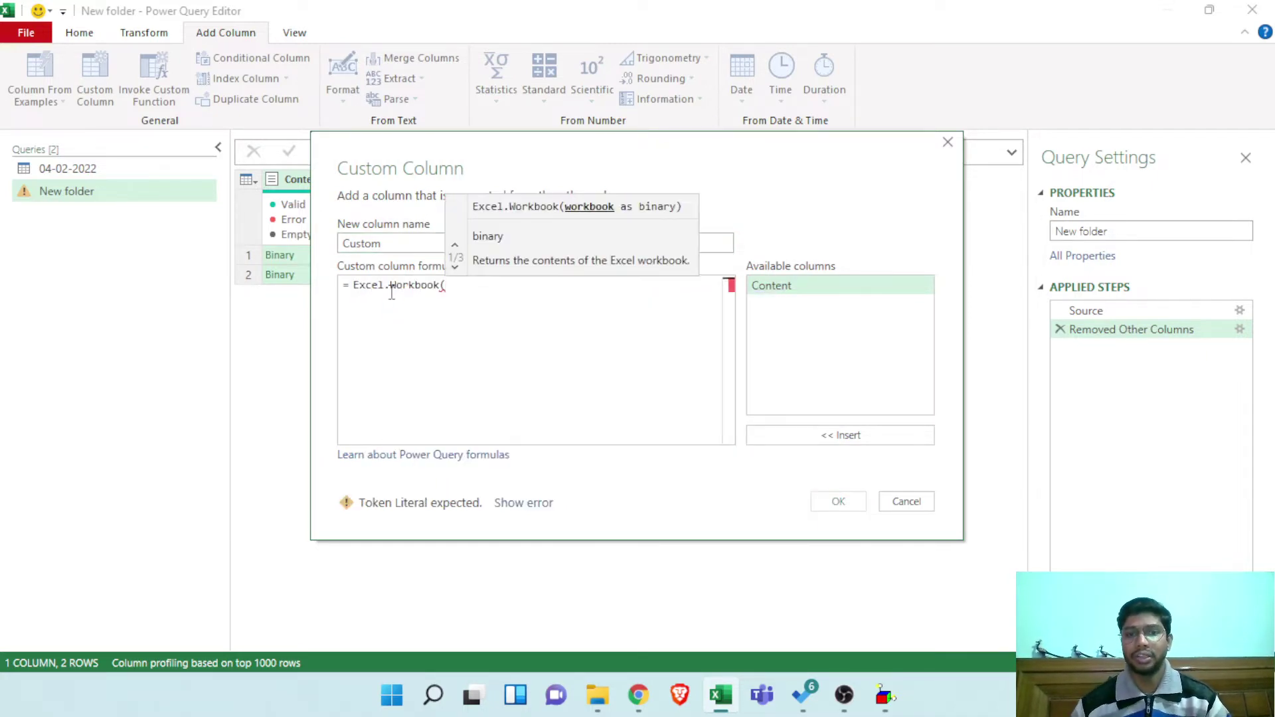
{"action": "double_click", "coordinate": [827, 286]}
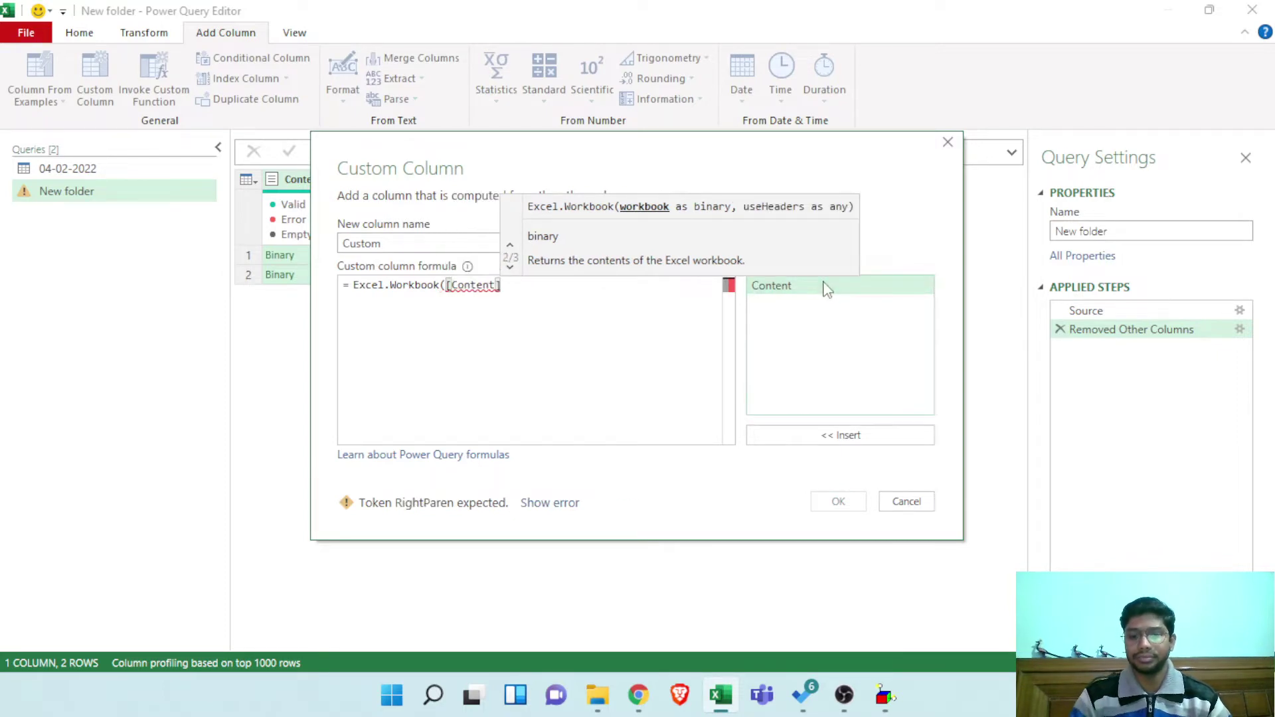
{"action": "type", "text": ")"}
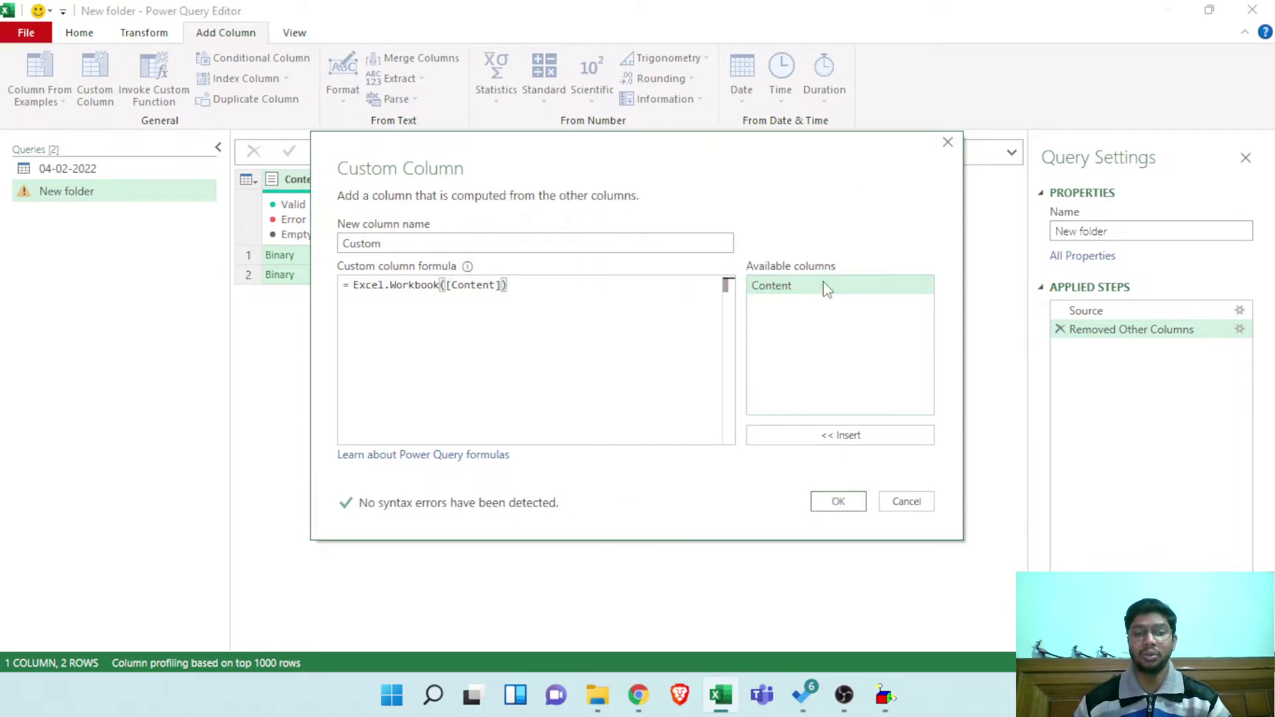
{"action": "left_click", "coordinate": [836, 502]}
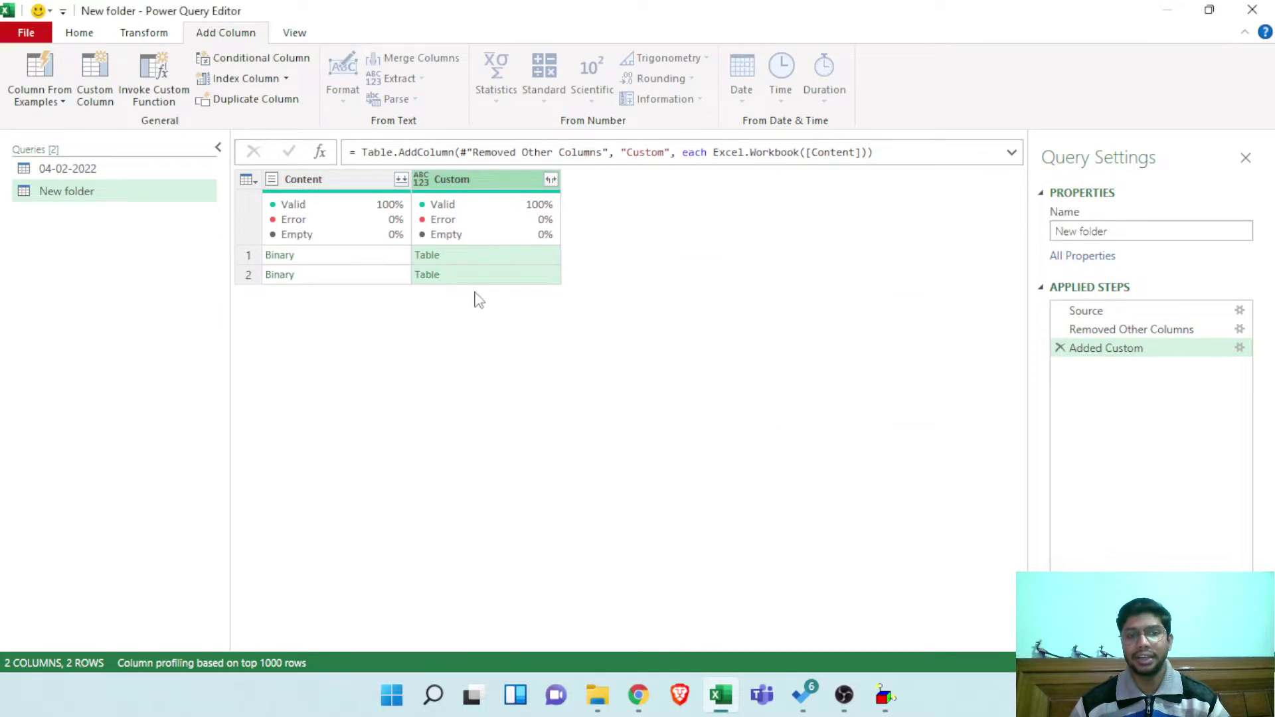
Preview the nested tables in both Custom rows and expand Custom into only the Name and Data columns, keeping the original name as prefix
{"action": "left_click", "coordinate": [503, 256]}
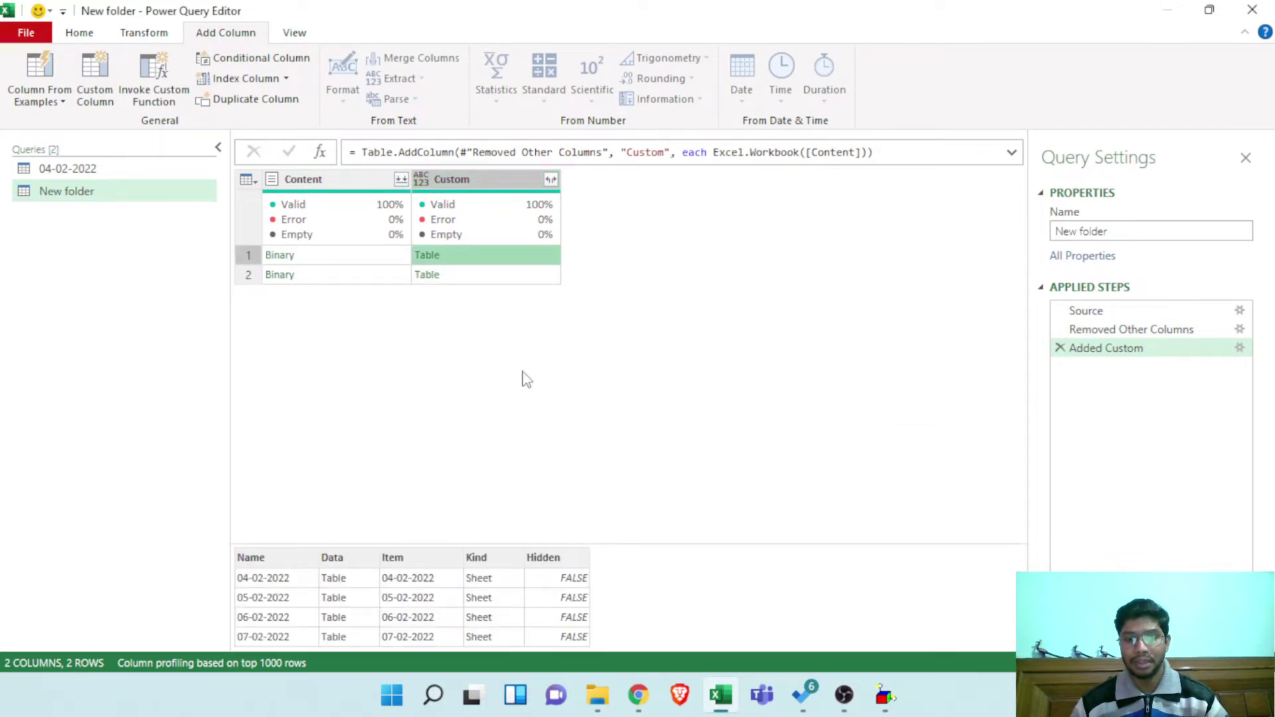
{"action": "left_click", "coordinate": [497, 284]}
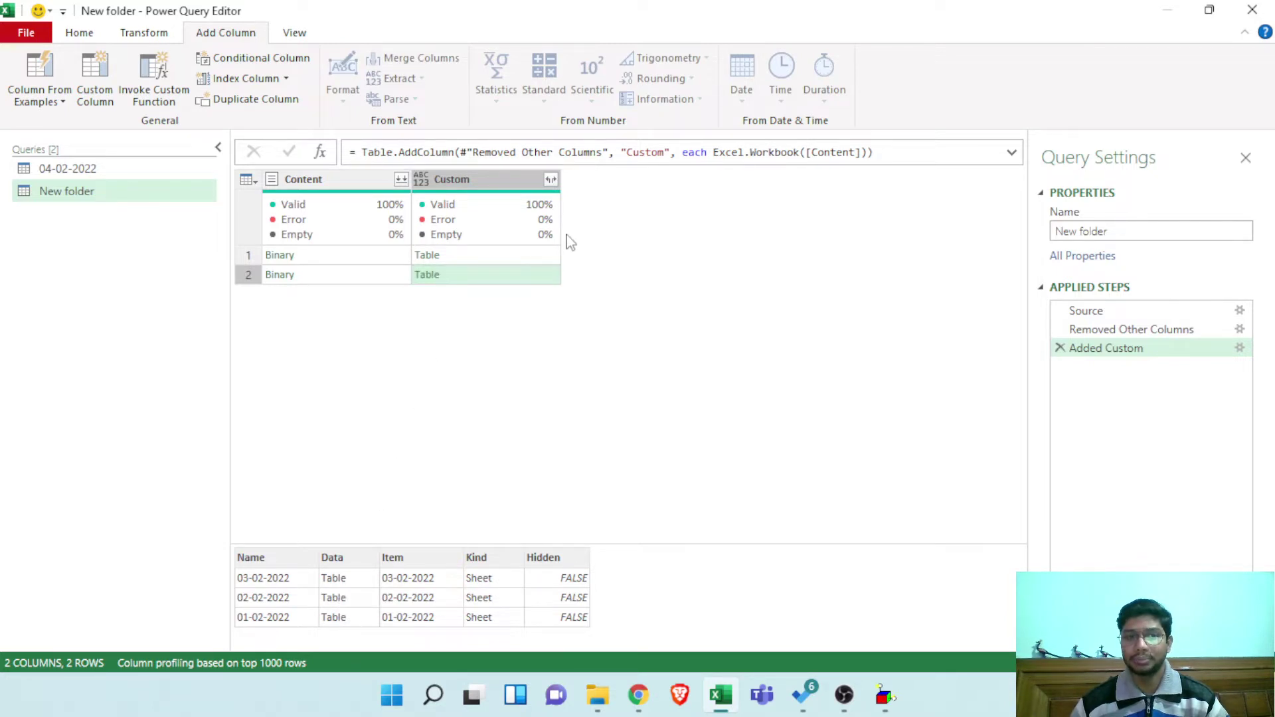
{"action": "left_click", "coordinate": [550, 179]}
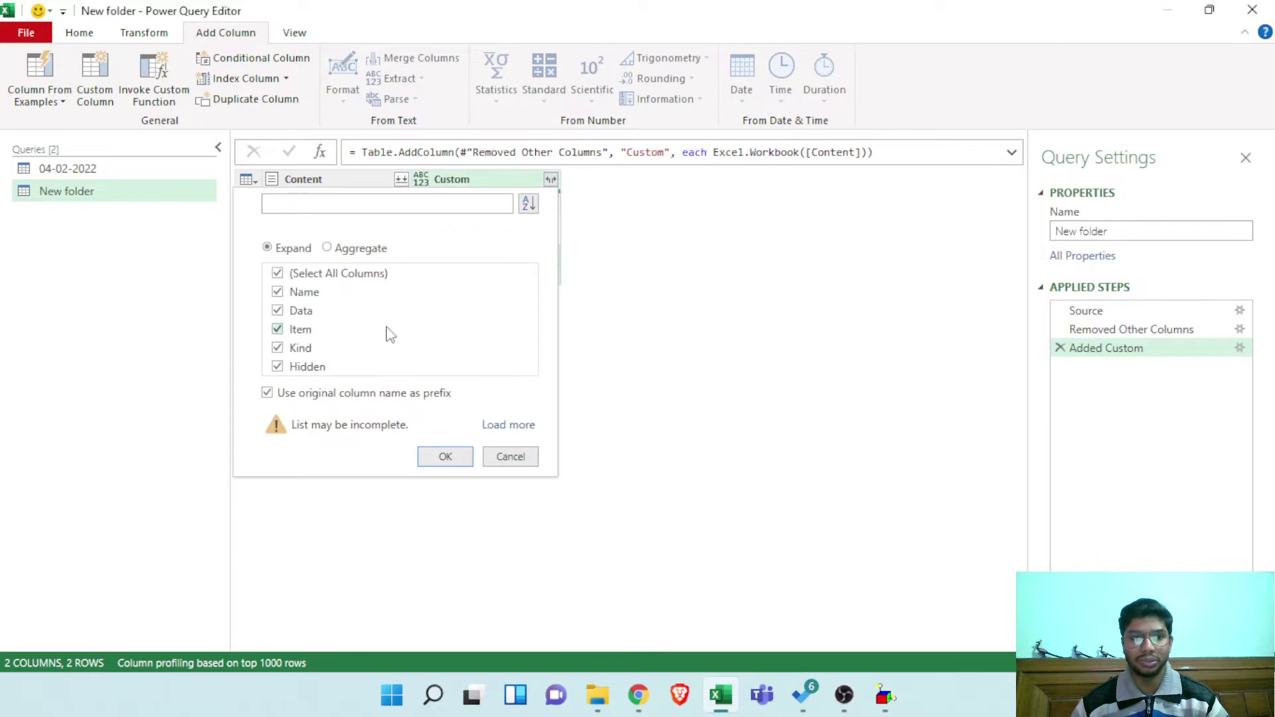
{"action": "left_click", "coordinate": [350, 276]}
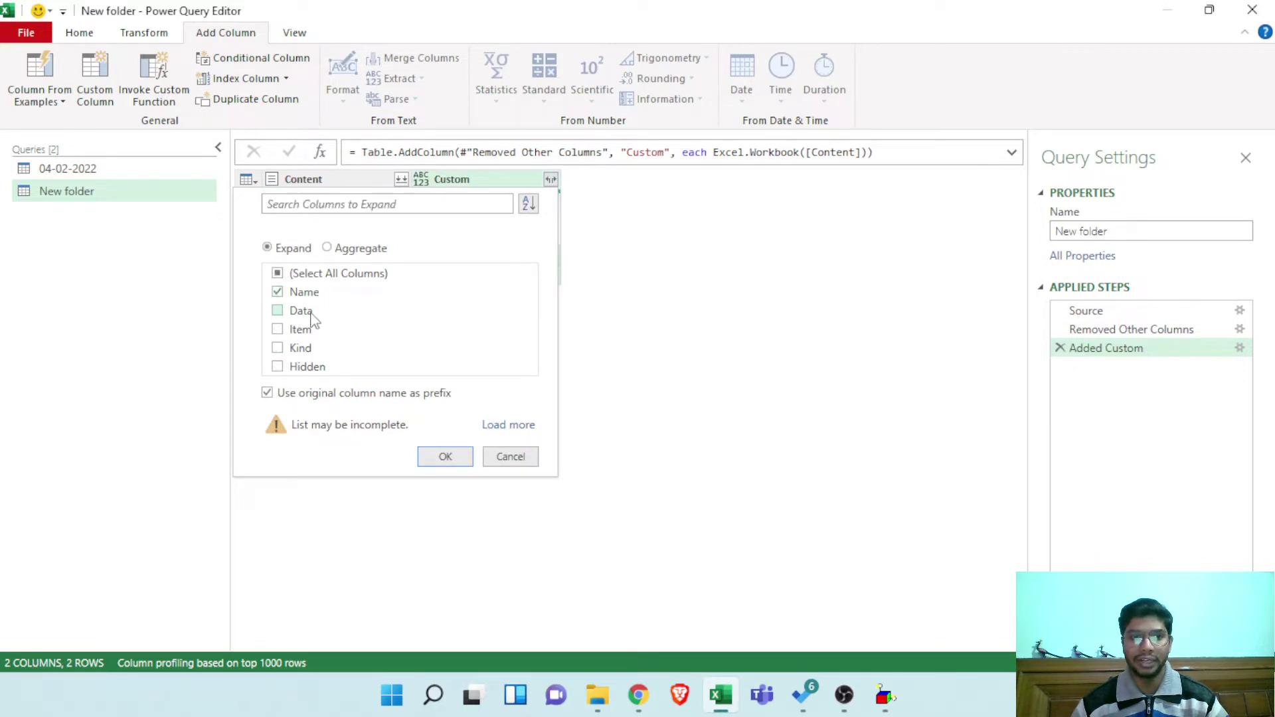
{"action": "left_click", "coordinate": [310, 312]}
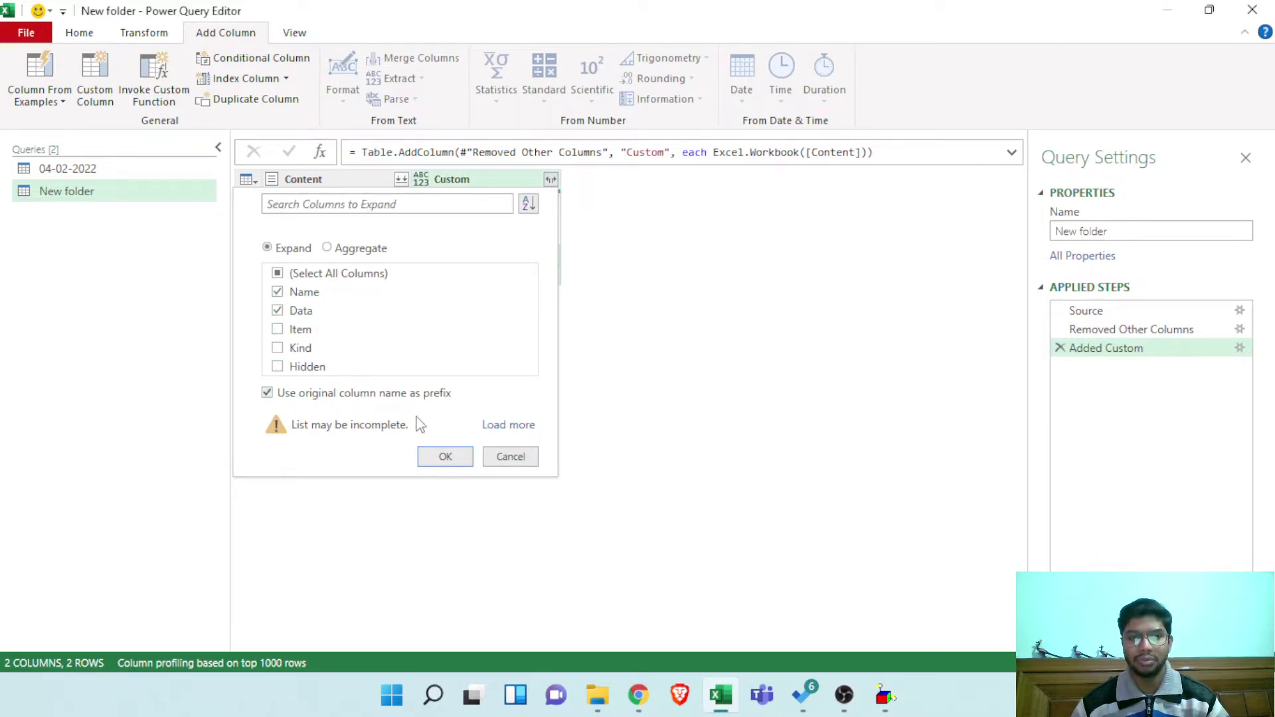
{"action": "left_click", "coordinate": [444, 458]}
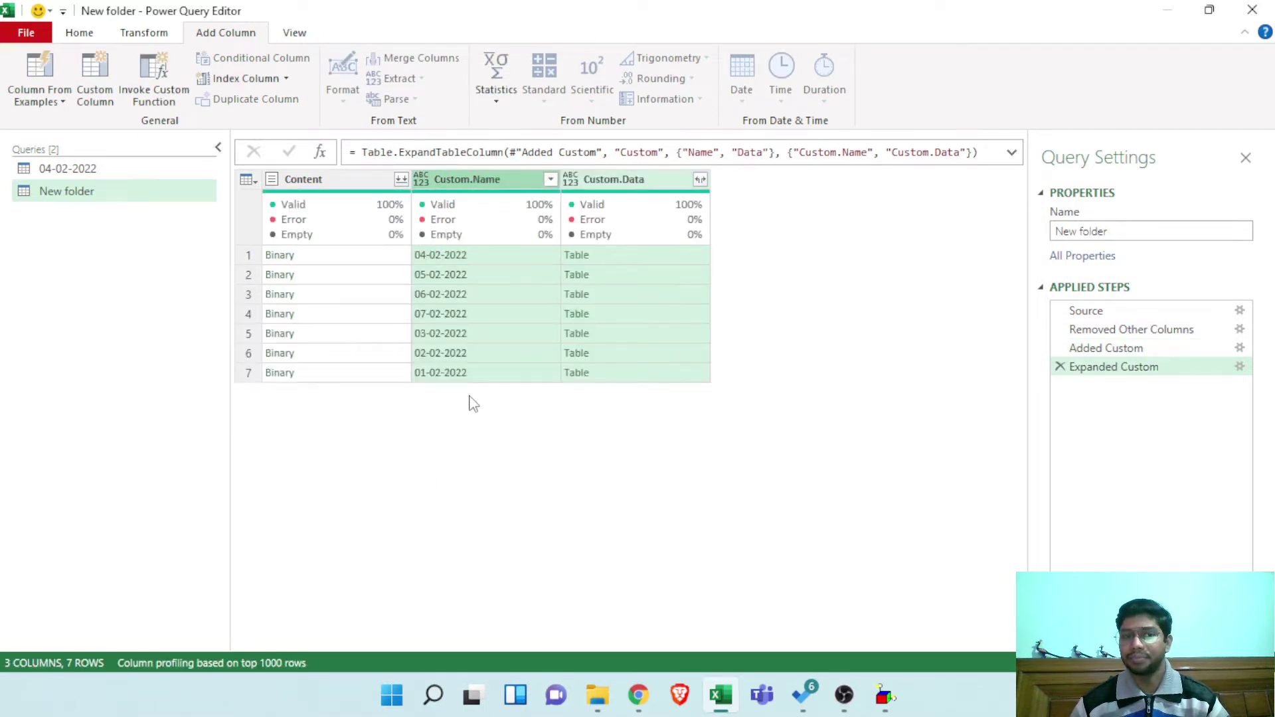
Examine the nested Custom.Data table of the 04-02-2022 row in the preview
{"action": "left_click", "coordinate": [628, 254]}
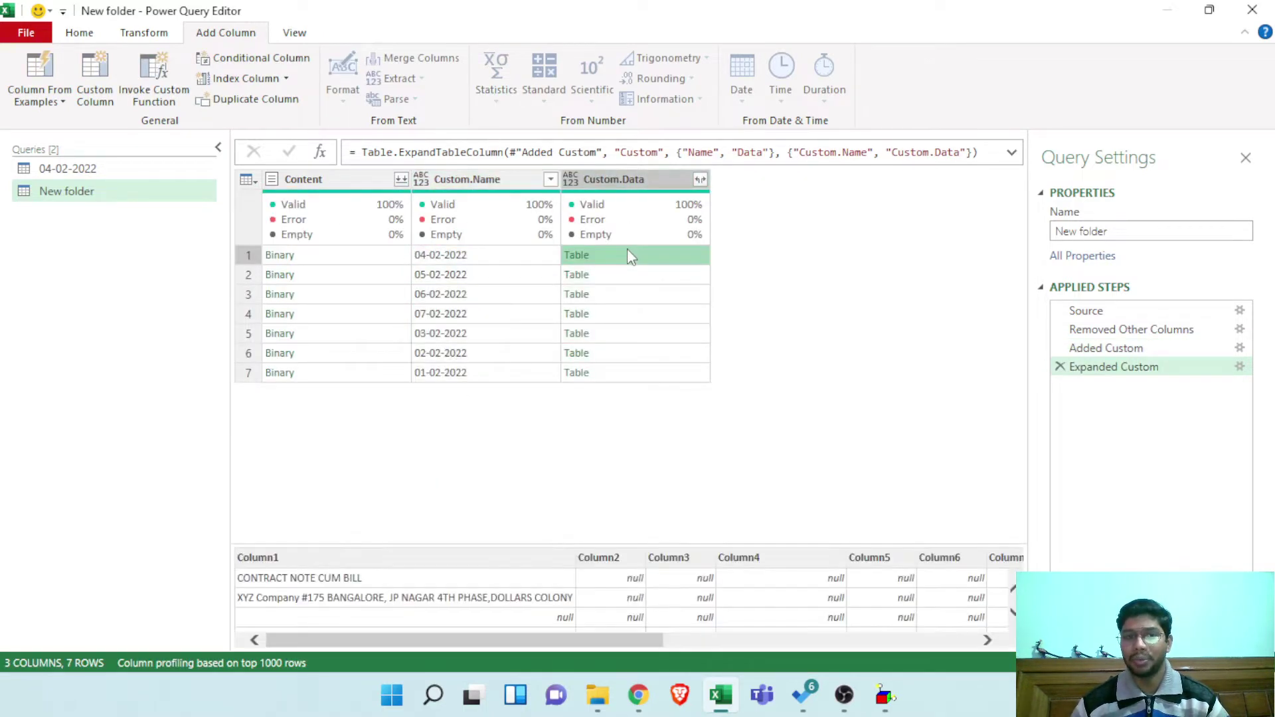
{"action": "scroll", "coordinate": [634, 594], "scroll_direction": "down", "scroll_amount": 1}
{"action": "scroll", "coordinate": [634, 595], "scroll_direction": "up", "scroll_amount": 1}
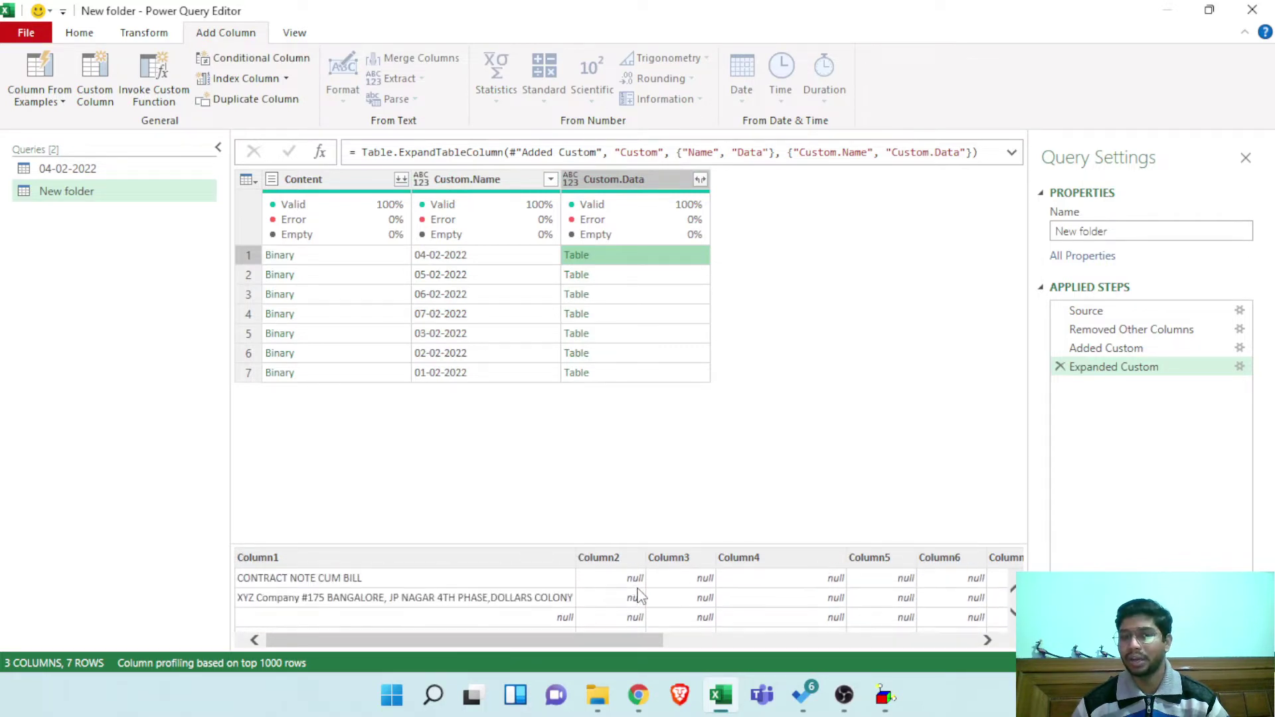
{"action": "scroll", "coordinate": [603, 638], "scroll_direction": "right", "scroll_amount": 3}
{"action": "scroll", "coordinate": [603, 639], "scroll_direction": "left", "scroll_amount": 3}
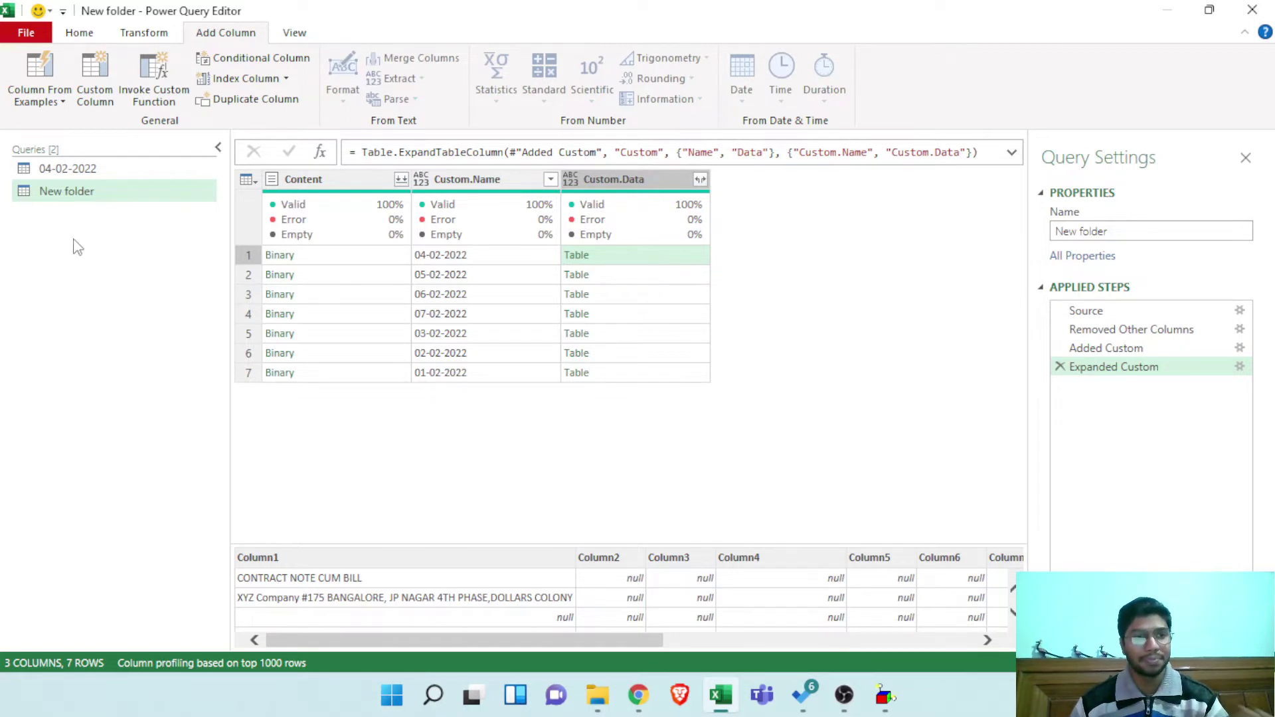
Add an index column starting from 0 to the 04-02-2022 query
{"action": "left_click", "coordinate": [66, 168]}
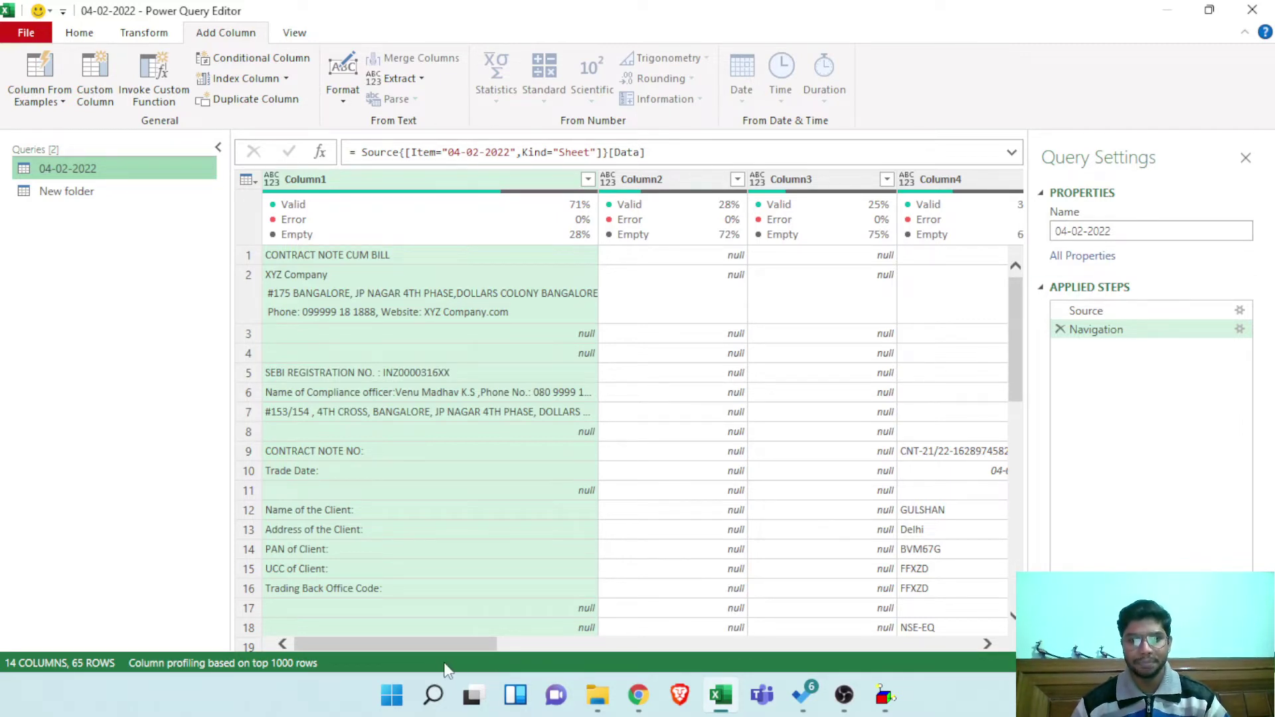
{"action": "left_click_drag", "start_coordinate": [458, 644], "coordinate": [375, 643]}
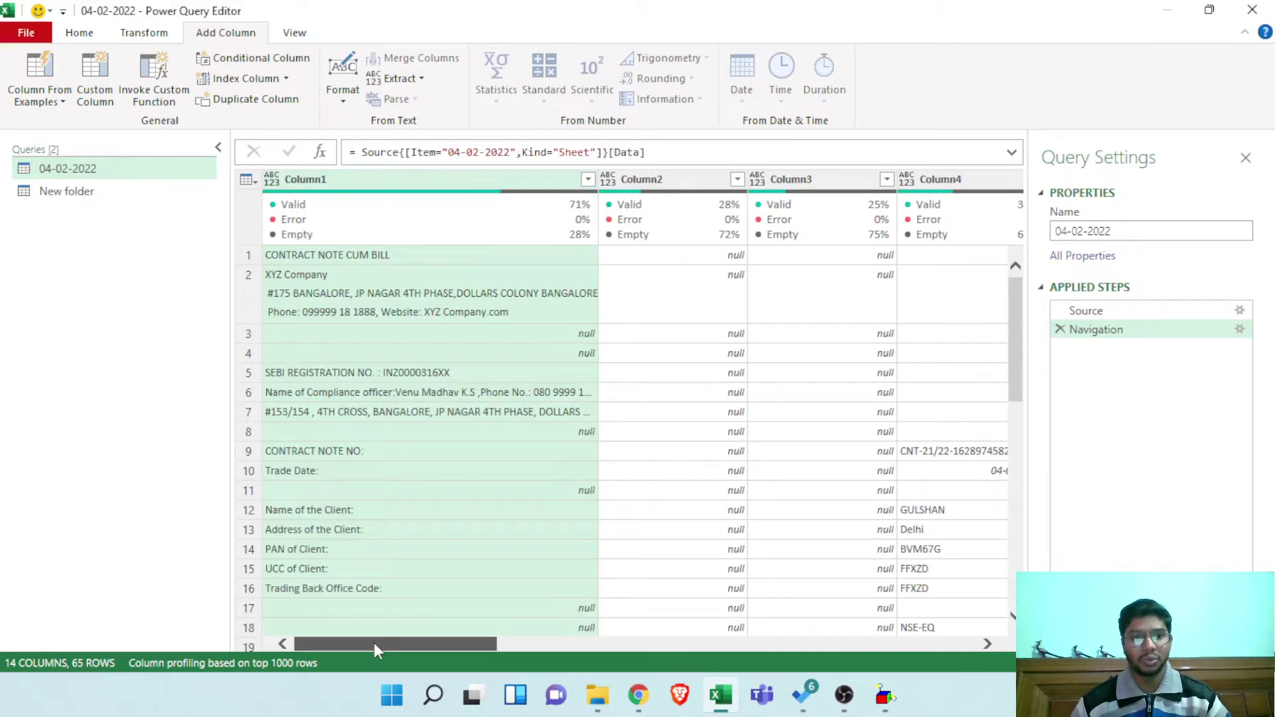
{"action": "left_click", "coordinate": [145, 33]}
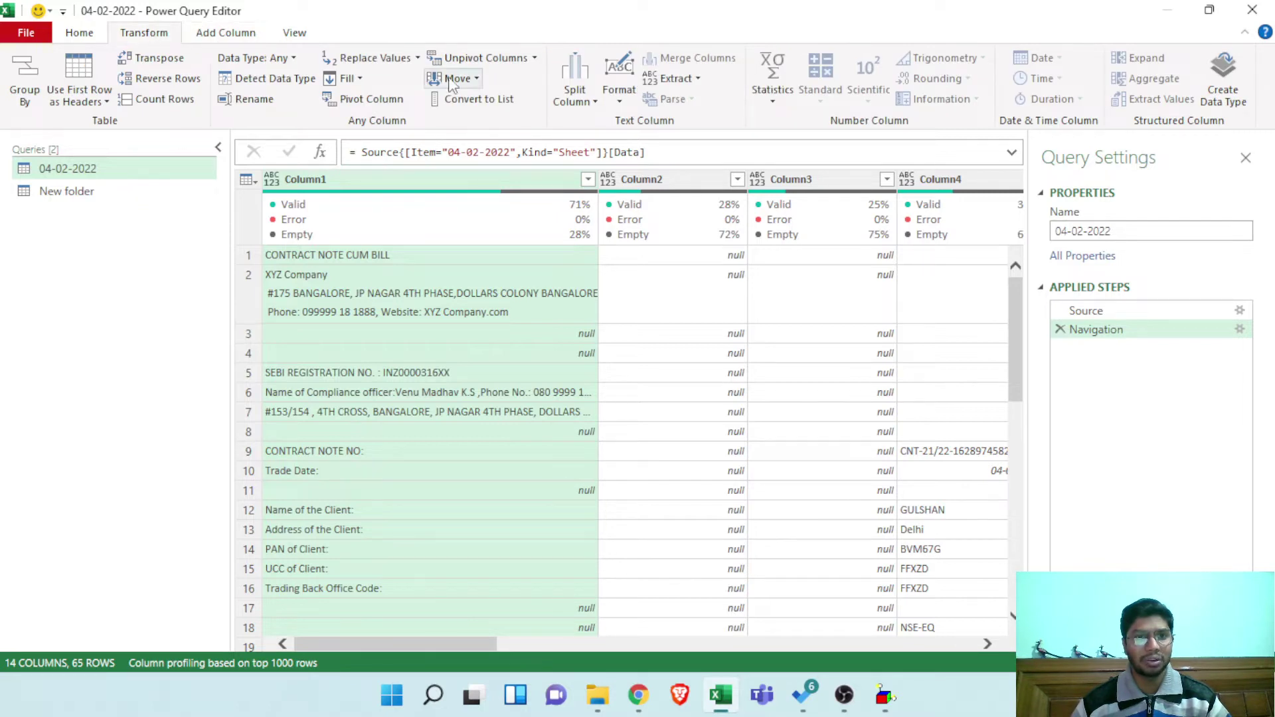
{"action": "left_click", "coordinate": [226, 32]}
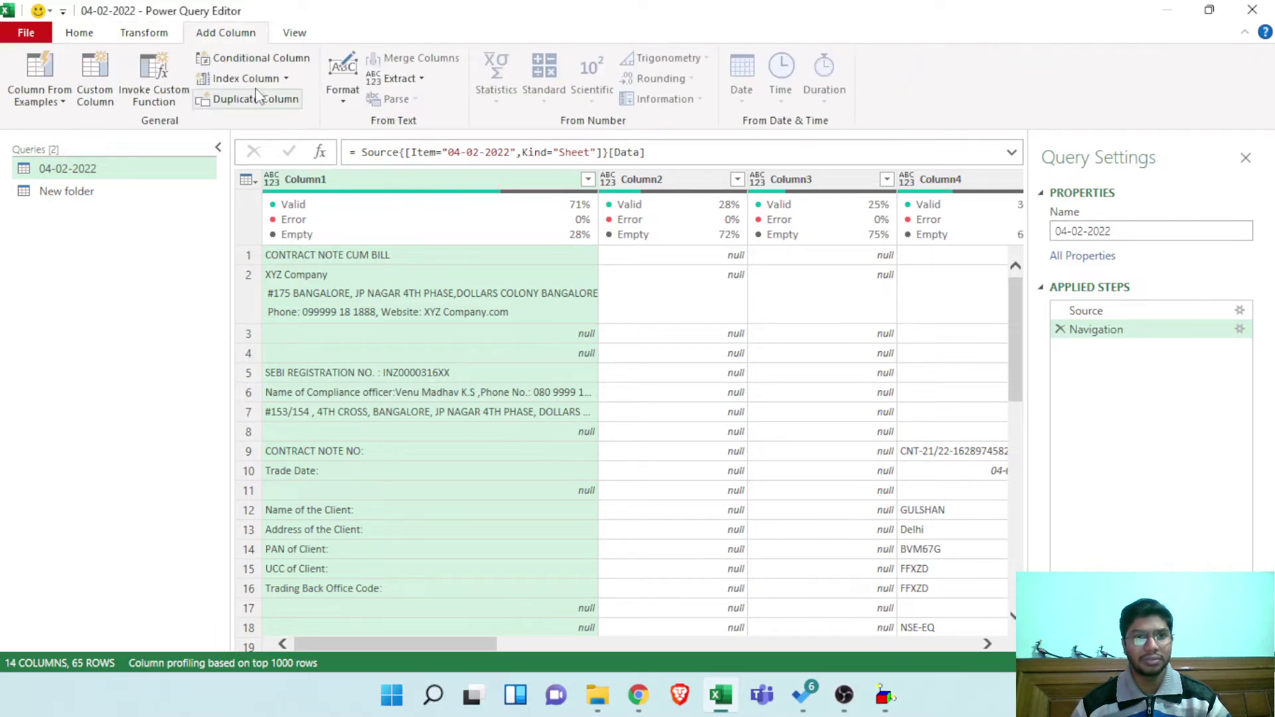
{"action": "left_click", "coordinate": [286, 79]}
{"action": "left_click", "coordinate": [272, 104]}
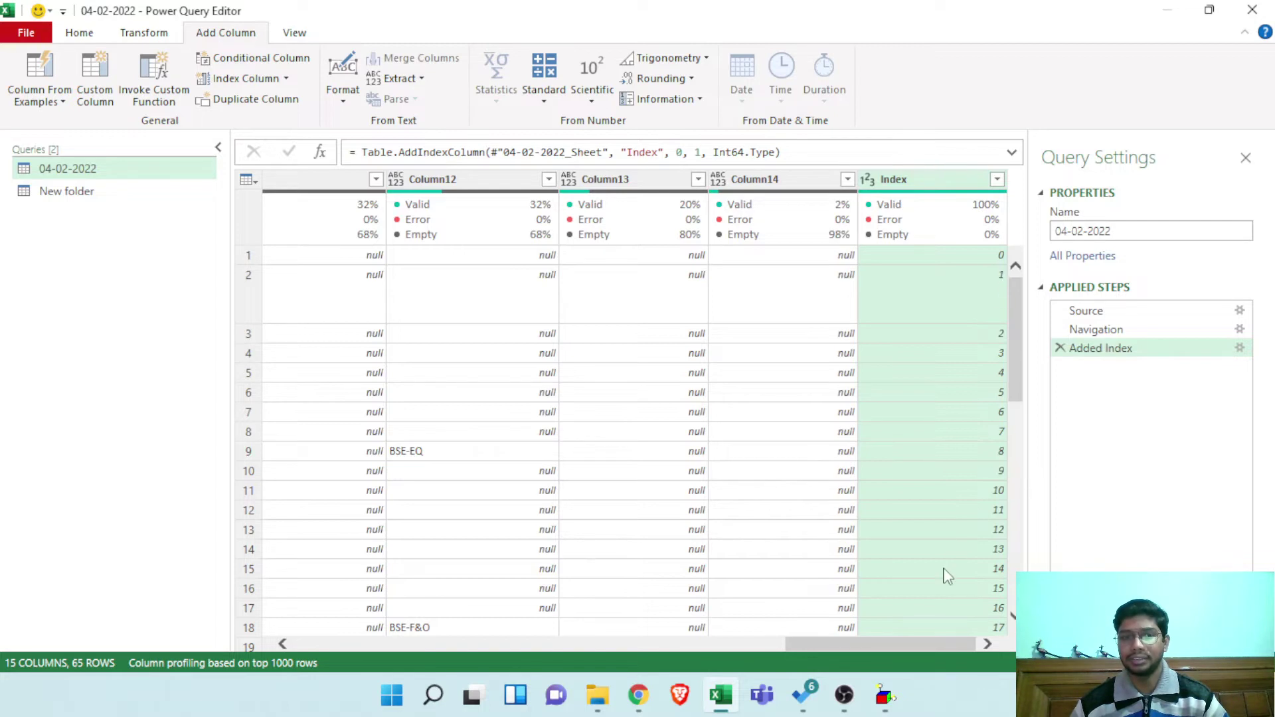
Filter Column1 of the 04-02-2022 query to the Order No. and PAY IN / PAY OUT OBLIGATION rows, and view their Index values
{"action": "left_click_drag", "start_coordinate": [929, 646], "coordinate": [360, 643]}
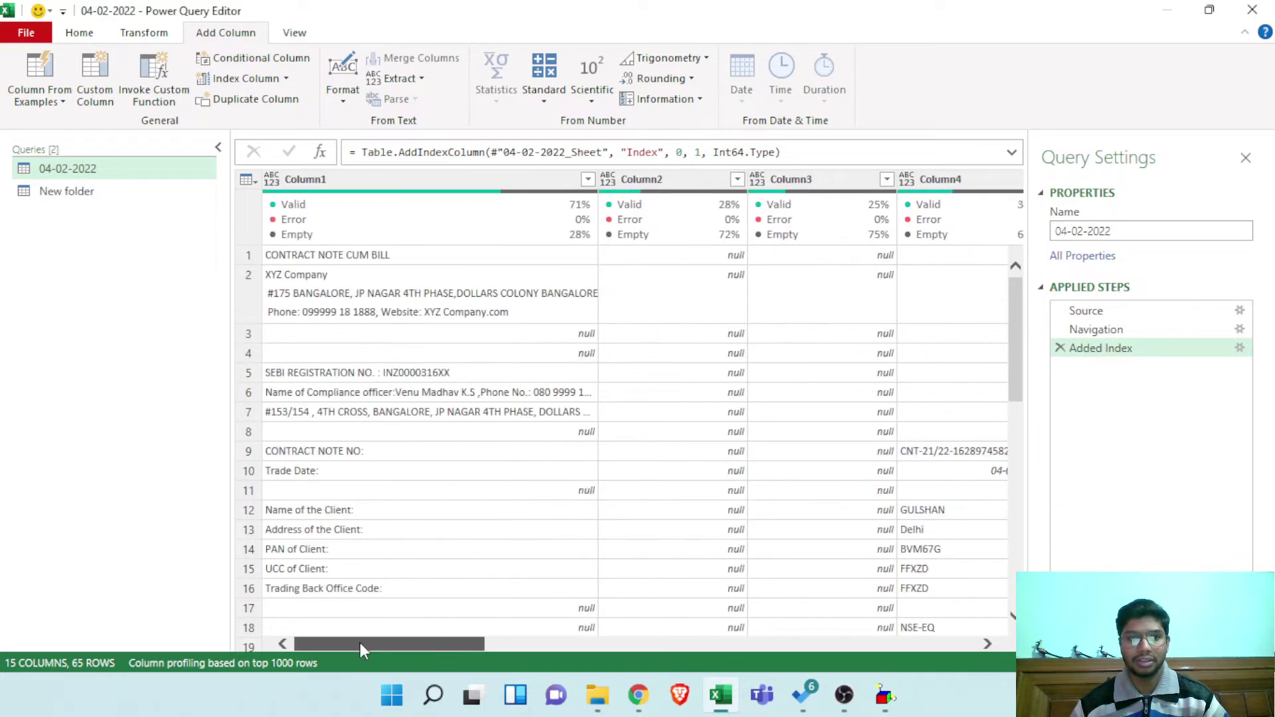
{"action": "scroll", "coordinate": [406, 452], "scroll_direction": "down", "scroll_amount": 5}
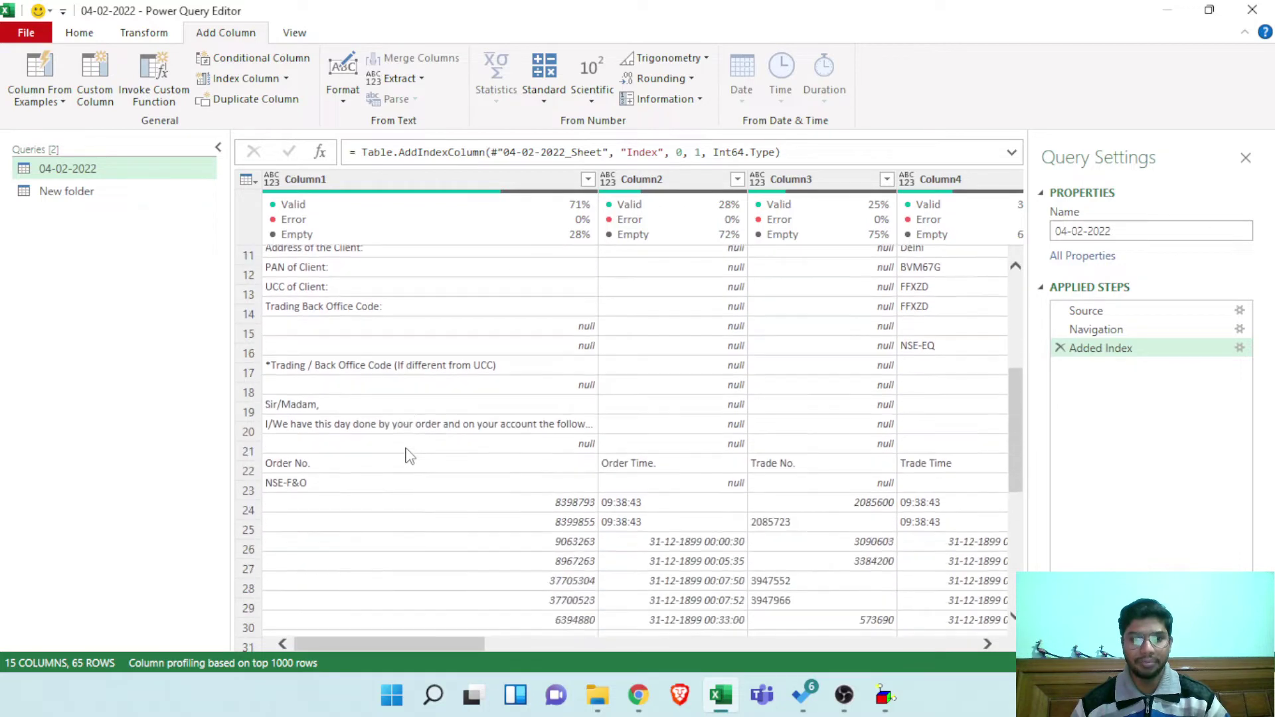
{"action": "scroll", "coordinate": [490, 446], "scroll_direction": "down", "scroll_amount": 1}
{"action": "left_click", "coordinate": [350, 394]}
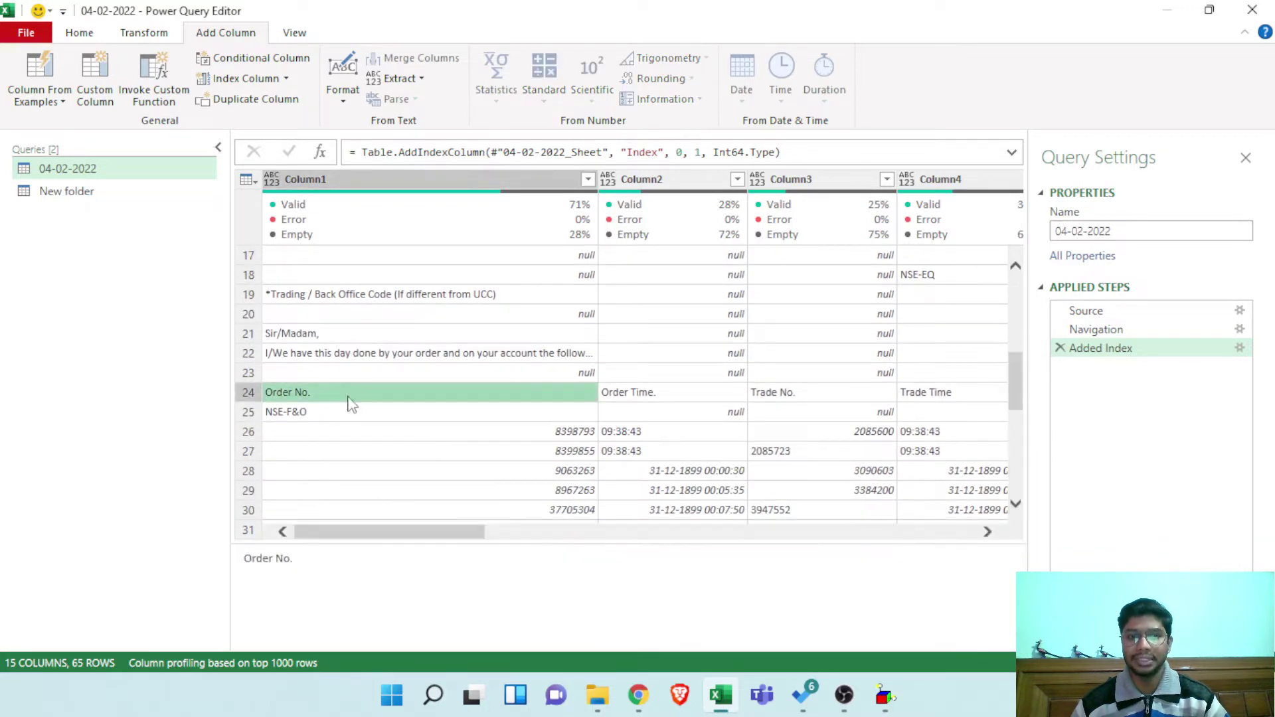
{"action": "scroll", "coordinate": [372, 381], "scroll_direction": "down", "scroll_amount": 6}
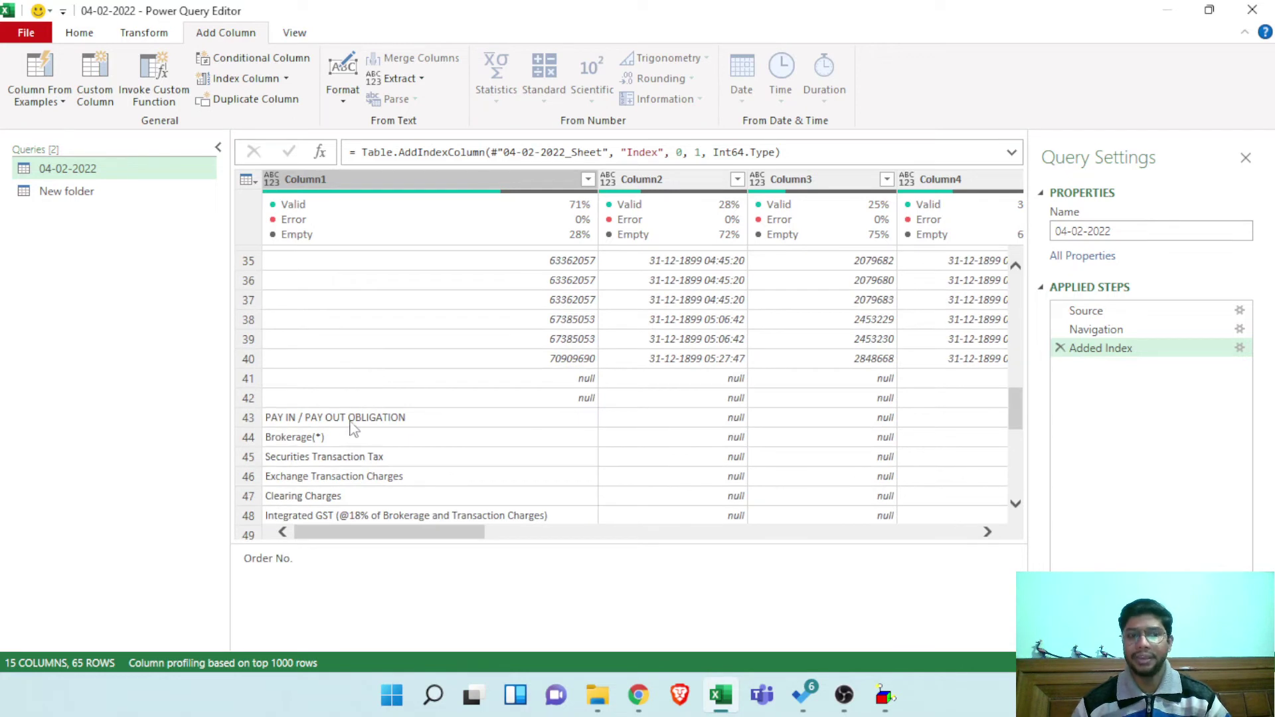
{"action": "left_click", "coordinate": [588, 179]}
{"action": "left_click", "coordinate": [374, 380]}
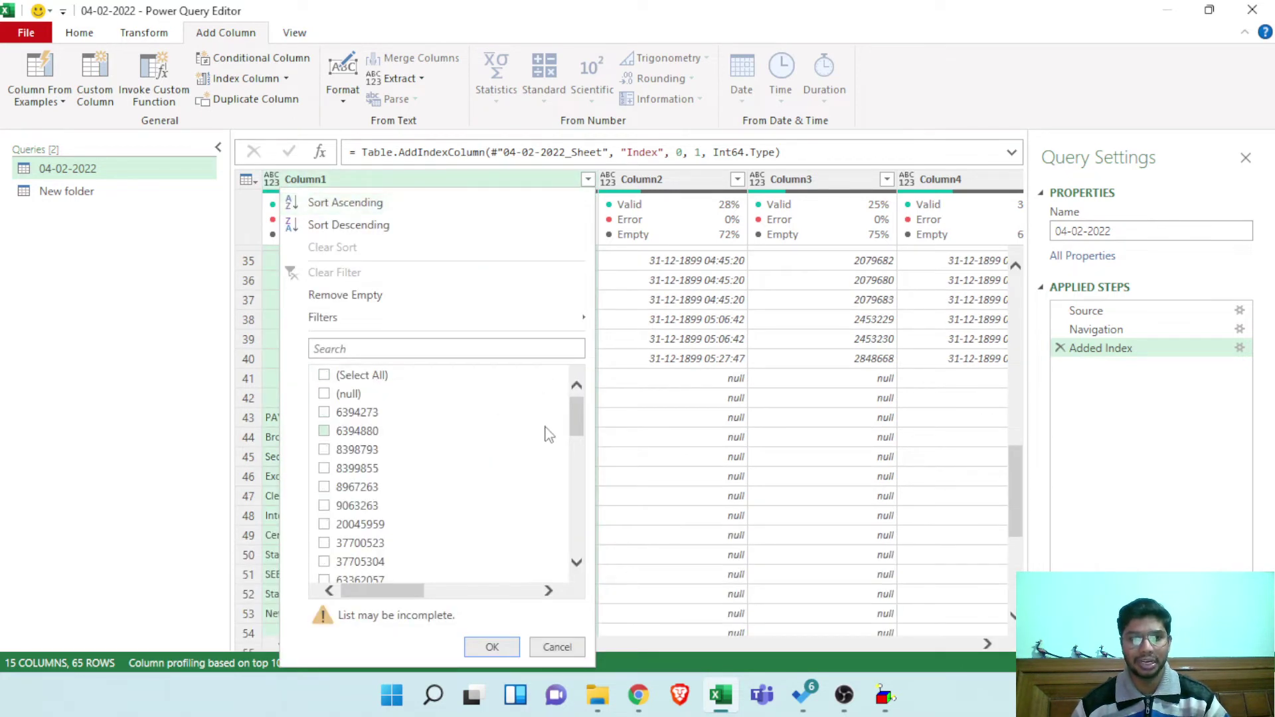
{"action": "left_click_drag", "start_coordinate": [572, 413], "coordinate": [577, 495]}
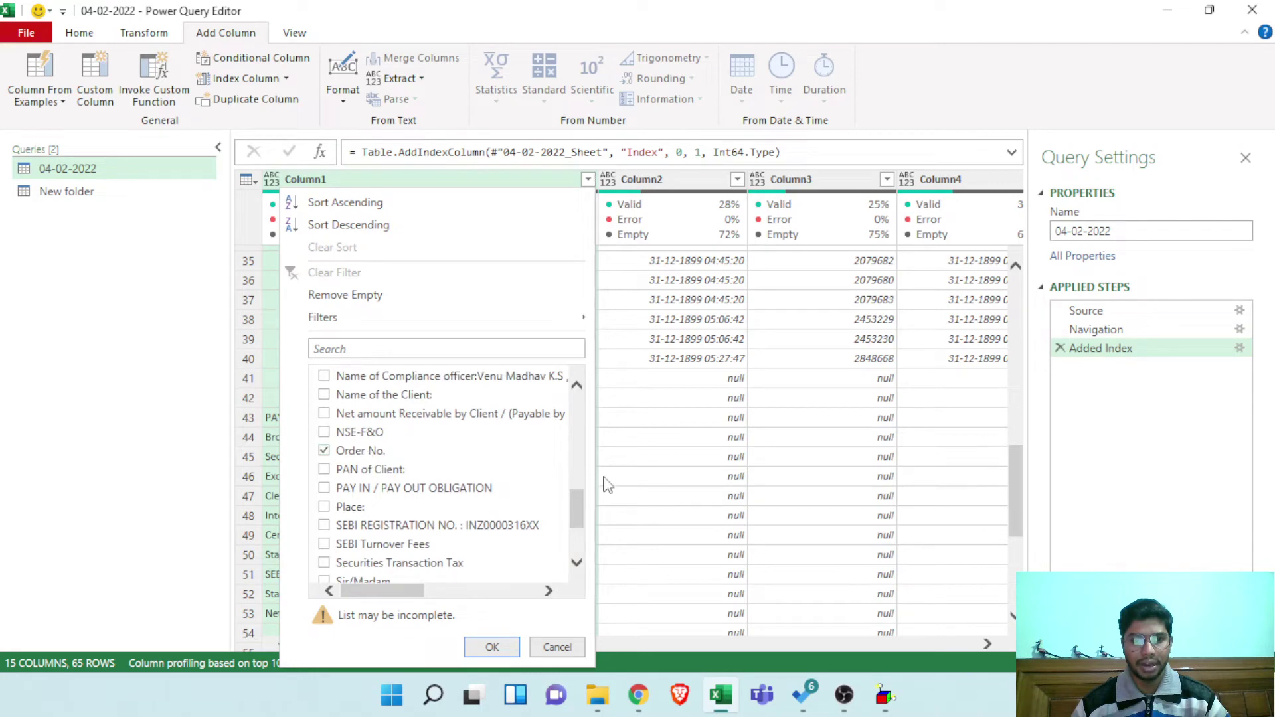
{"action": "left_click", "coordinate": [402, 491]}
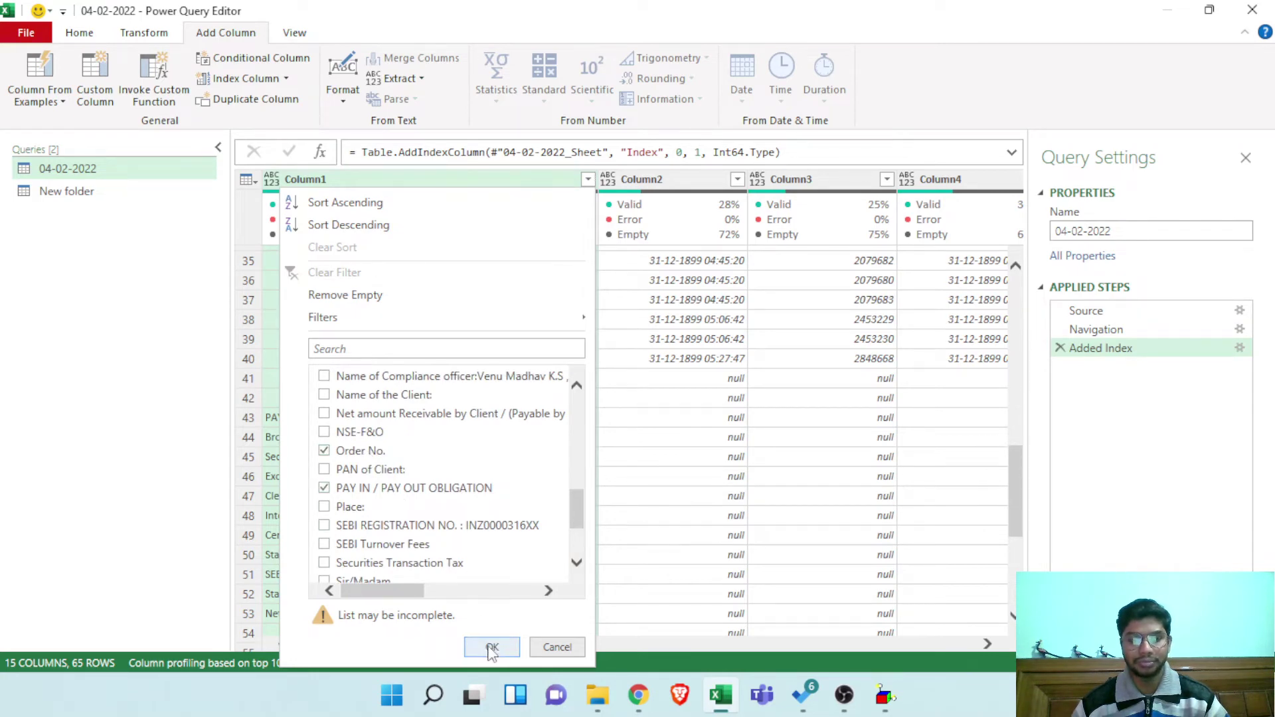
{"action": "left_click", "coordinate": [492, 646]}
{"action": "left_click_drag", "start_coordinate": [499, 643], "coordinate": [996, 644]}
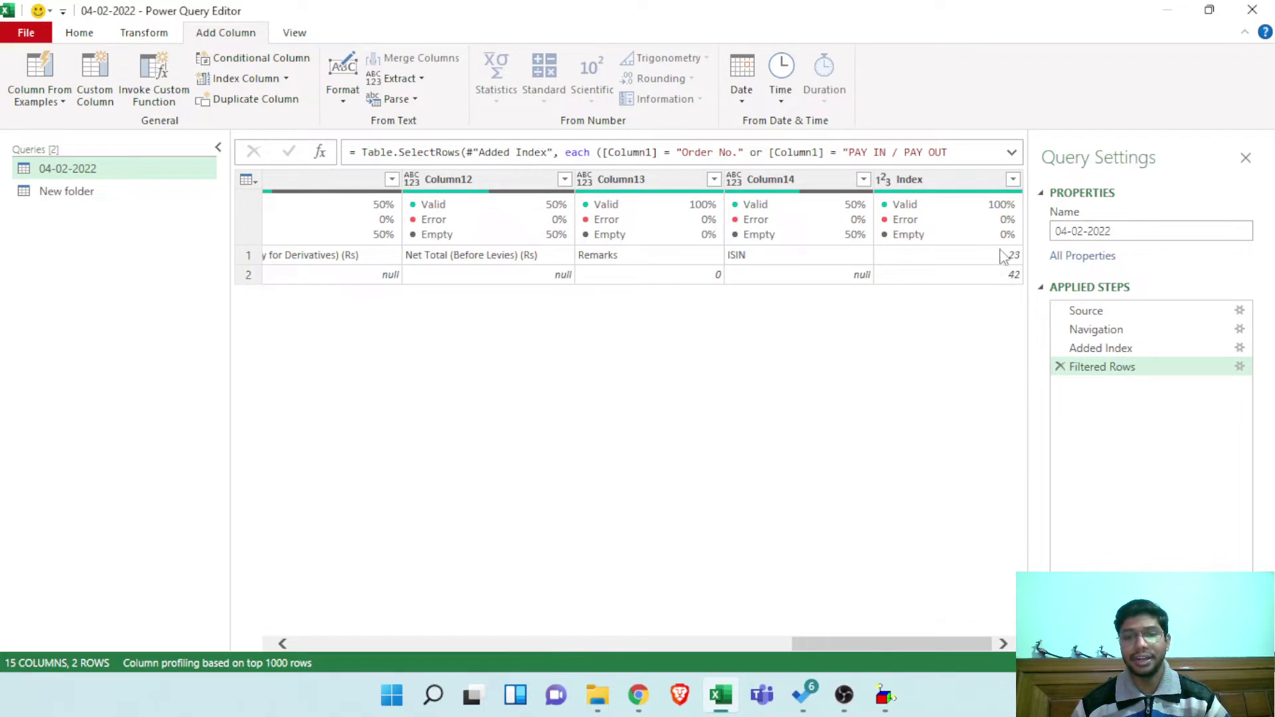
Rename the Filtered Rows step of the 04-02-2022 query as IndexStep
{"action": "right_click", "coordinate": [1141, 372]}
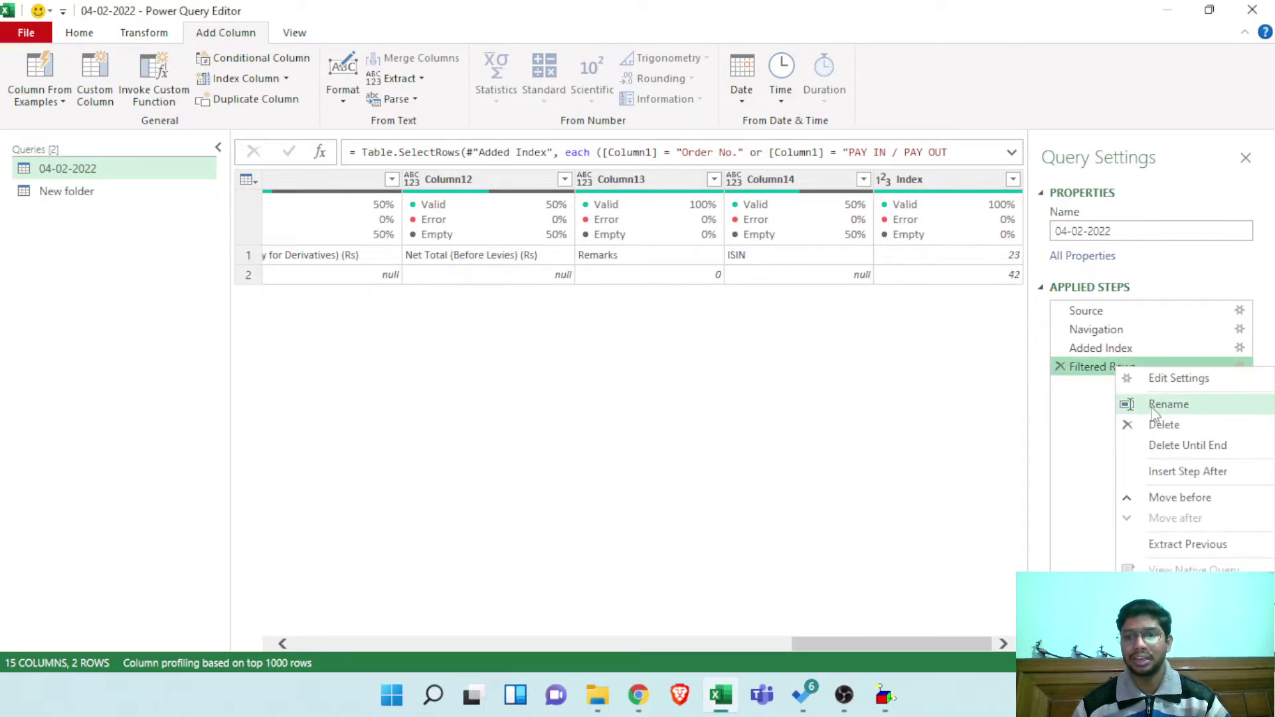
{"action": "left_click", "coordinate": [1154, 403]}
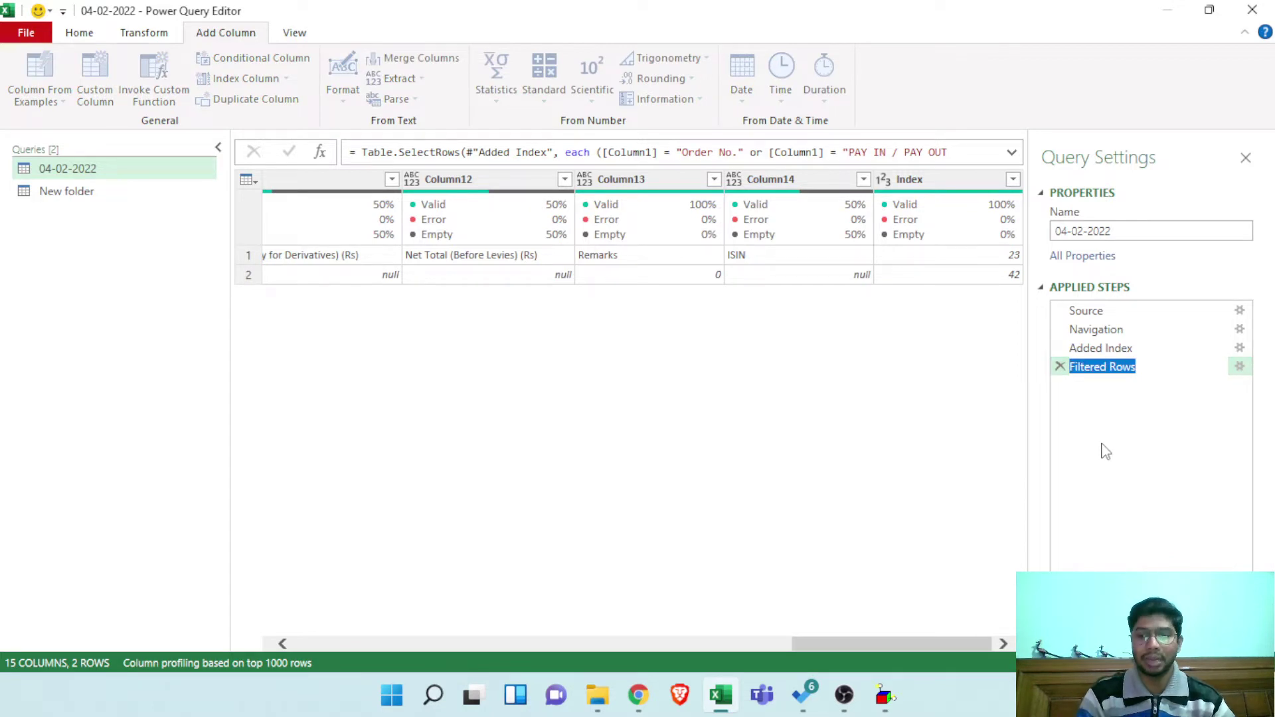
{"action": "key", "text": "BackSpace"}
{"action": "type", "text": "Inde"}
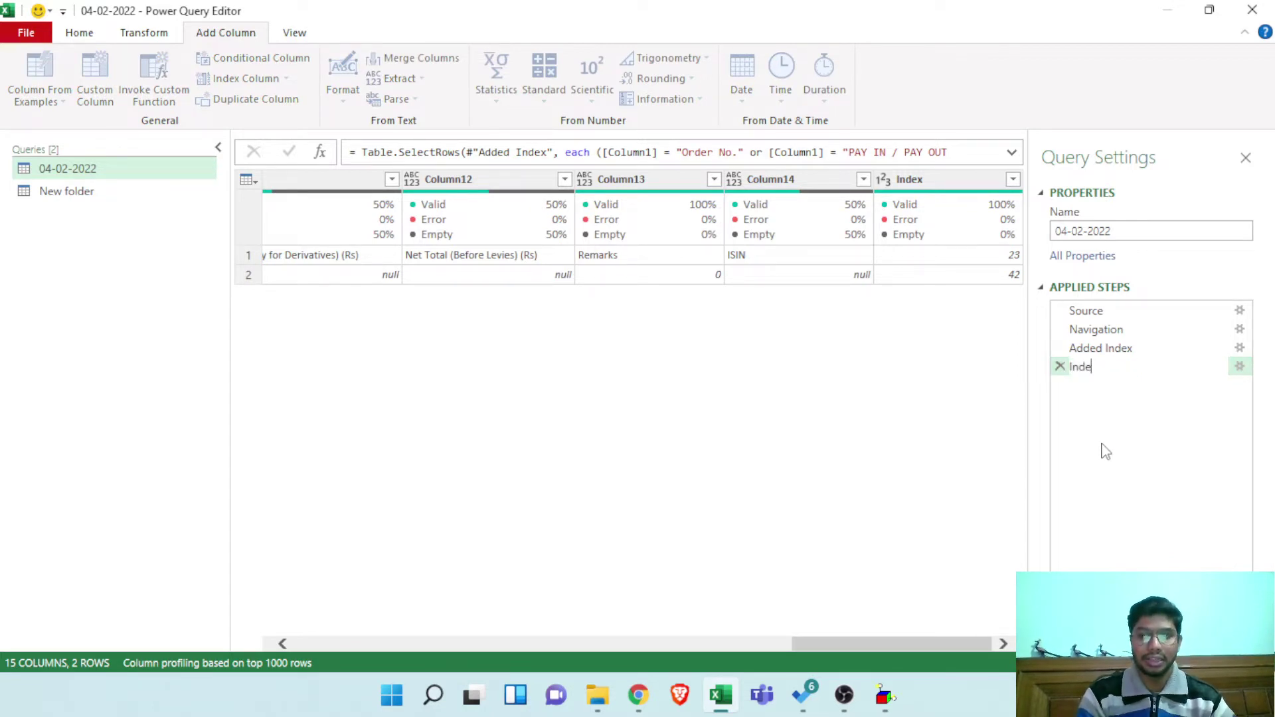
{"action": "type", "text": "xStep"}
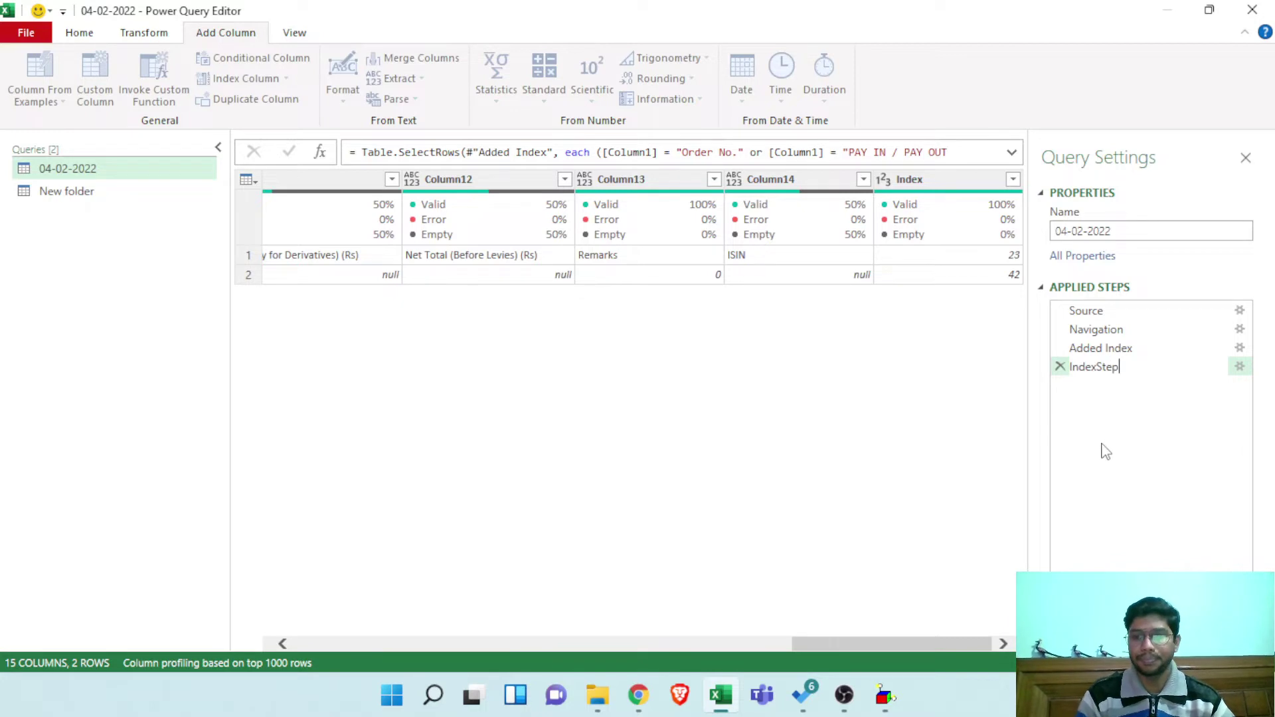
{"action": "key", "text": "Return"}
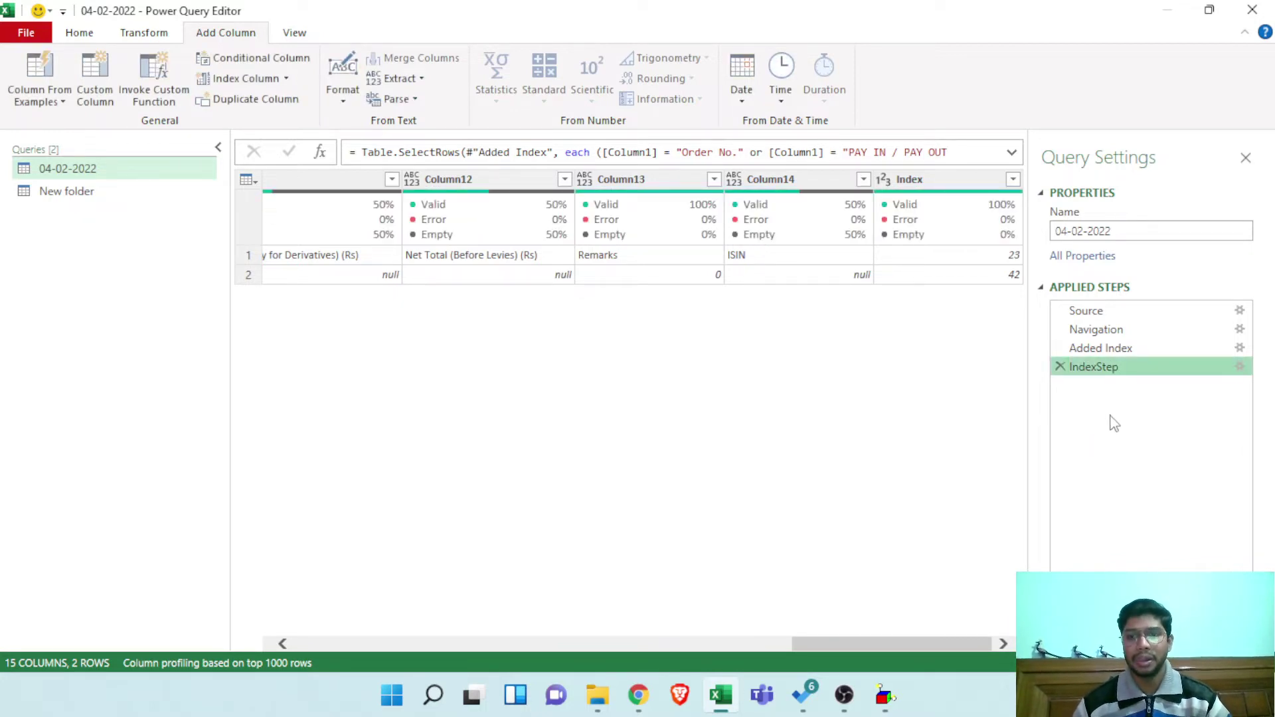
{"action": "left_click", "coordinate": [320, 156]}
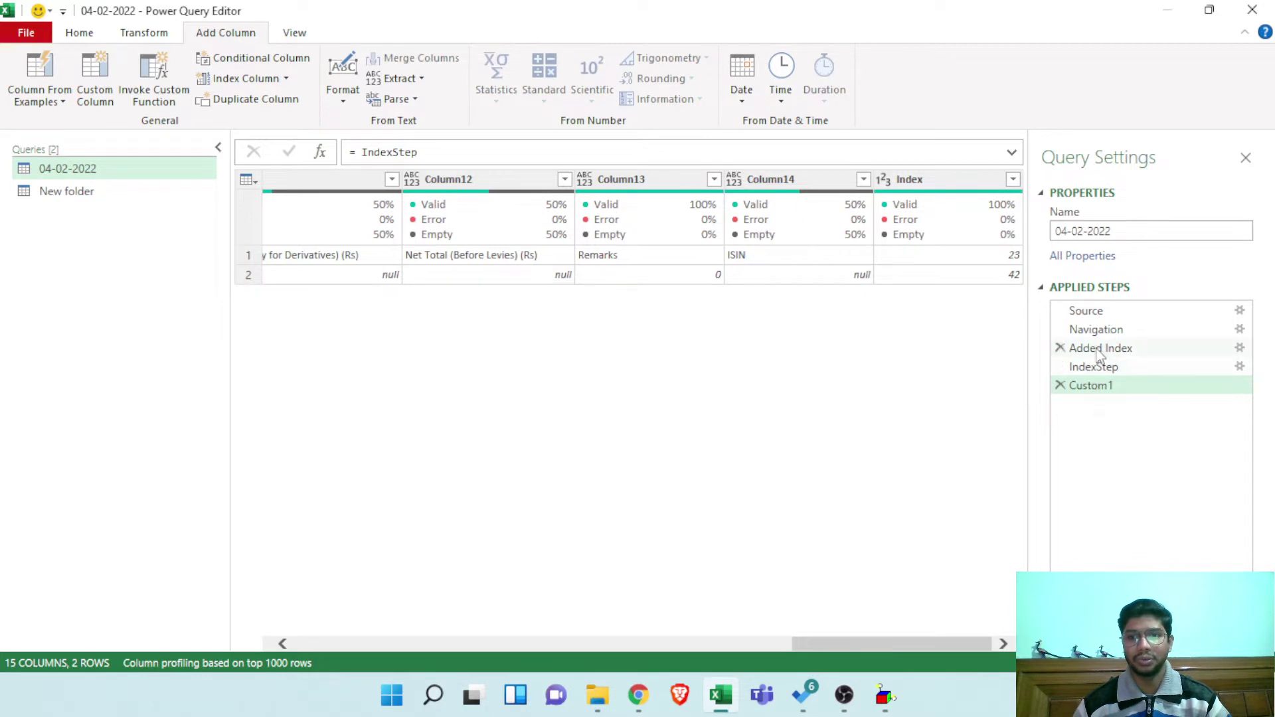
{"action": "left_click", "coordinate": [454, 160]}
{"action": "key", "text": "ctrl+shift+Left"}
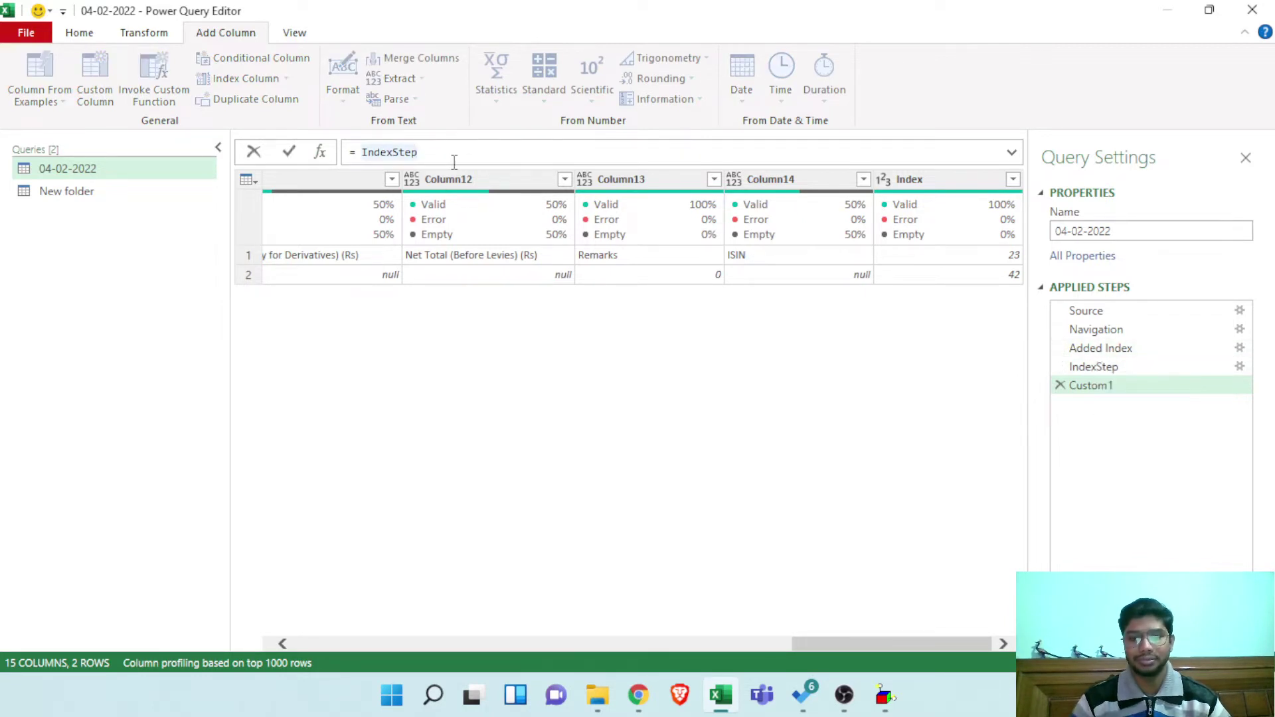
{"action": "type", "text": "\"A"}
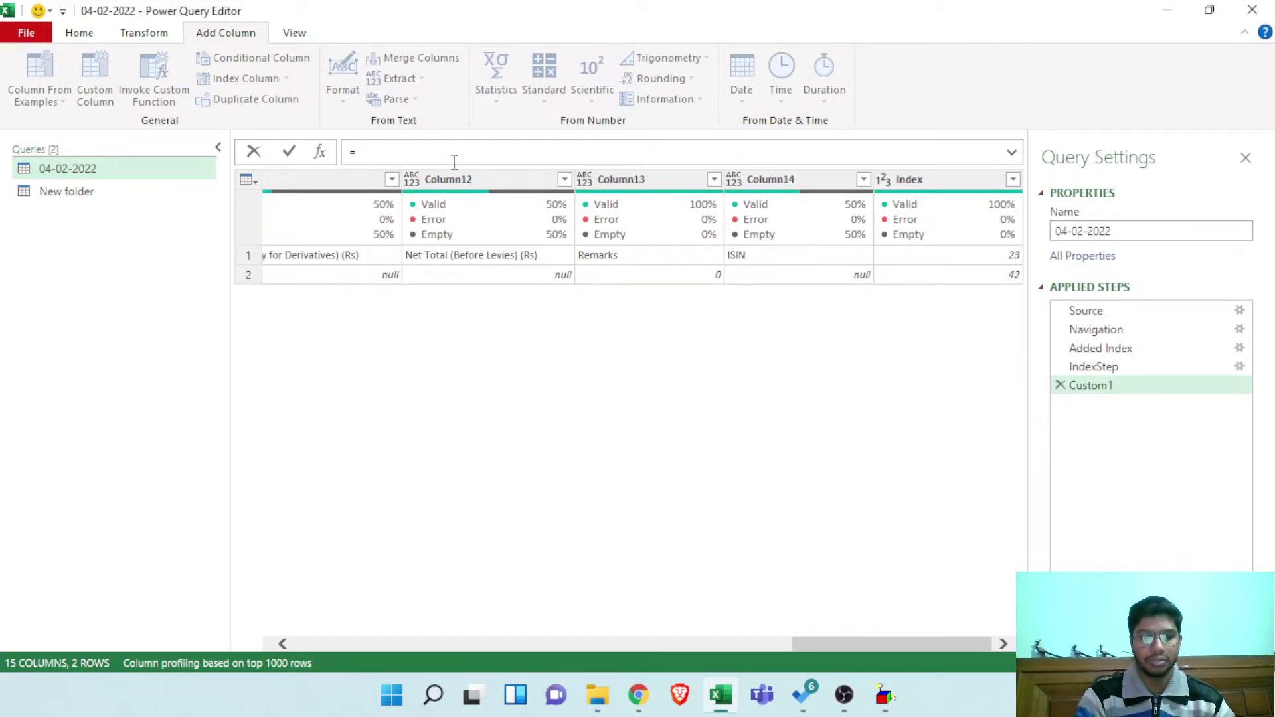
{"action": "type", "text": "#"}
{"action": "type", "text": "\"Added"}
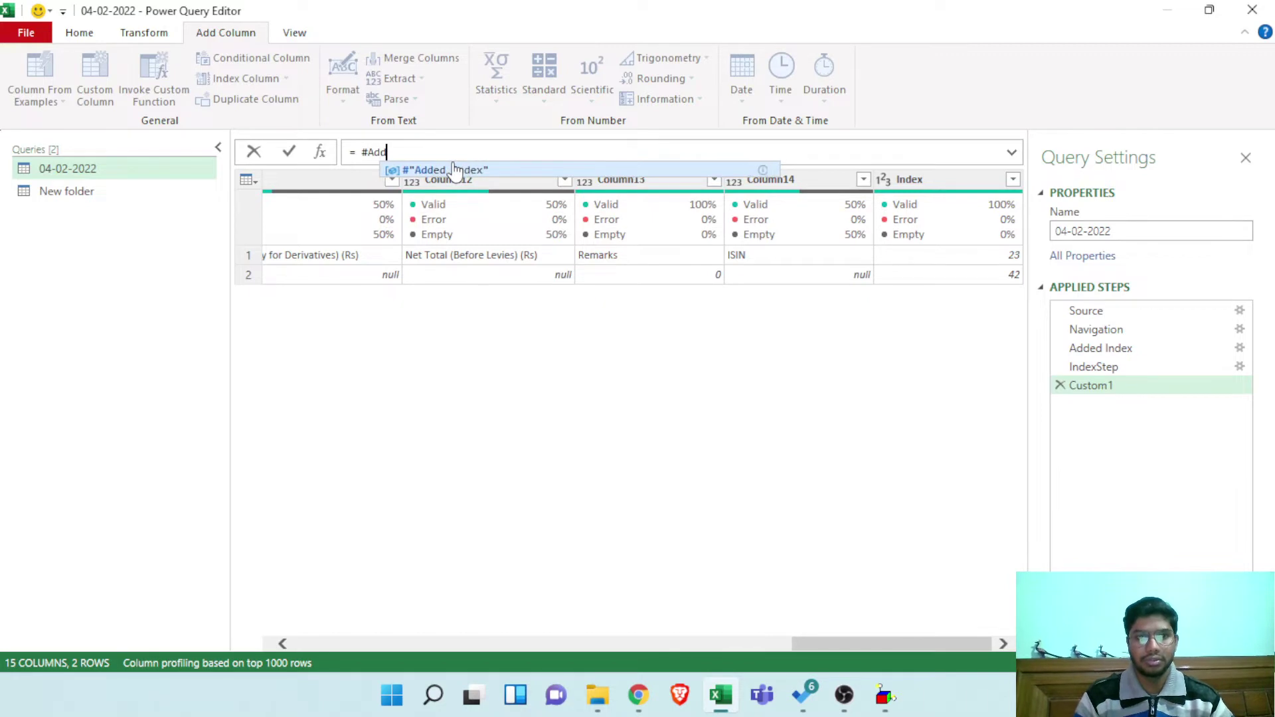
{"action": "key", "text": "Tab"}
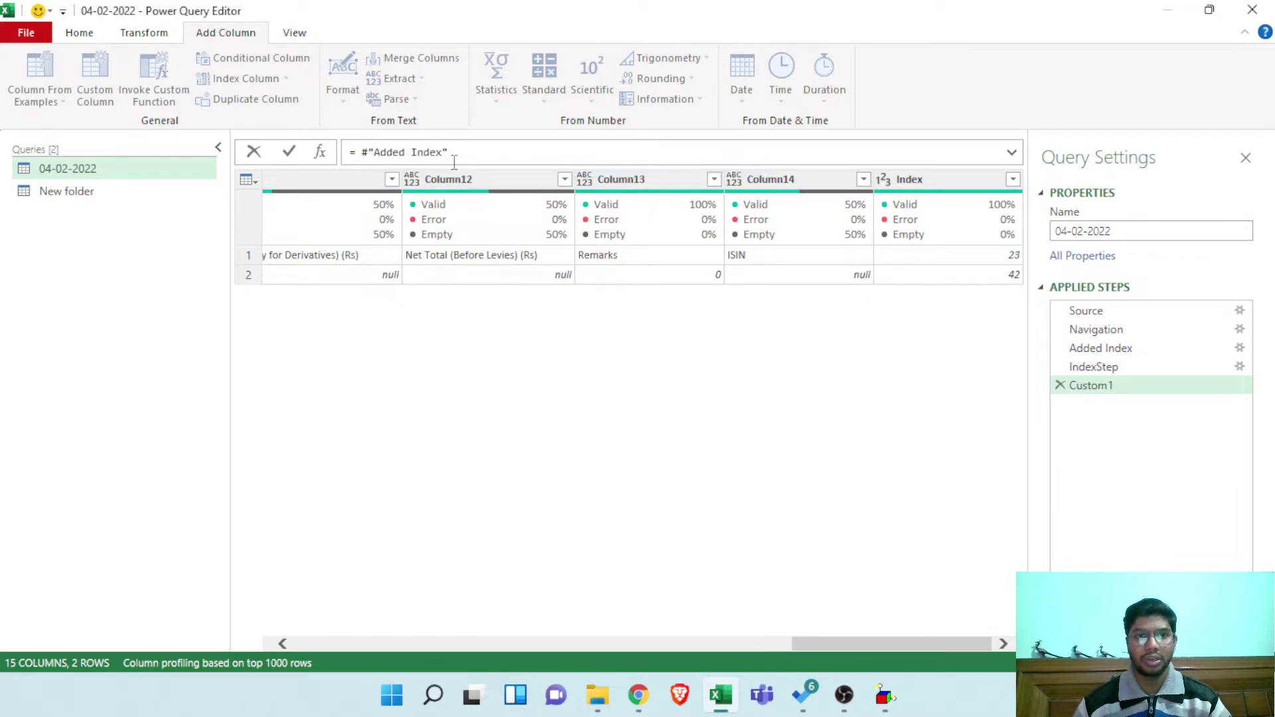
{"action": "left_click", "coordinate": [290, 153]}
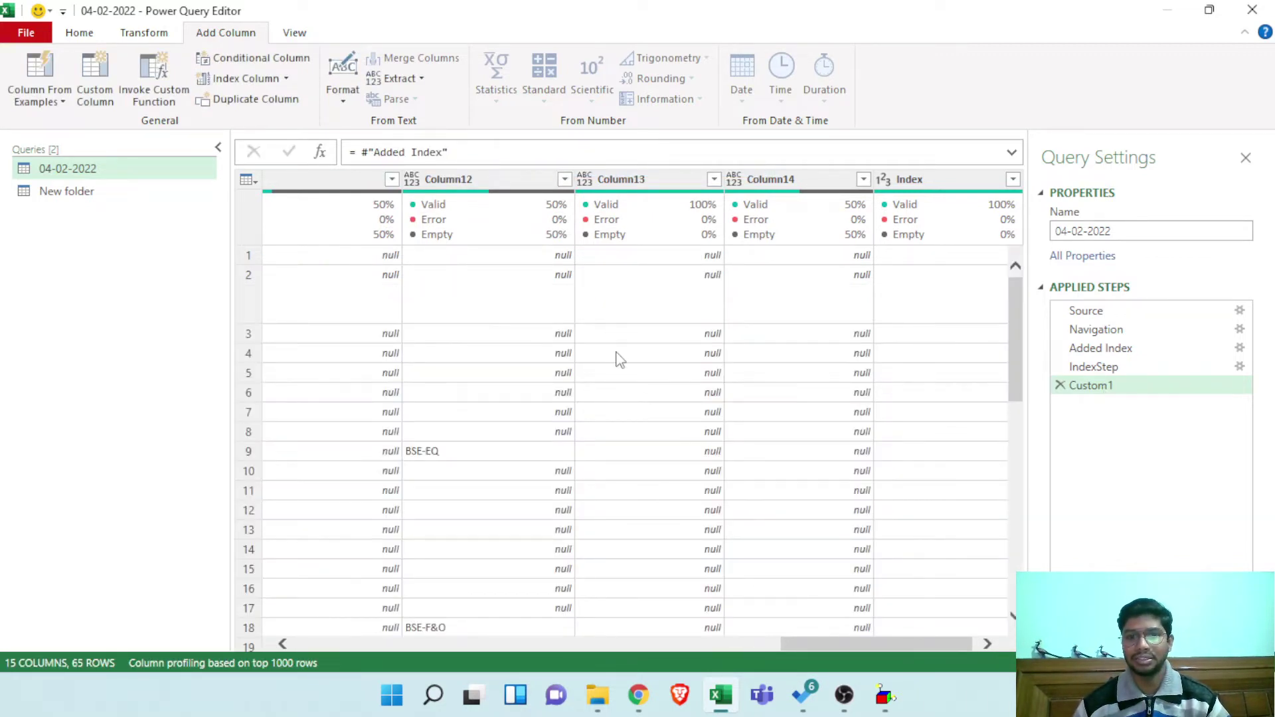
{"action": "left_click_drag", "start_coordinate": [1103, 348], "coordinate": [1099, 389]}
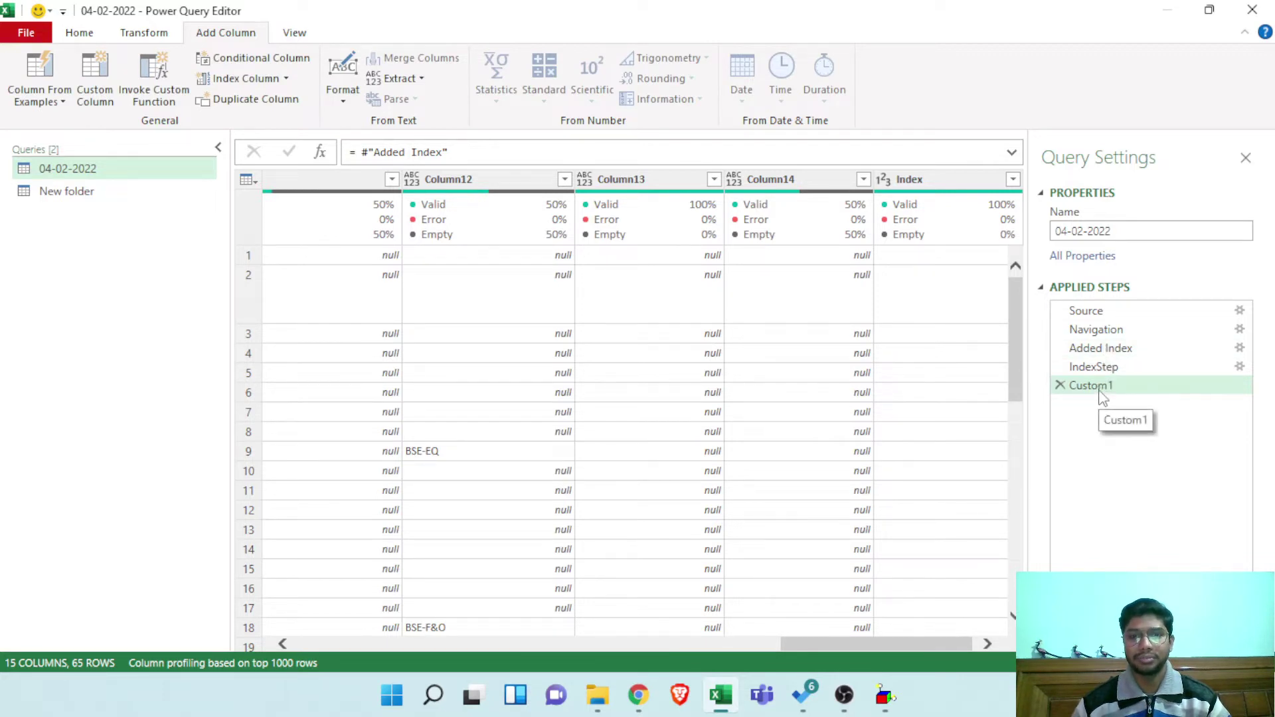
{"action": "scroll", "coordinate": [826, 646], "scroll_direction": "right", "scroll_amount": 1}
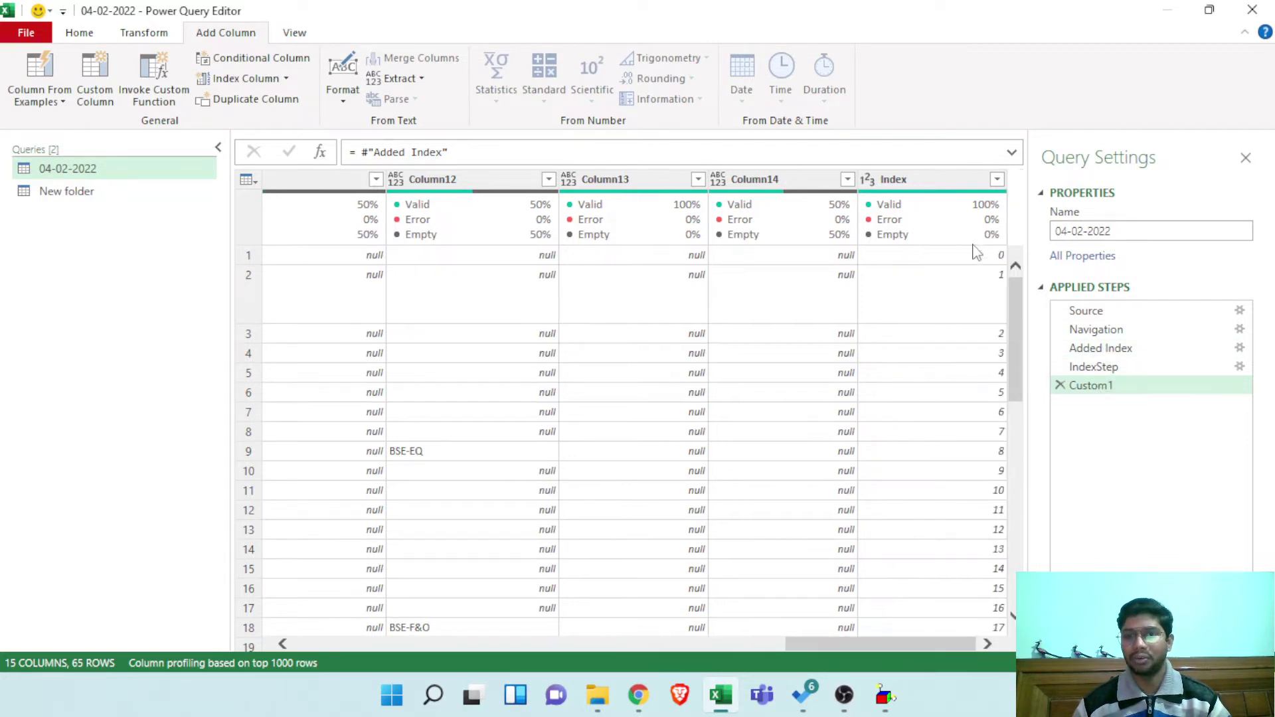
{"action": "left_click", "coordinate": [1000, 179]}
{"action": "left_click", "coordinate": [1060, 385]}
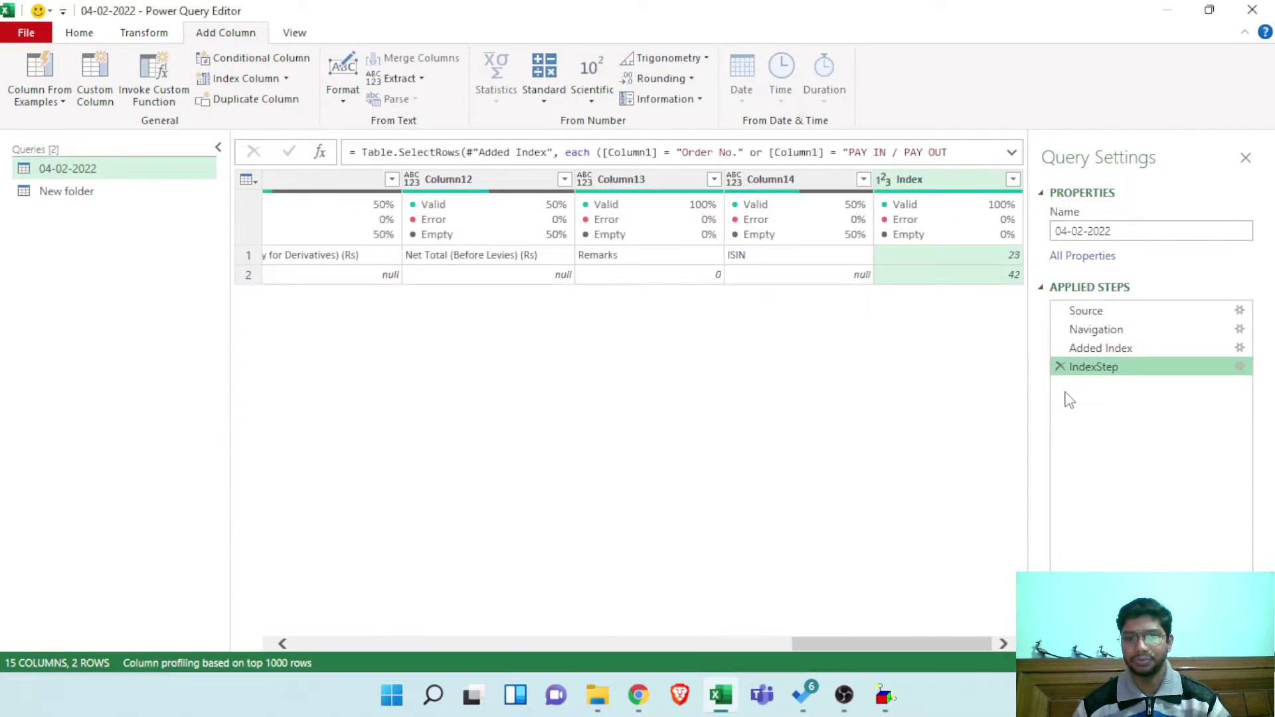
Add a custom step after IndexStep whose formula refers back to #"Added Index", restoring the unfiltered table
{"action": "left_click", "coordinate": [320, 156]}
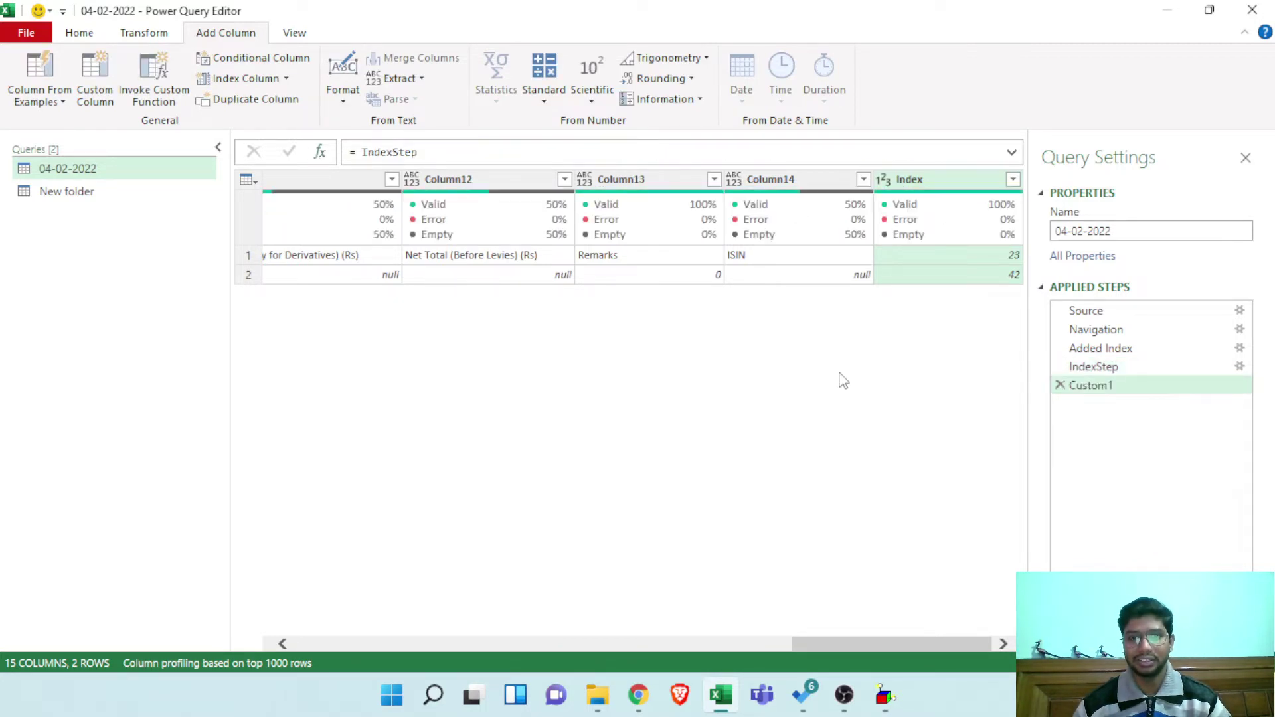
{"action": "double_click", "coordinate": [400, 151]}
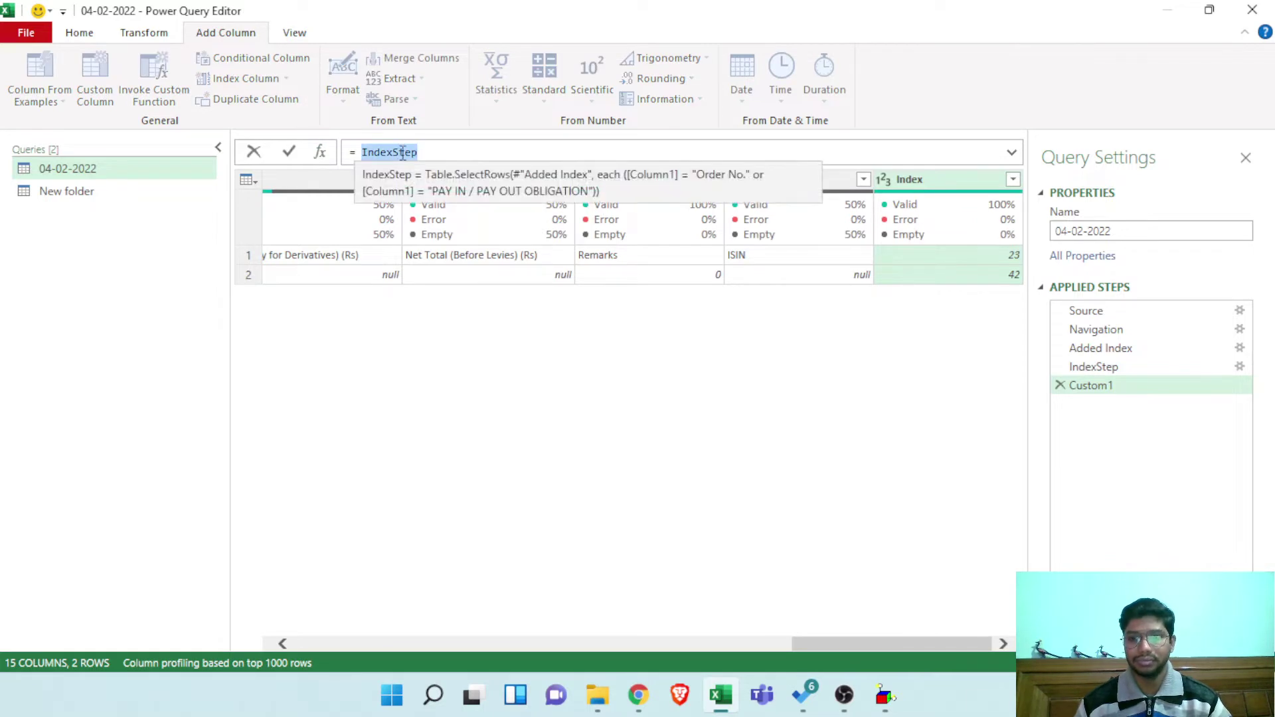
{"action": "type", "text": "#"}
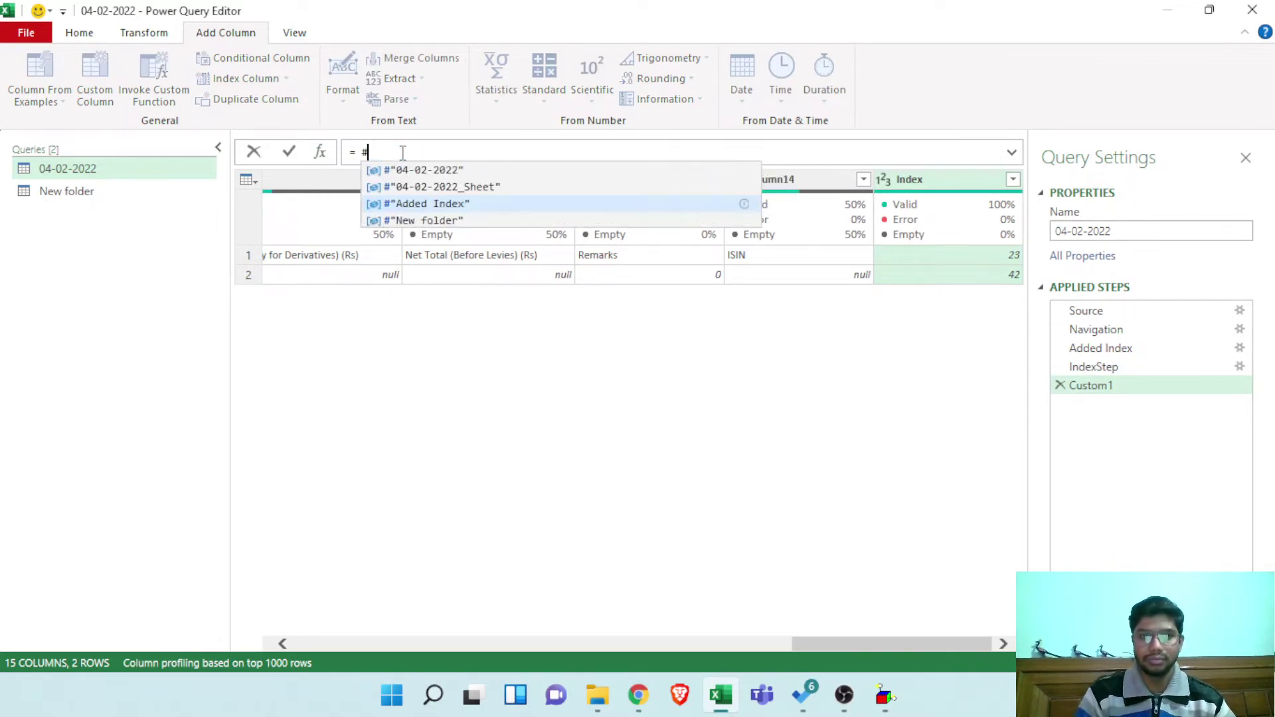
{"action": "key", "text": "Down"}
{"action": "key", "text": "Up"}
{"action": "key", "text": "Up"}
{"action": "key", "text": "Down"}
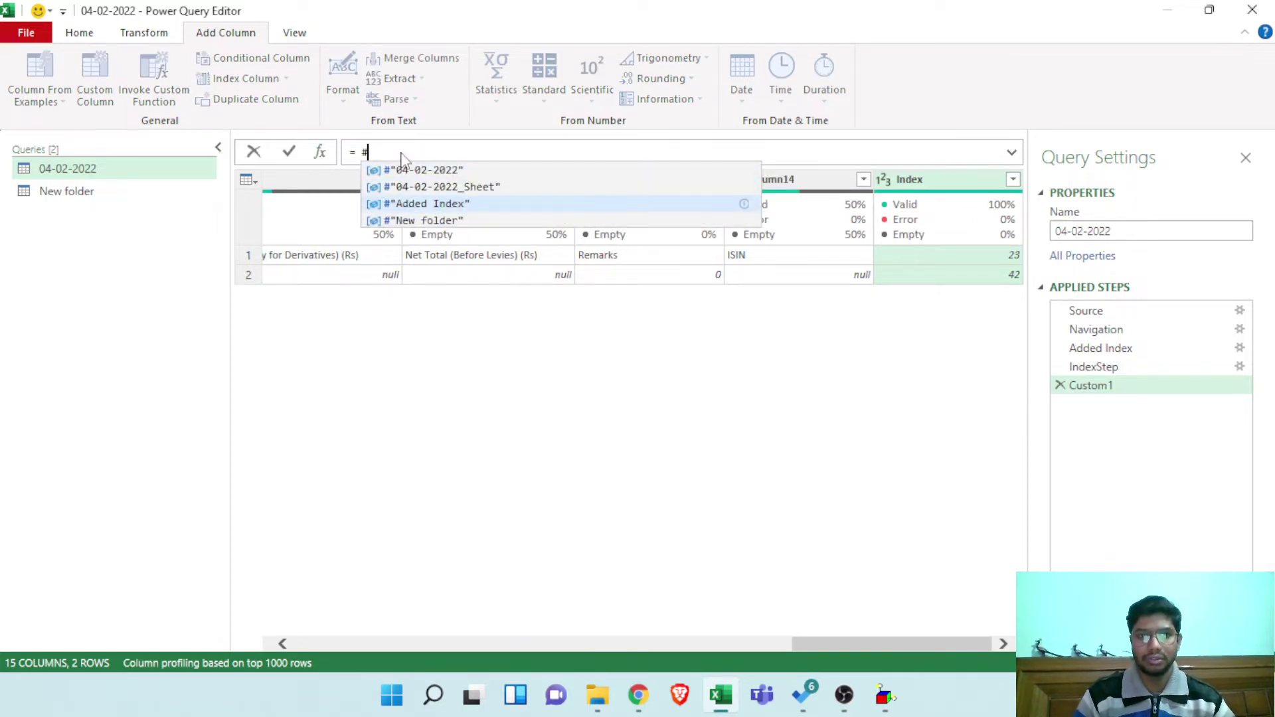
{"action": "key", "text": "Tab"}
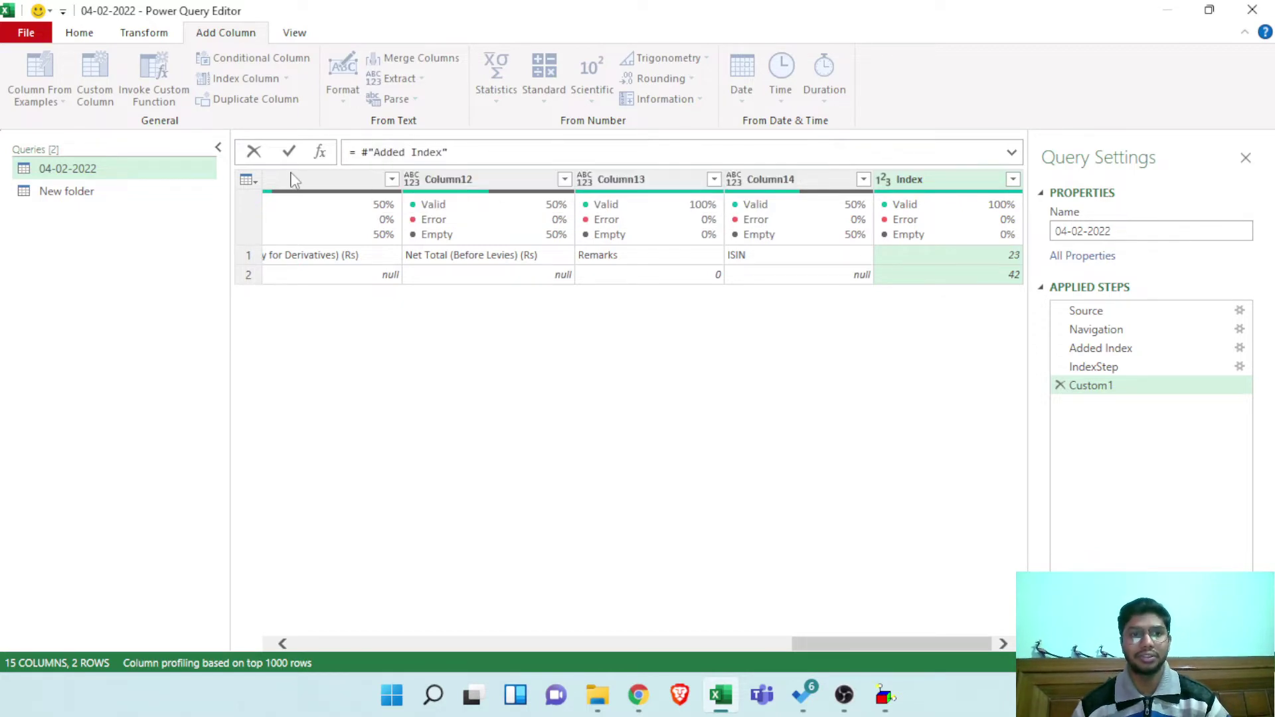
{"action": "left_click", "coordinate": [289, 151]}
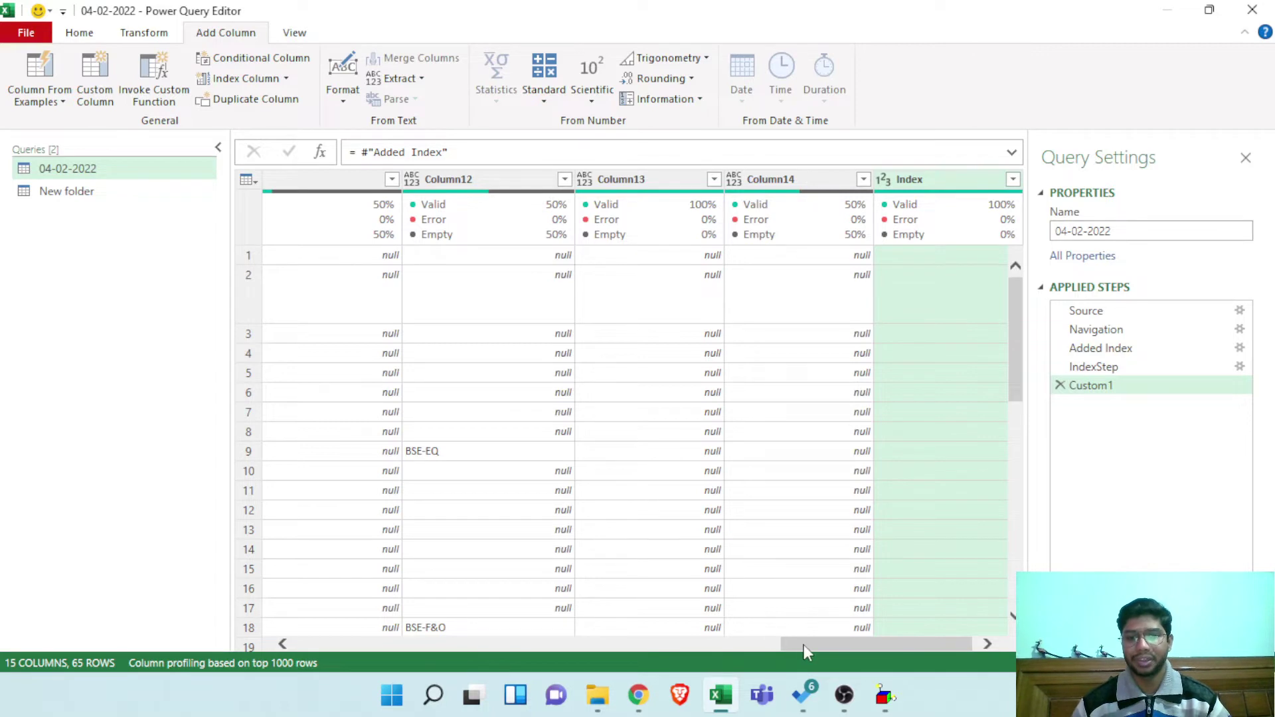
{"action": "left_click_drag", "start_coordinate": [803, 653], "coordinate": [903, 652]}
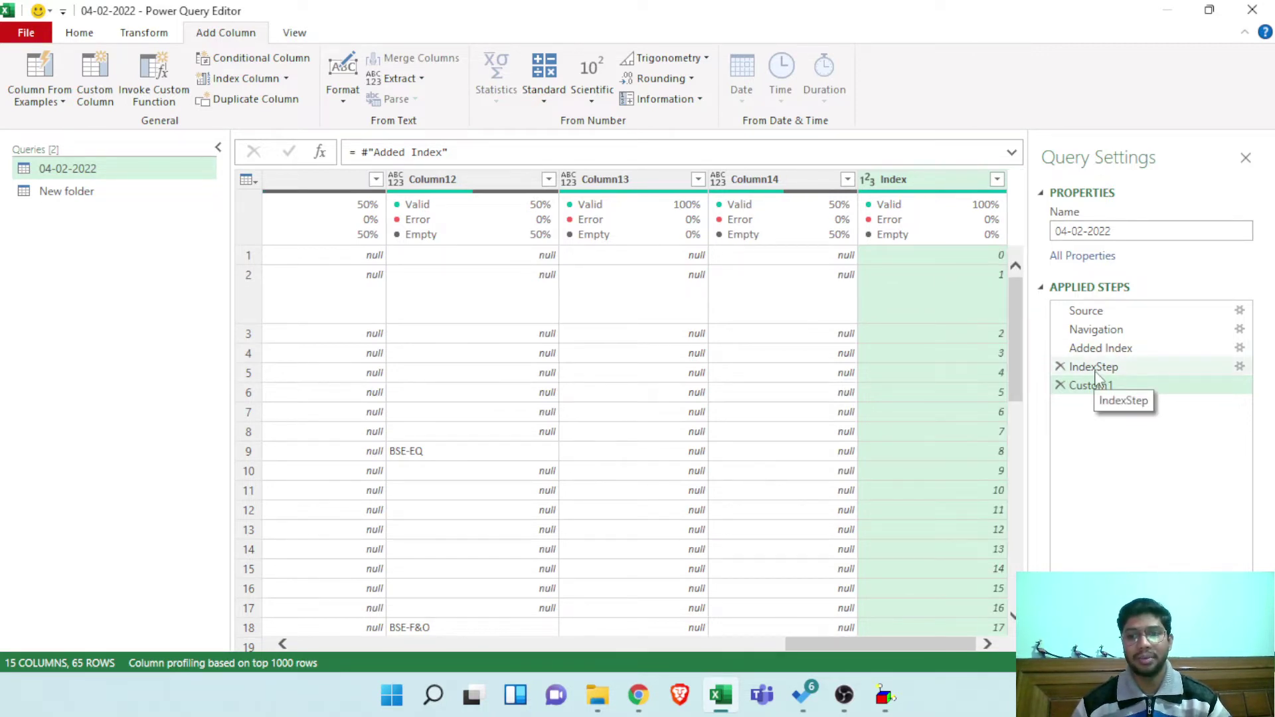
Keep only the top 42 rows of the restored table, cutting it off just before the PAY IN / PAY OUT OBLIGATION row
{"action": "left_click_drag", "start_coordinate": [883, 646], "coordinate": [352, 648]}
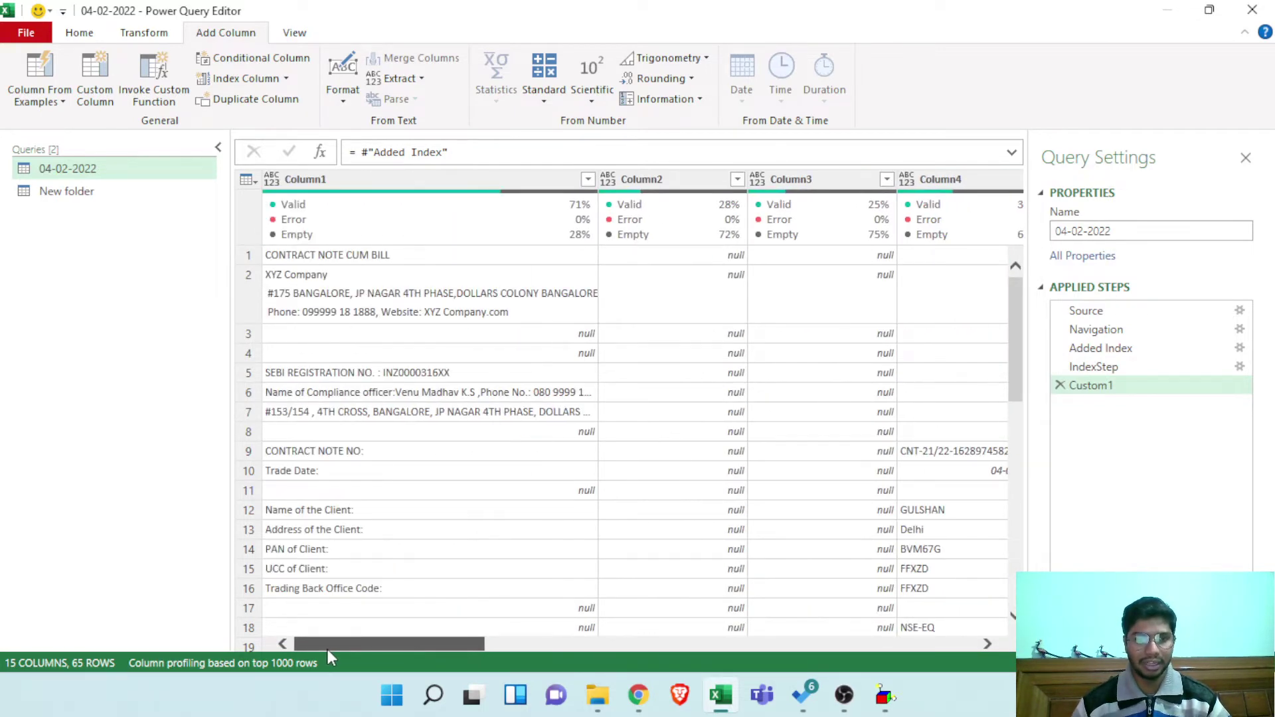
{"action": "scroll", "coordinate": [401, 509], "scroll_direction": "down", "scroll_amount": 5}
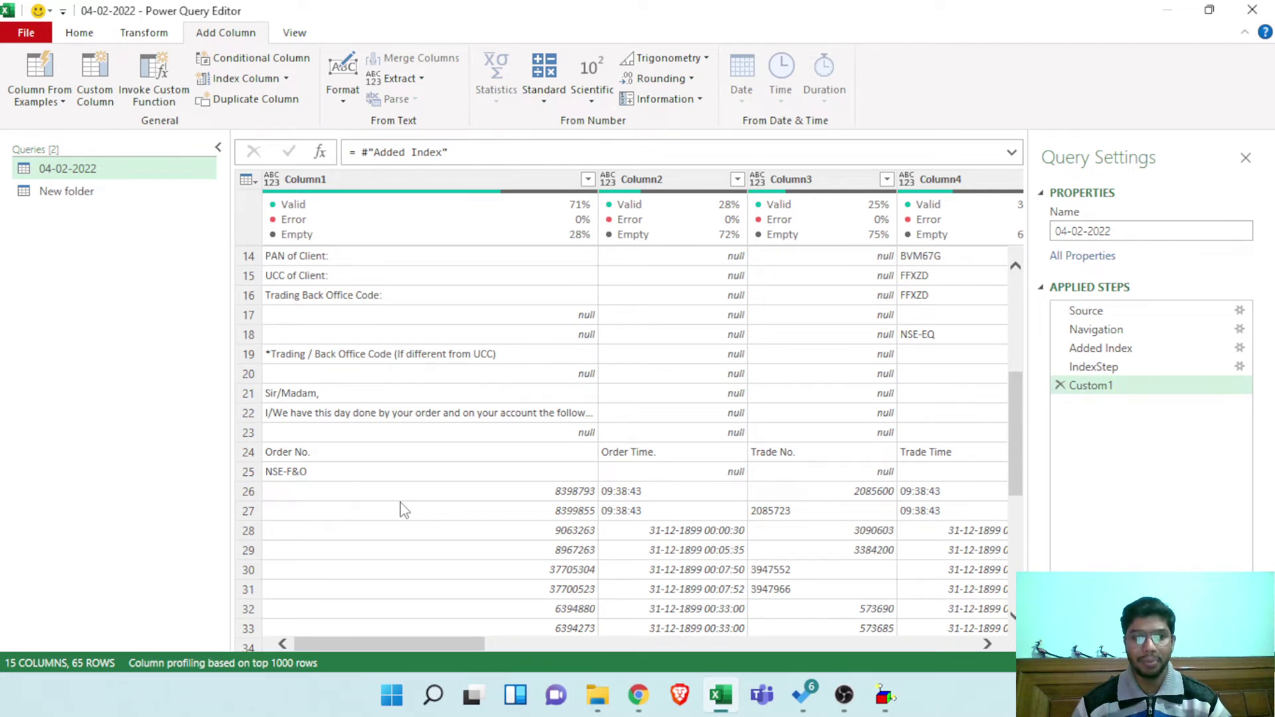
{"action": "scroll", "coordinate": [402, 509], "scroll_direction": "down", "scroll_amount": 6}
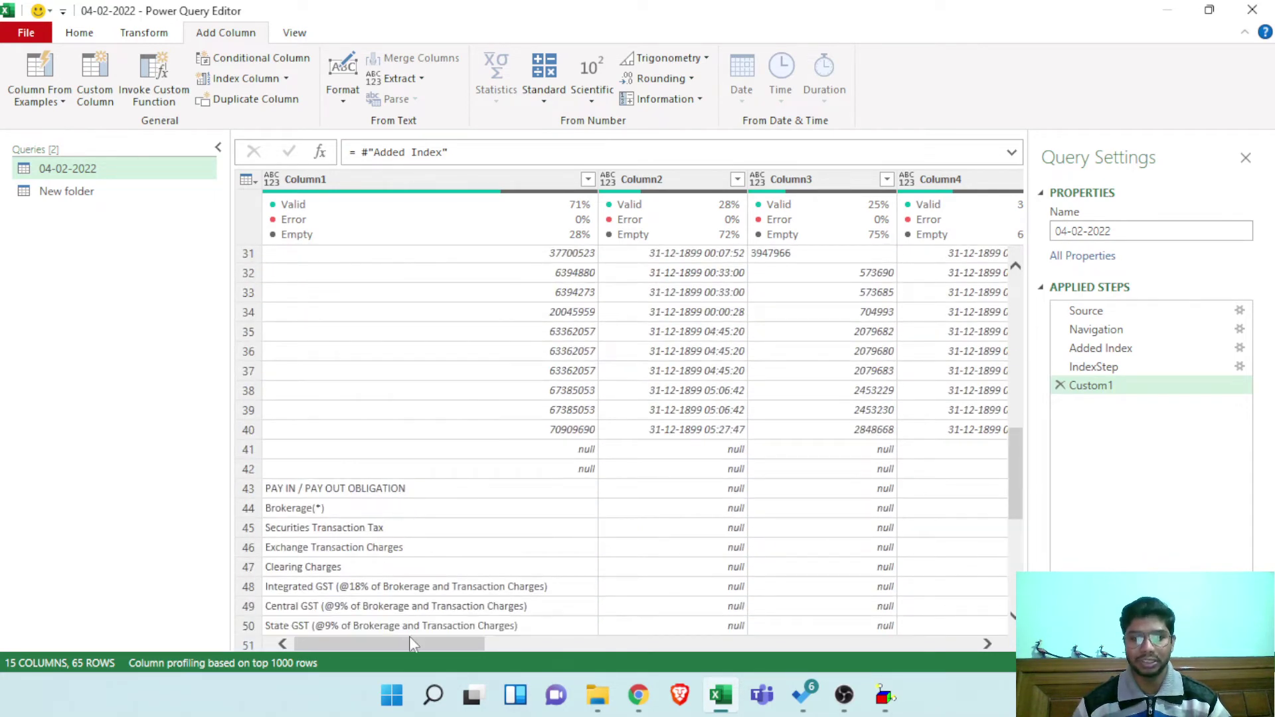
{"action": "left_click_drag", "start_coordinate": [409, 643], "coordinate": [940, 656]}
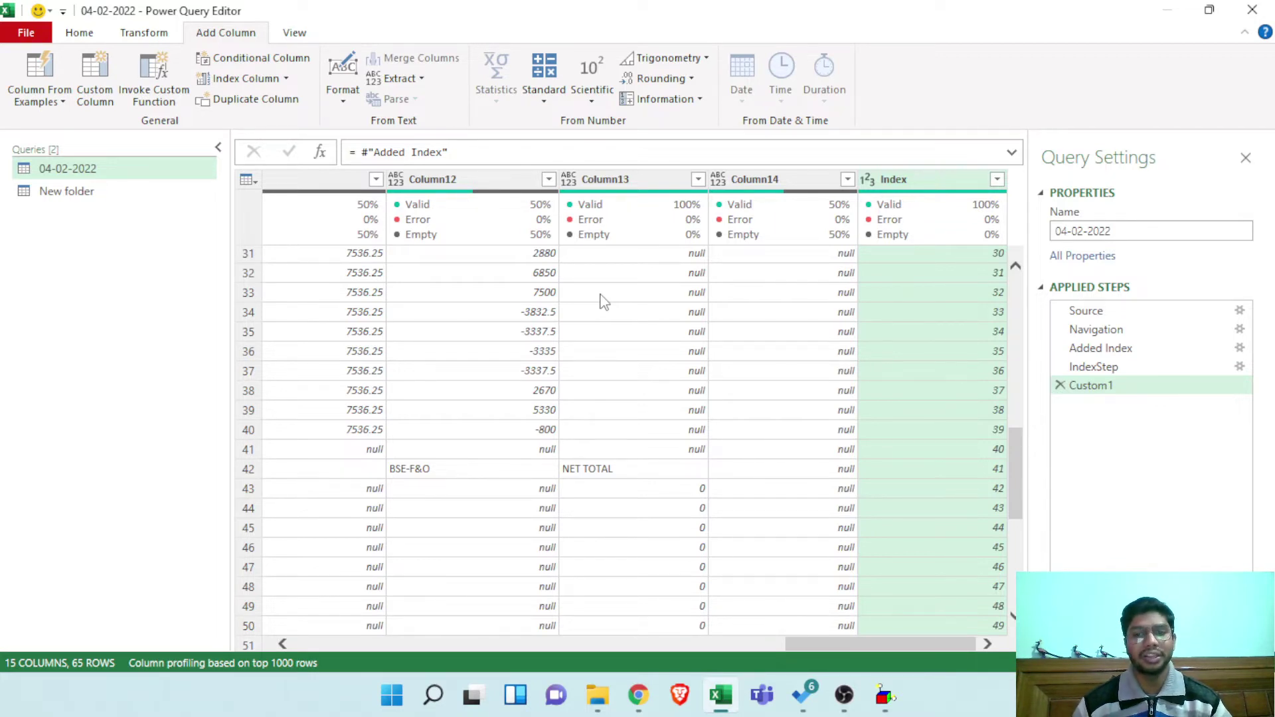
{"action": "left_click", "coordinate": [136, 33]}
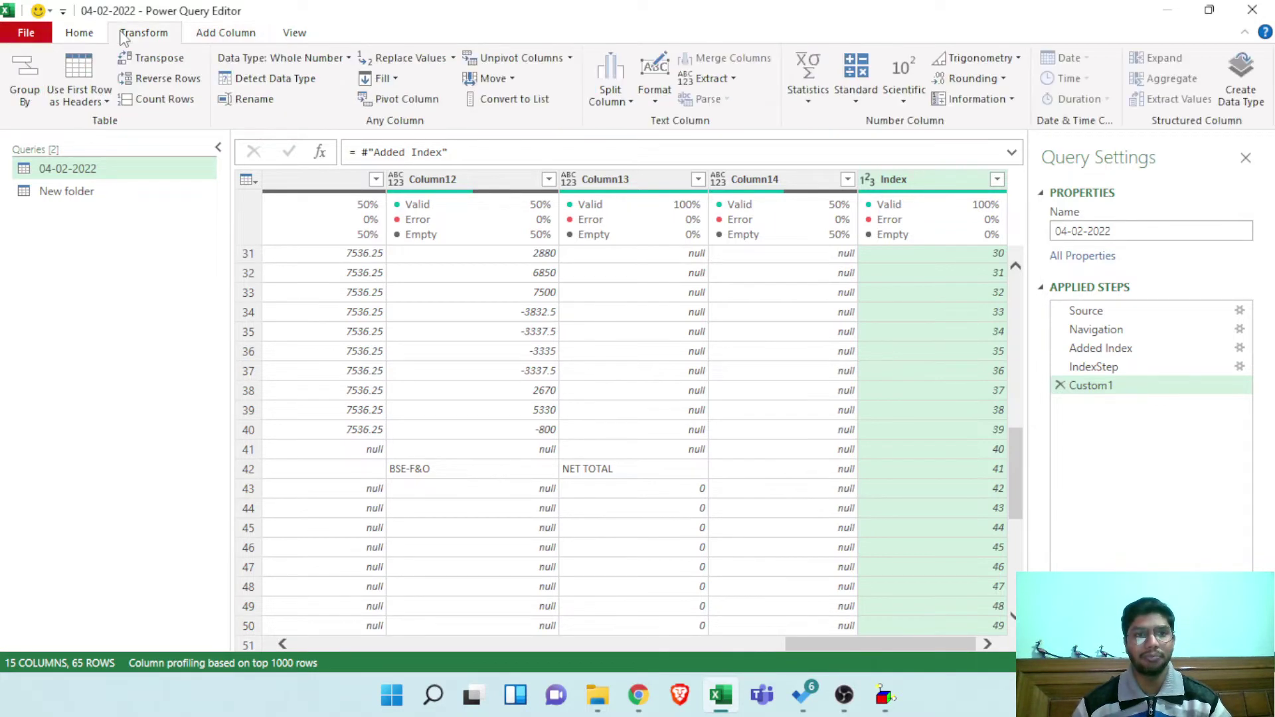
{"action": "left_click", "coordinate": [79, 33]}
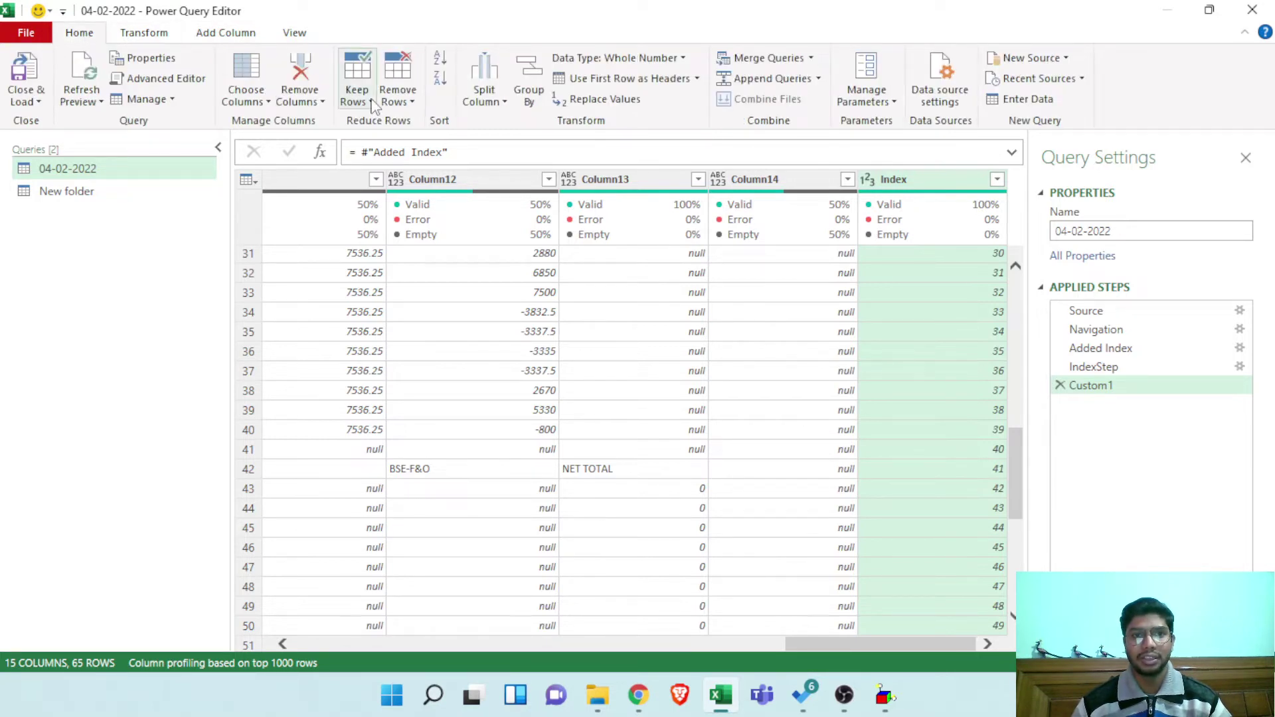
{"action": "left_click", "coordinate": [370, 101]}
{"action": "left_click", "coordinate": [407, 122]}
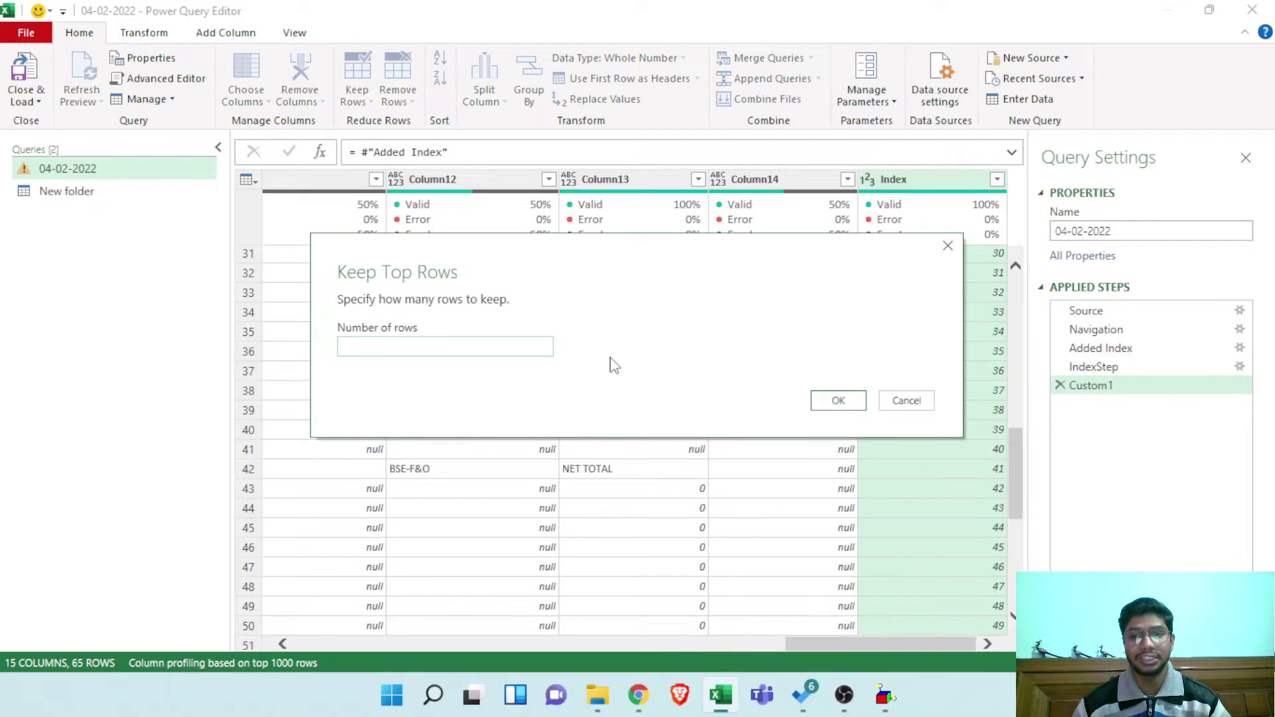
{"action": "type", "text": "42"}
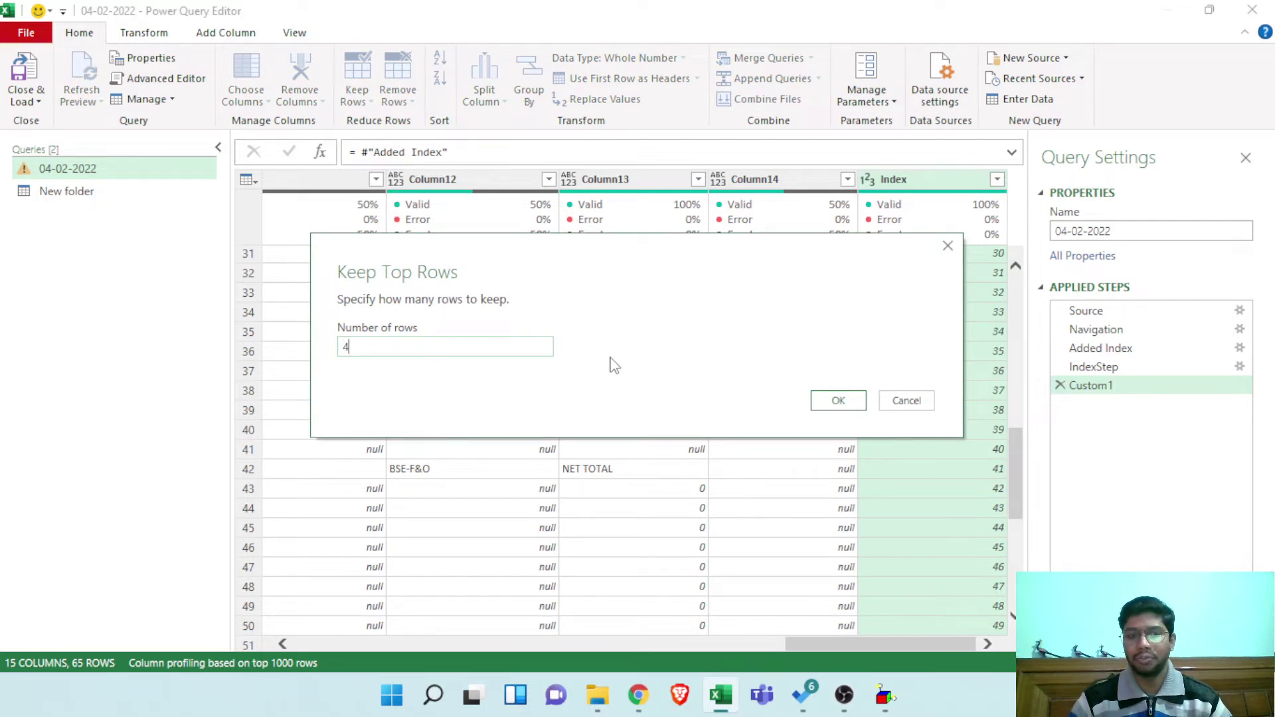
{"action": "left_click", "coordinate": [836, 402]}
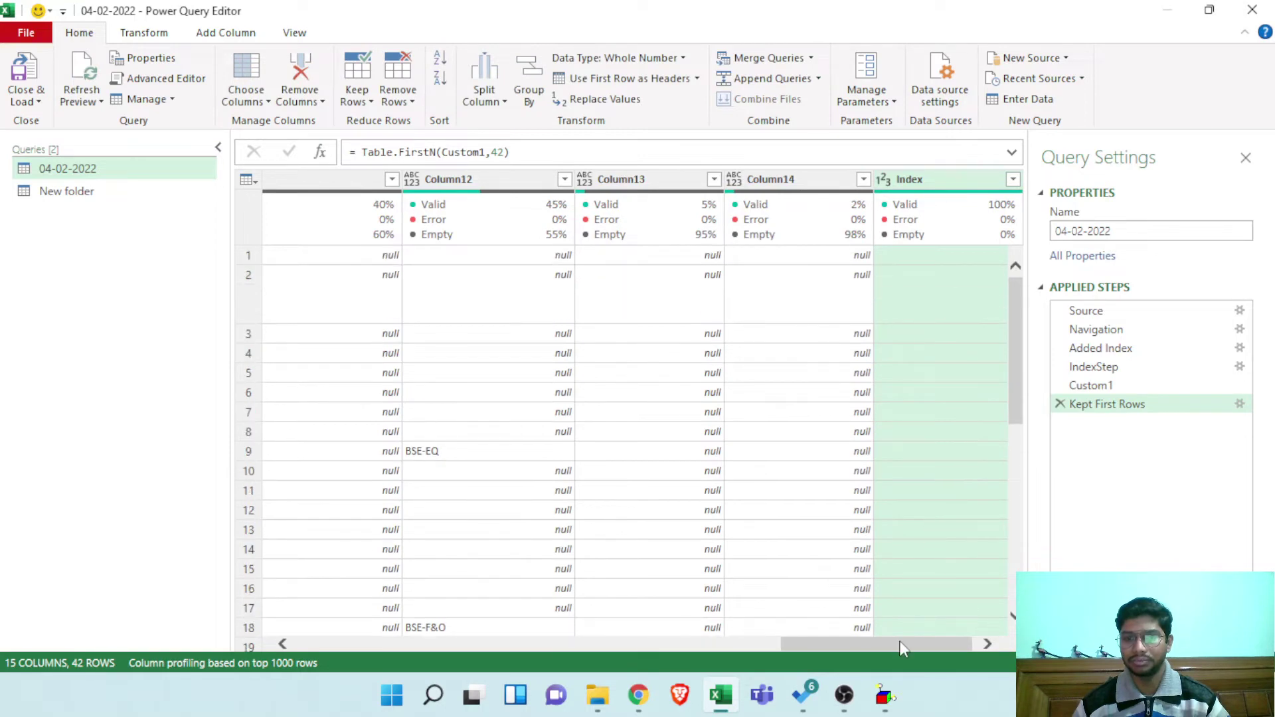
Replace the fixed row count in the Kept First Rows formula with IndexStep[Index]{1}
{"action": "left_click_drag", "start_coordinate": [899, 640], "coordinate": [933, 638]}
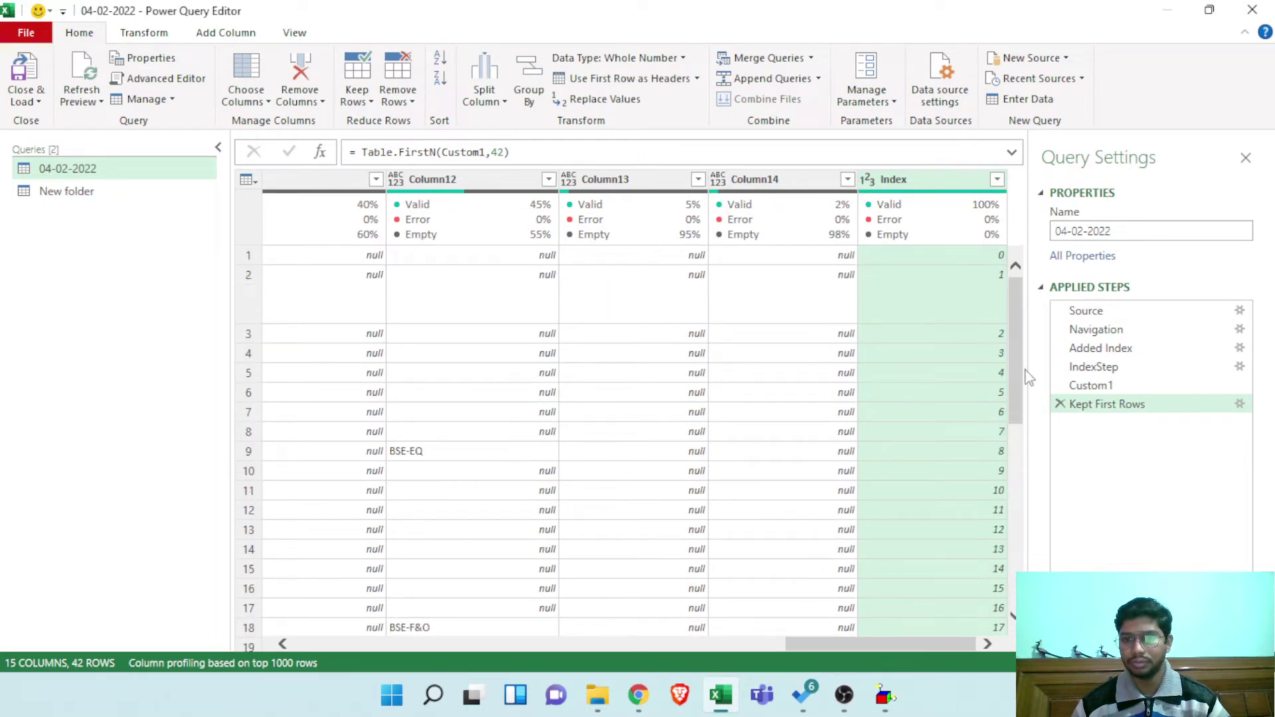
{"action": "scroll", "coordinate": [1023, 372], "scroll_direction": "down", "scroll_amount": 7}
{"action": "left_click_drag", "start_coordinate": [948, 644], "coordinate": [312, 634]}
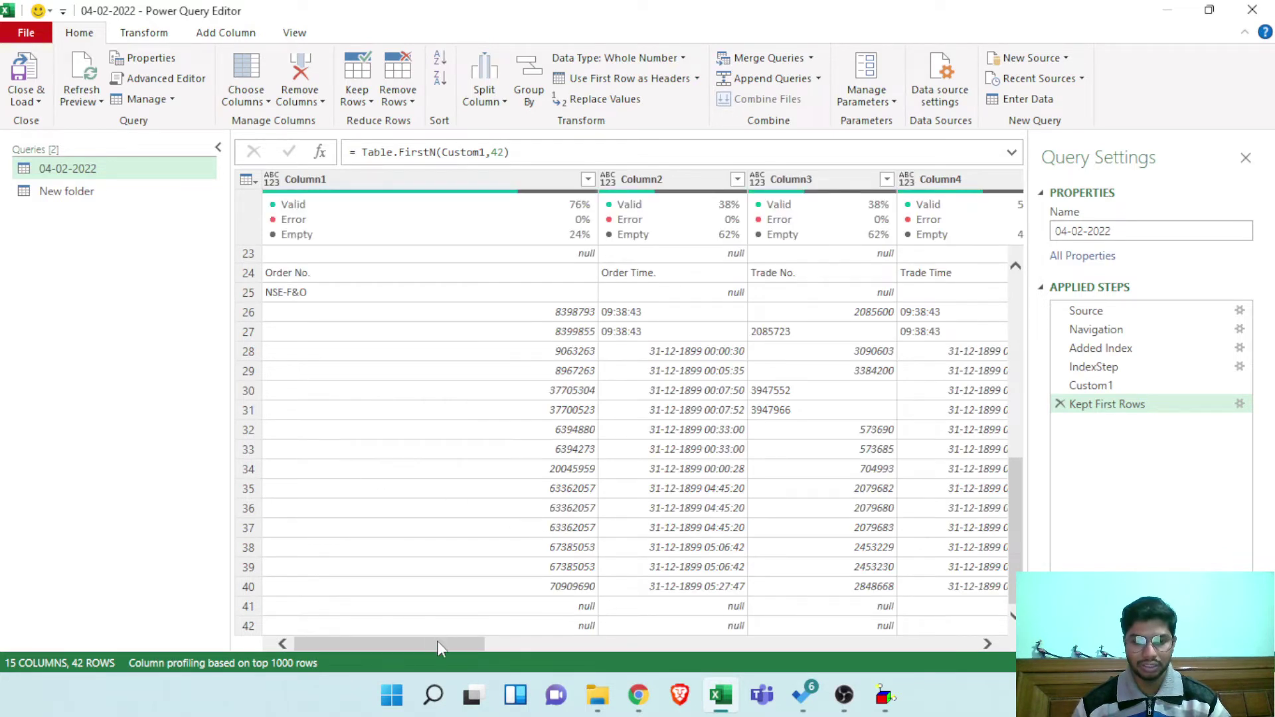
{"action": "left_click_drag", "start_coordinate": [437, 644], "coordinate": [973, 651]}
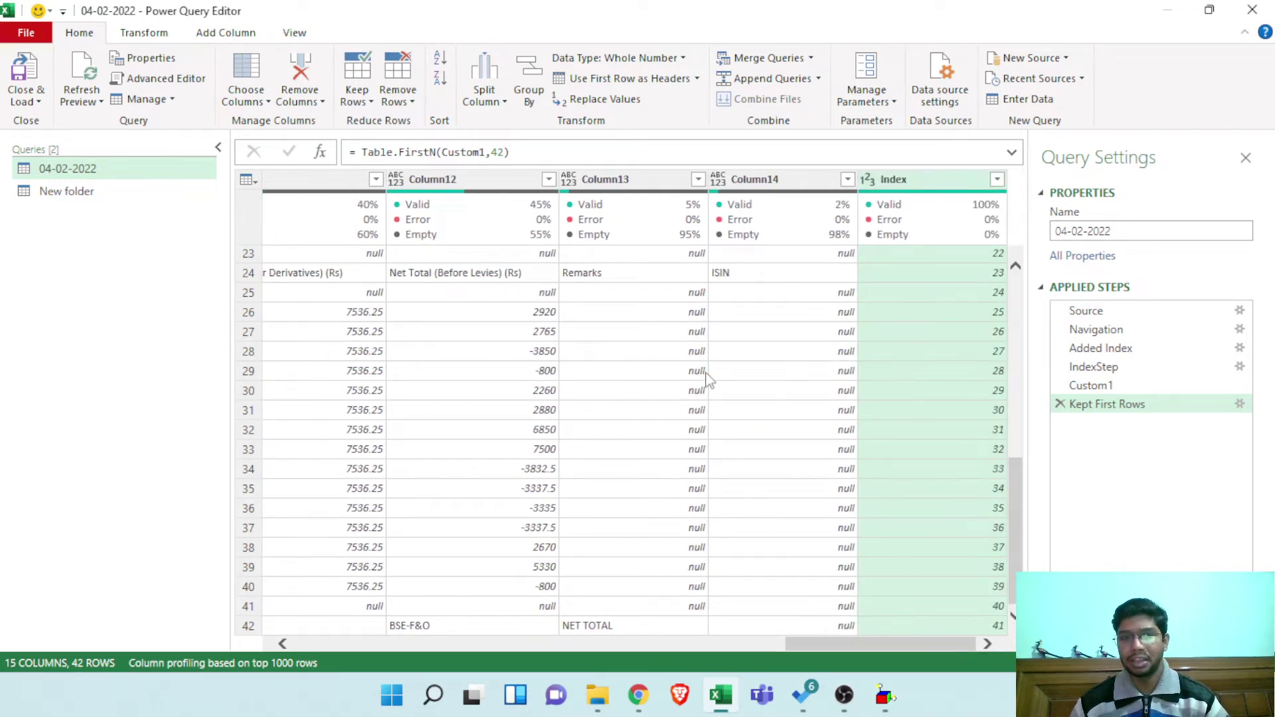
{"action": "double_click", "coordinate": [497, 153]}
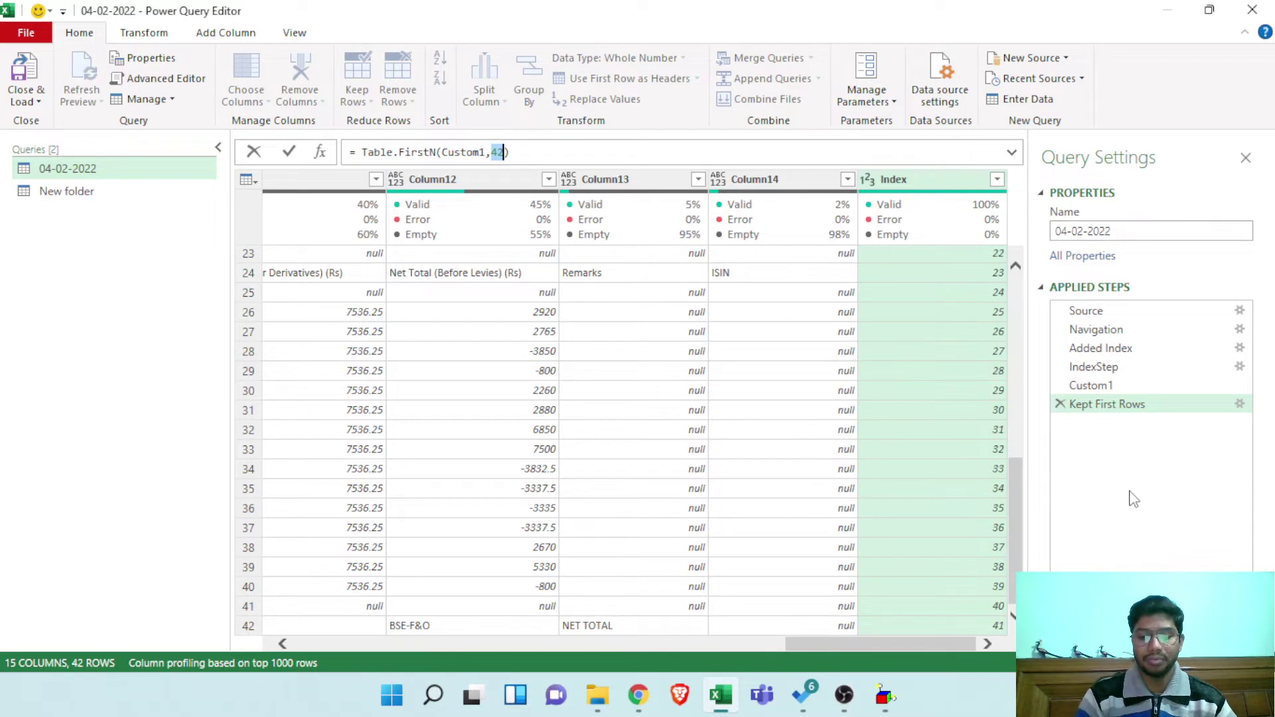
{"action": "type", "text": "IndexStep"}
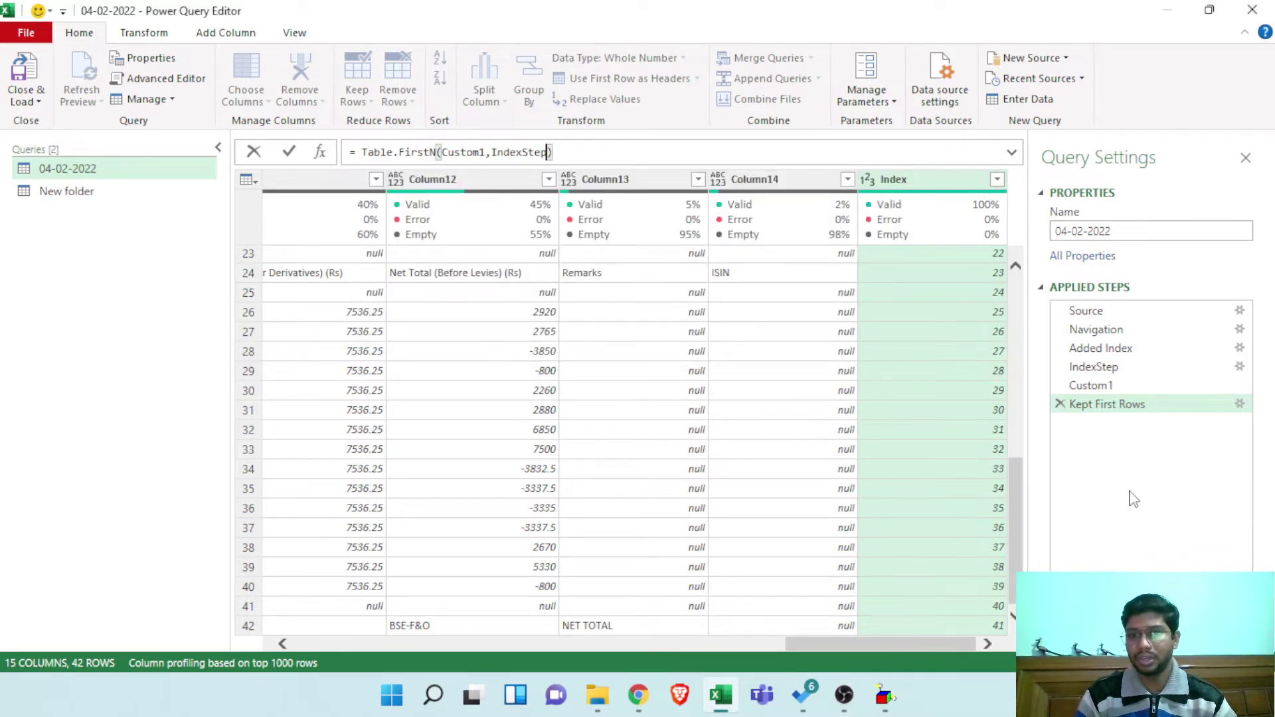
{"action": "type", "text": "[Inde"}
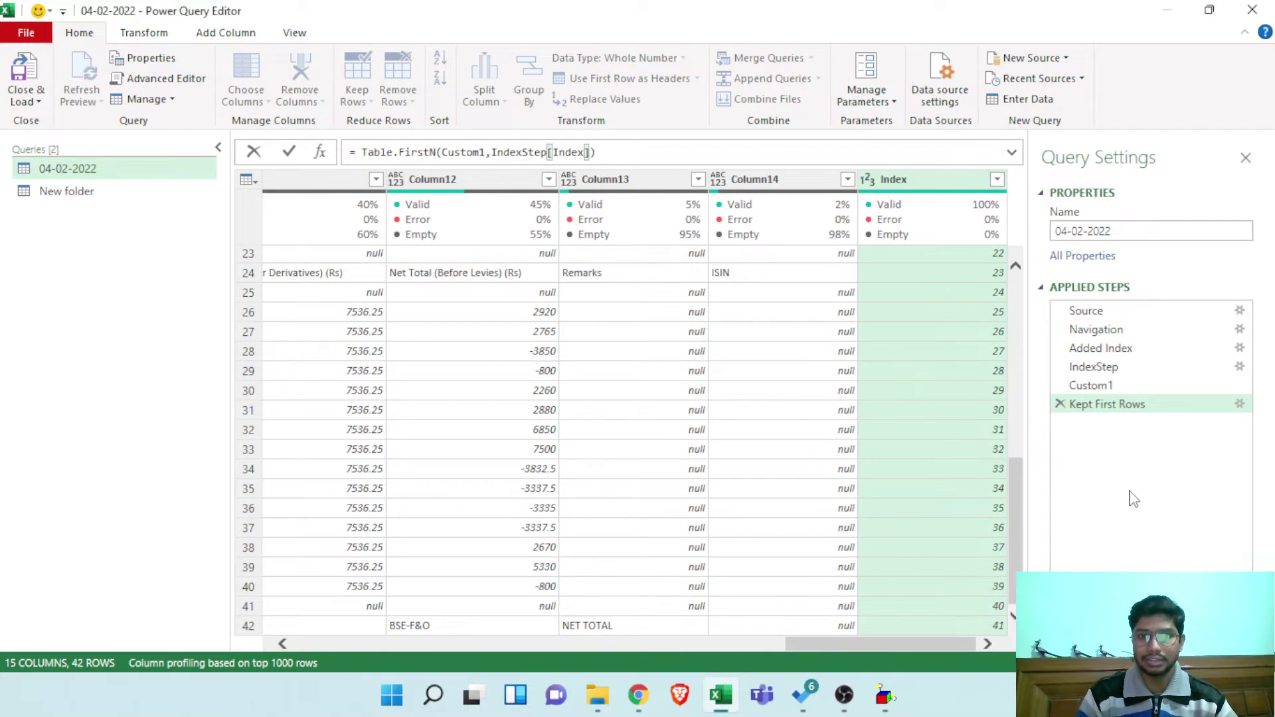
{"action": "type", "text": "x]"}
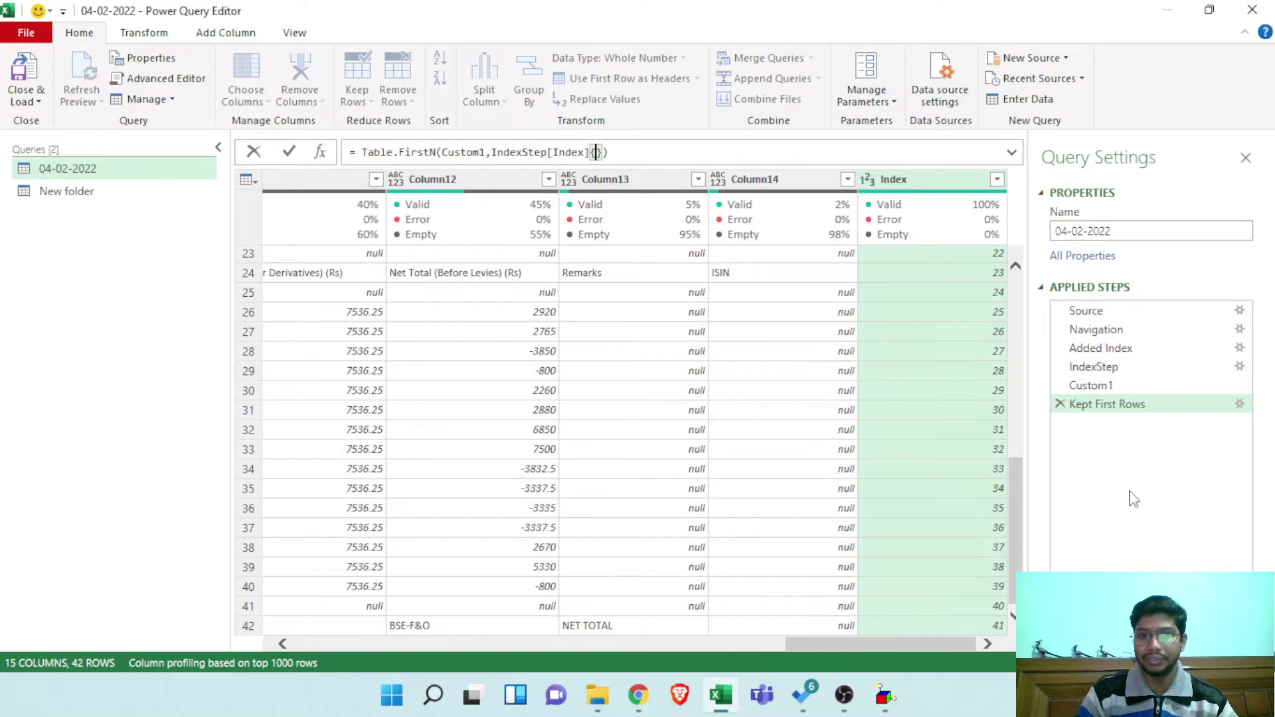
{"action": "type", "text": "{1"}
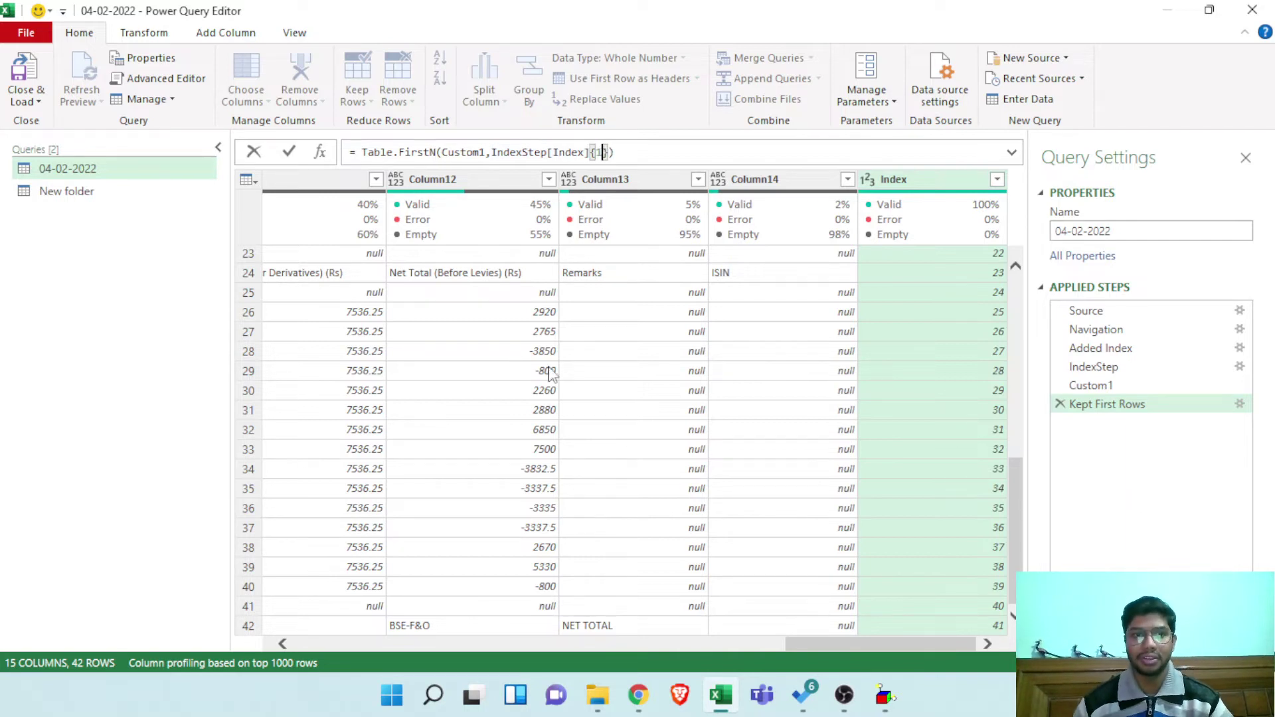
{"action": "left_click", "coordinate": [288, 151]}
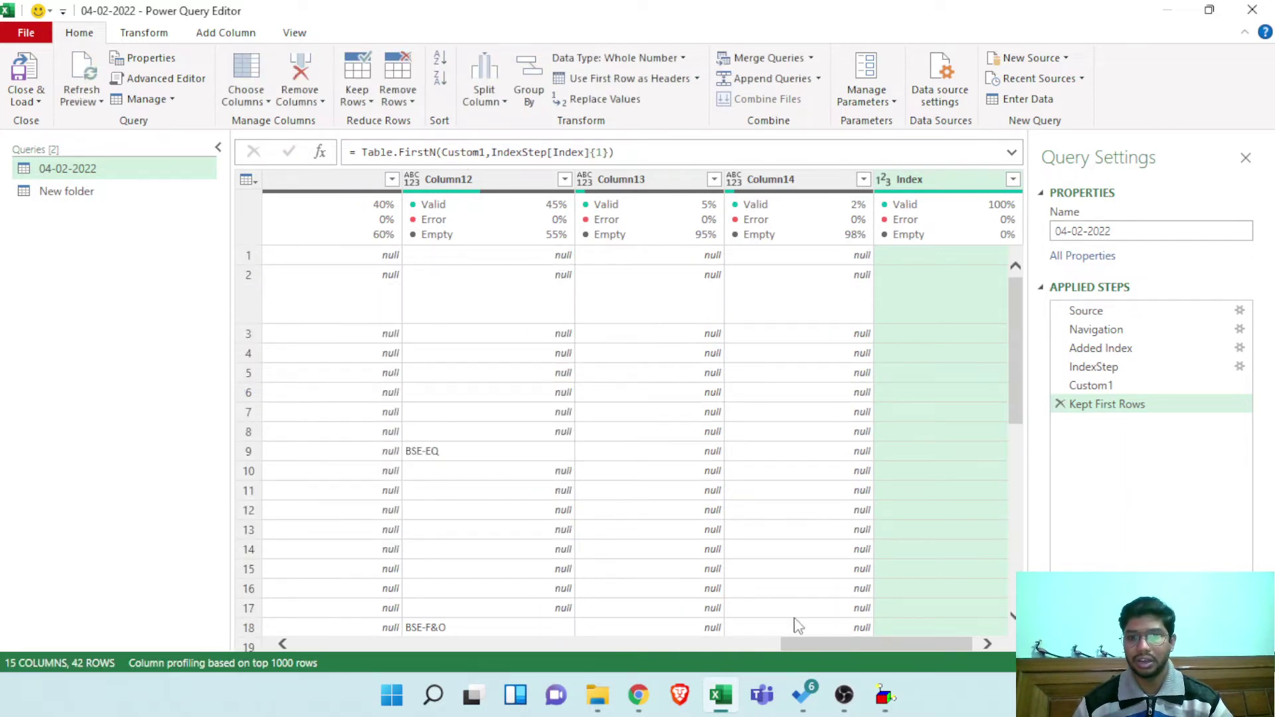
Check where the kept rows end and look up the Index value of the Order No. header row
{"action": "left_click_drag", "start_coordinate": [812, 644], "coordinate": [816, 644]}
{"action": "left_click_drag", "start_coordinate": [1011, 368], "coordinate": [1012, 544]}
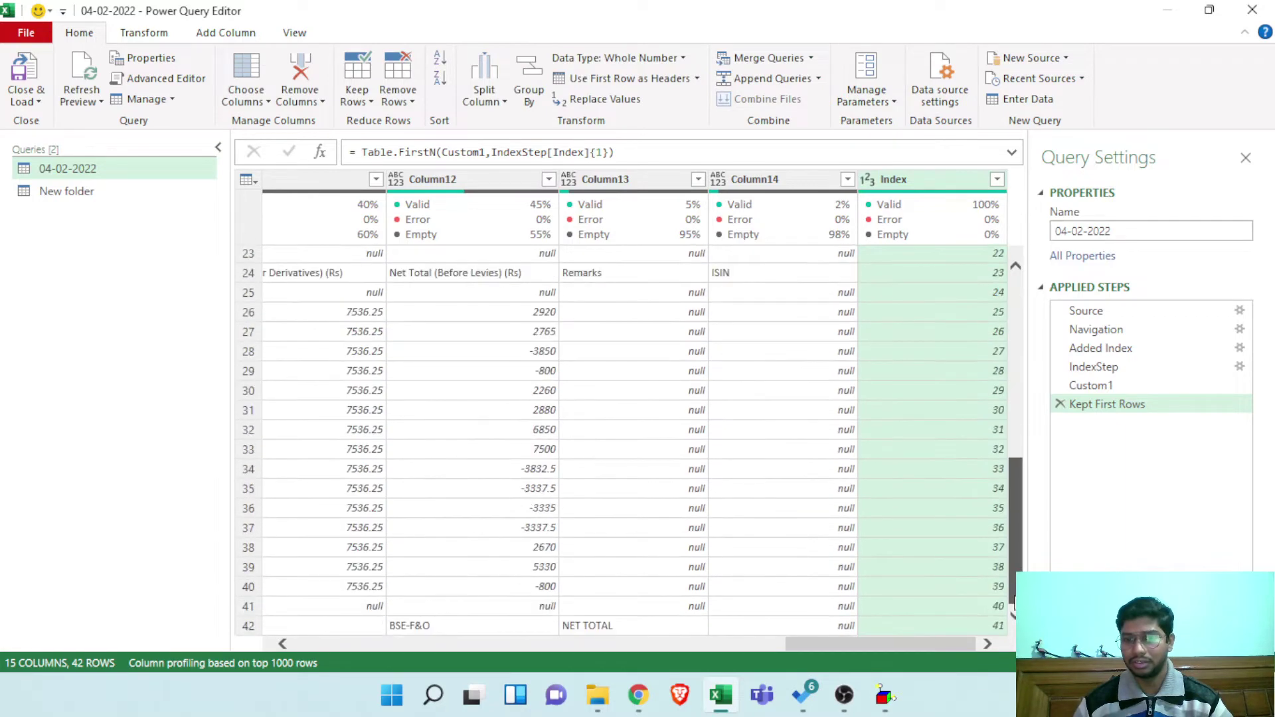
{"action": "left_click_drag", "start_coordinate": [970, 645], "coordinate": [475, 654]}
{"action": "left_click_drag", "start_coordinate": [392, 644], "coordinate": [883, 644]}
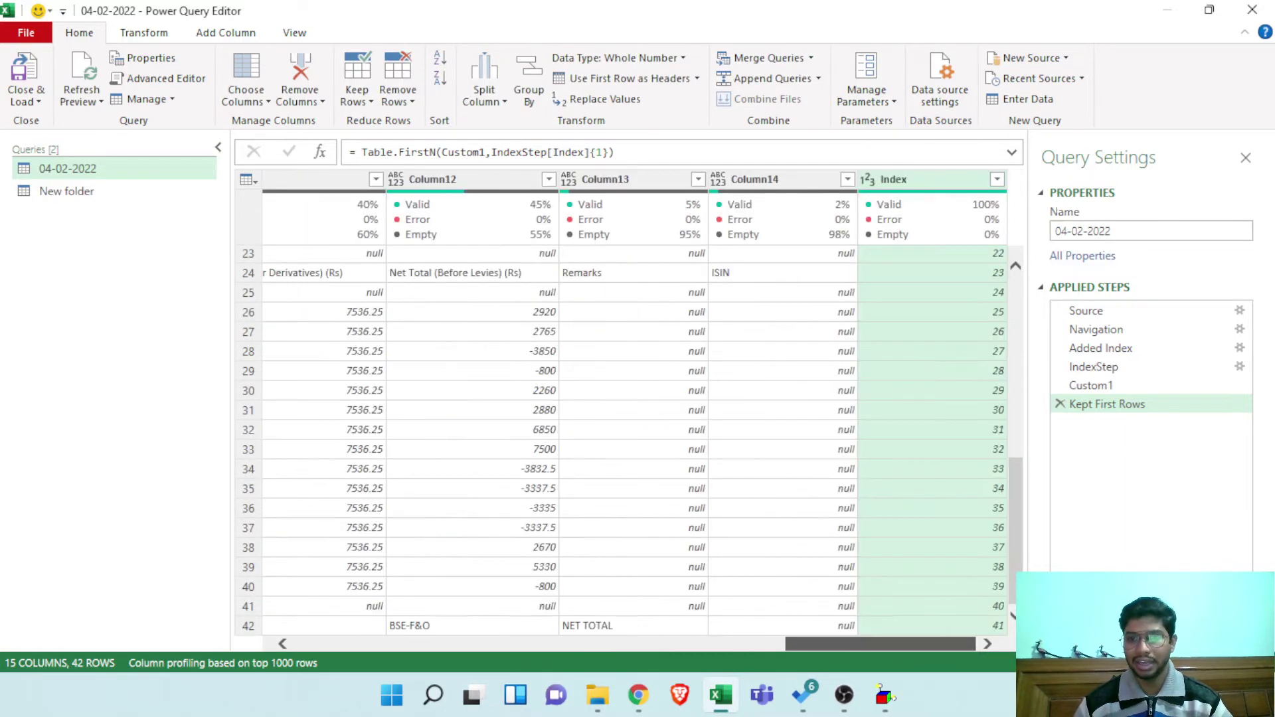
{"action": "left_click_drag", "start_coordinate": [1012, 531], "coordinate": [1023, 352]}
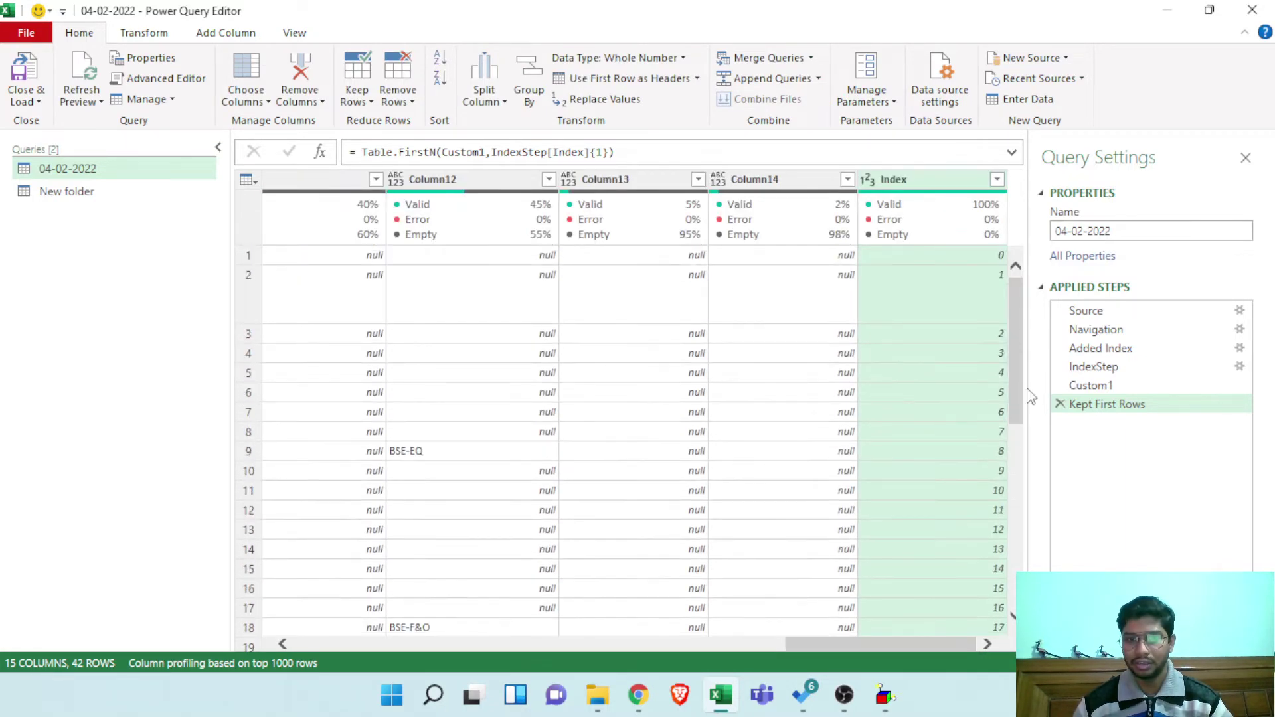
{"action": "left_click_drag", "start_coordinate": [924, 643], "coordinate": [381, 637]}
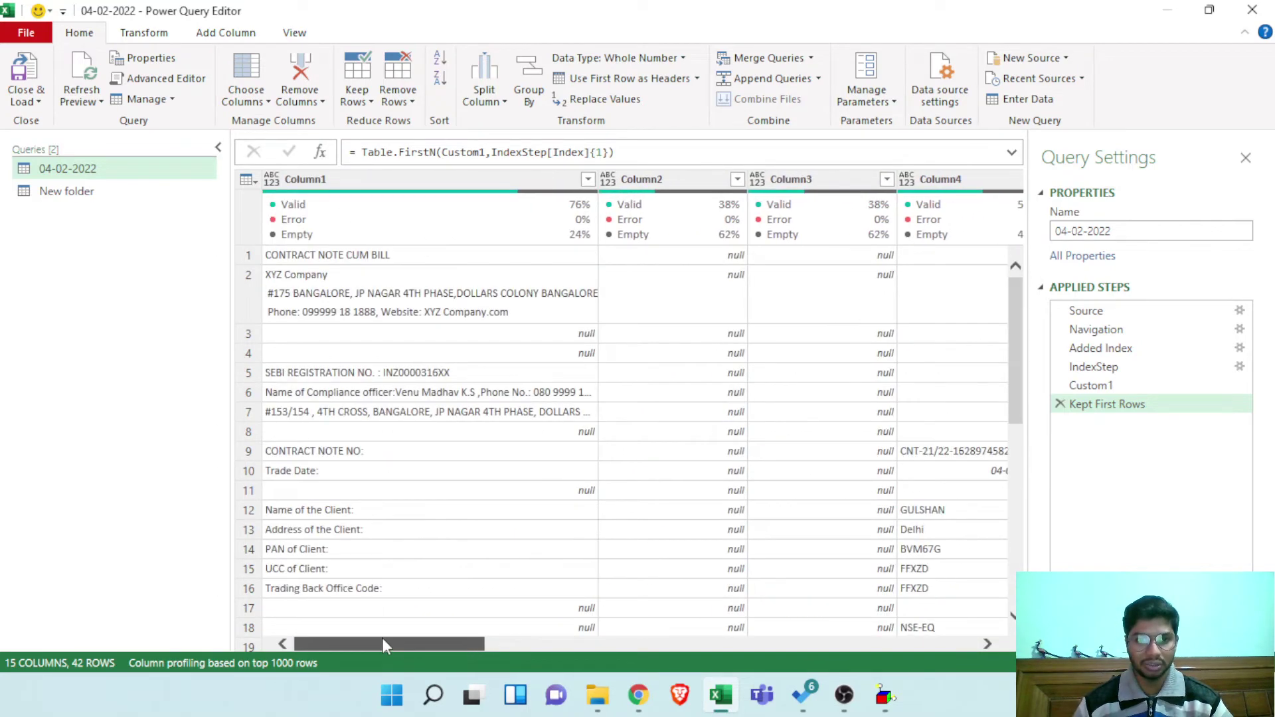
{"action": "scroll", "coordinate": [329, 429], "scroll_direction": "down", "scroll_amount": 4}
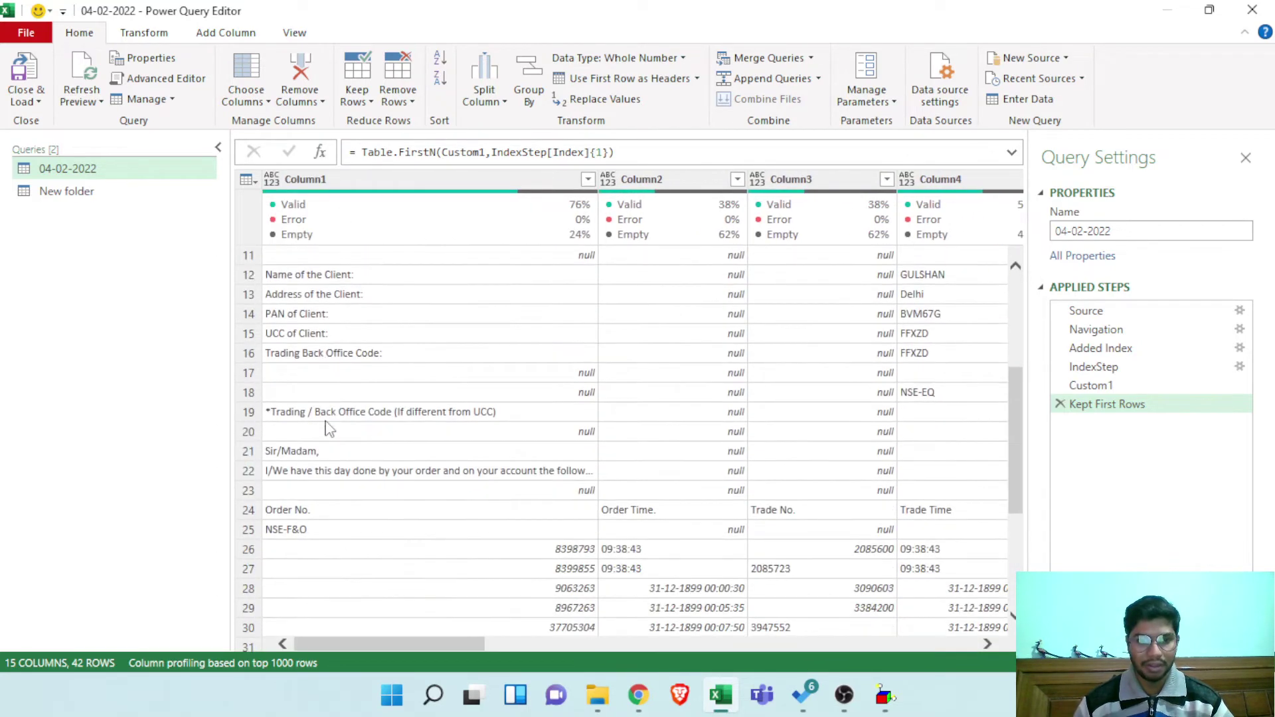
{"action": "left_click_drag", "start_coordinate": [435, 640], "coordinate": [962, 648]}
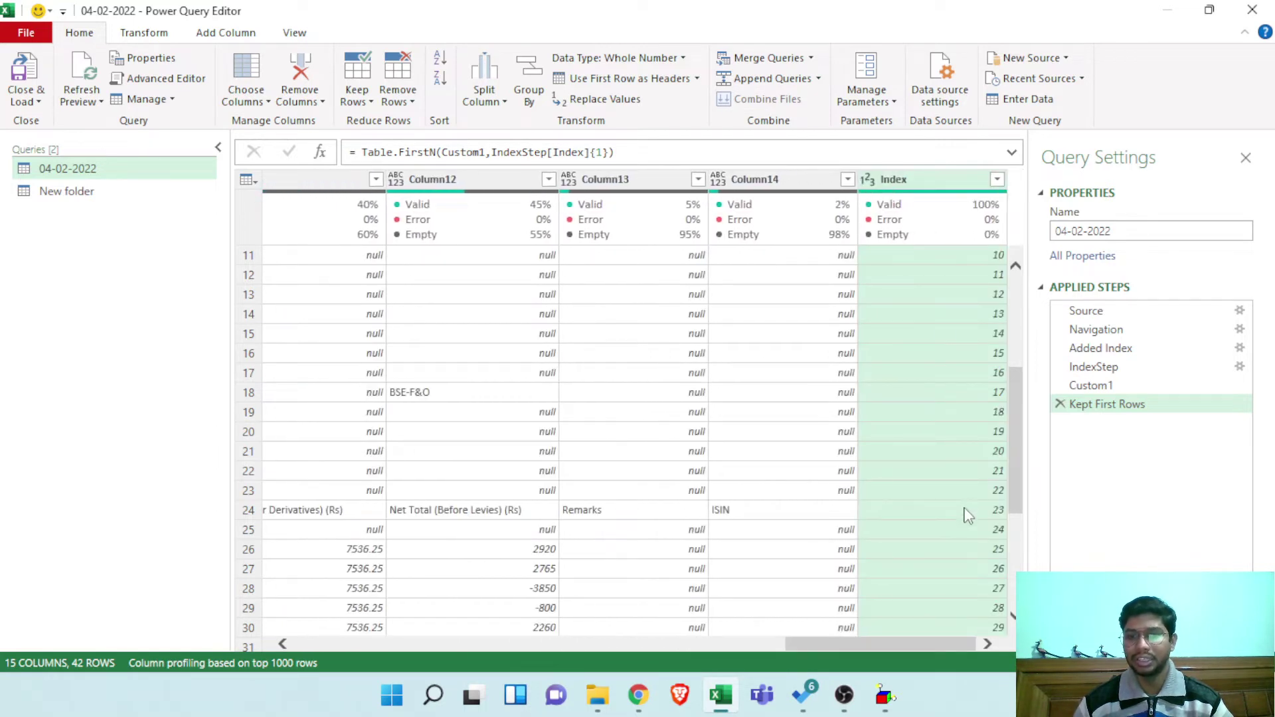
Remove the top 22 rows from the kept rows of the 04-02-2022 query
{"action": "left_click", "coordinate": [997, 179]}
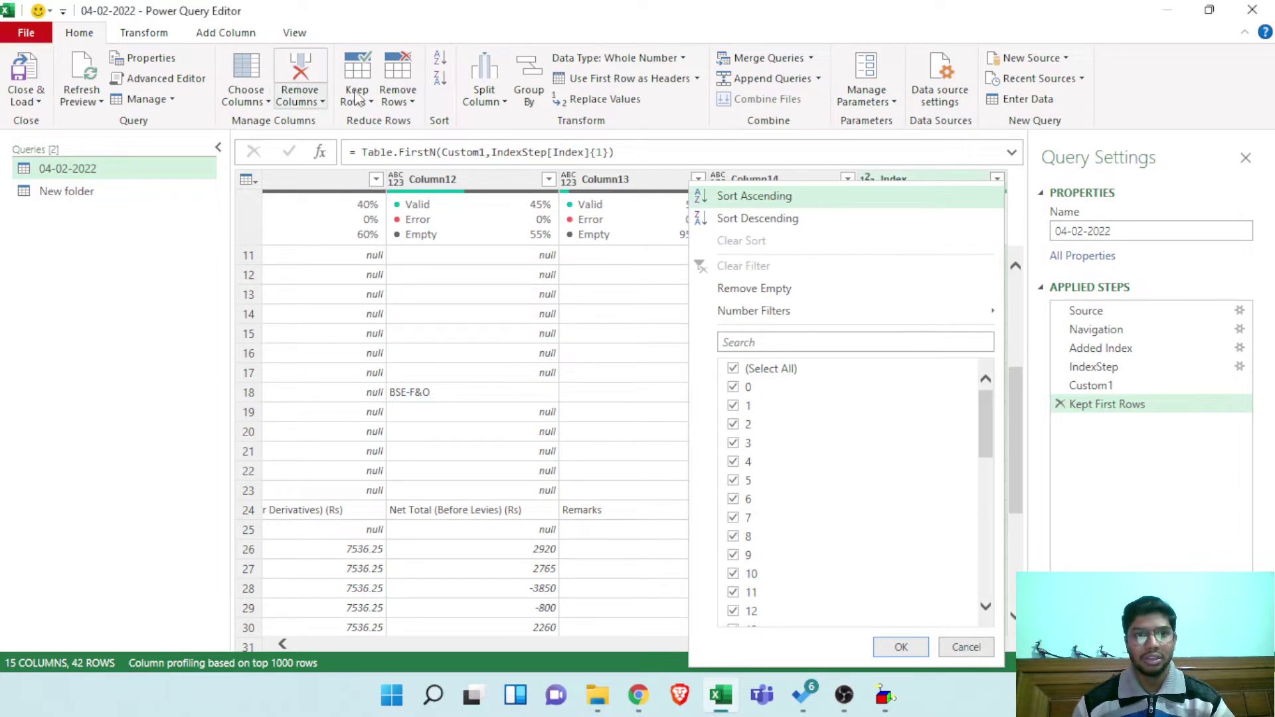
{"action": "left_click", "coordinate": [397, 96]}
{"action": "left_click", "coordinate": [422, 123]}
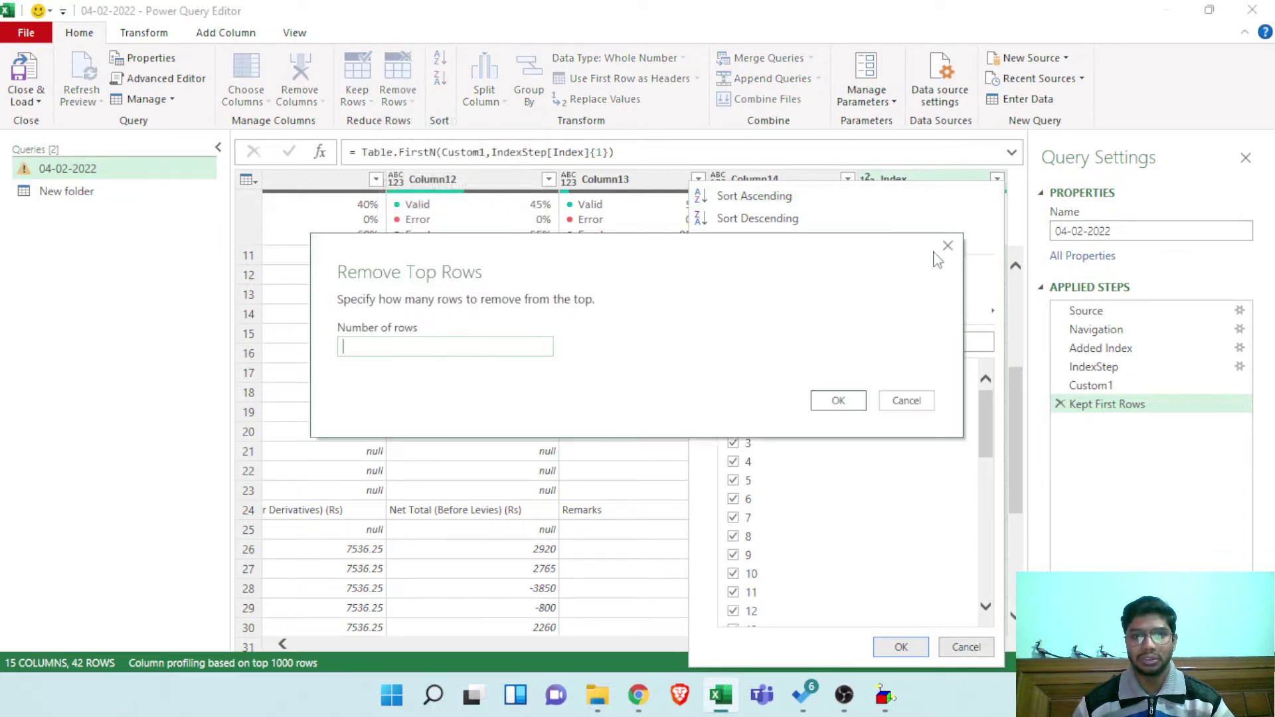
{"action": "left_click", "coordinate": [838, 400]}
{"action": "left_click_drag", "start_coordinate": [847, 648], "coordinate": [383, 609]}
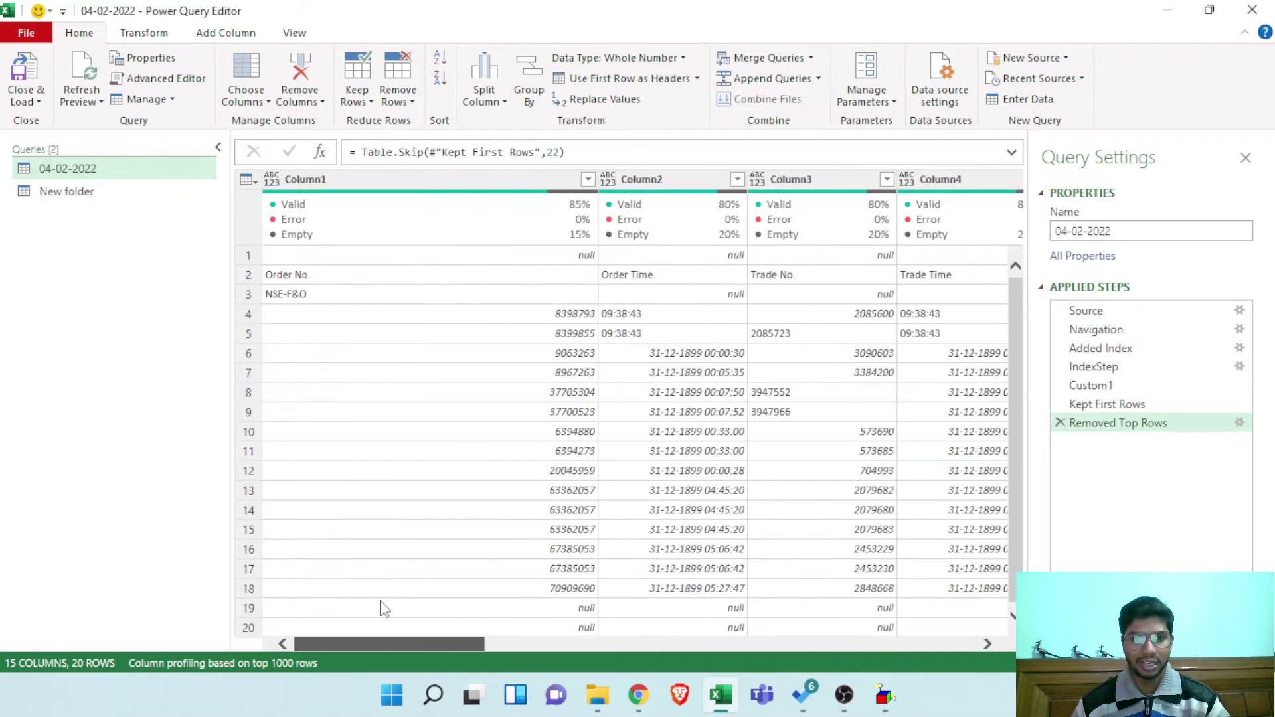
Set the row count in the Removed Top Rows formula to 23 so the table starts at the Order No. header row
{"action": "left_click_drag", "start_coordinate": [432, 643], "coordinate": [967, 634]}
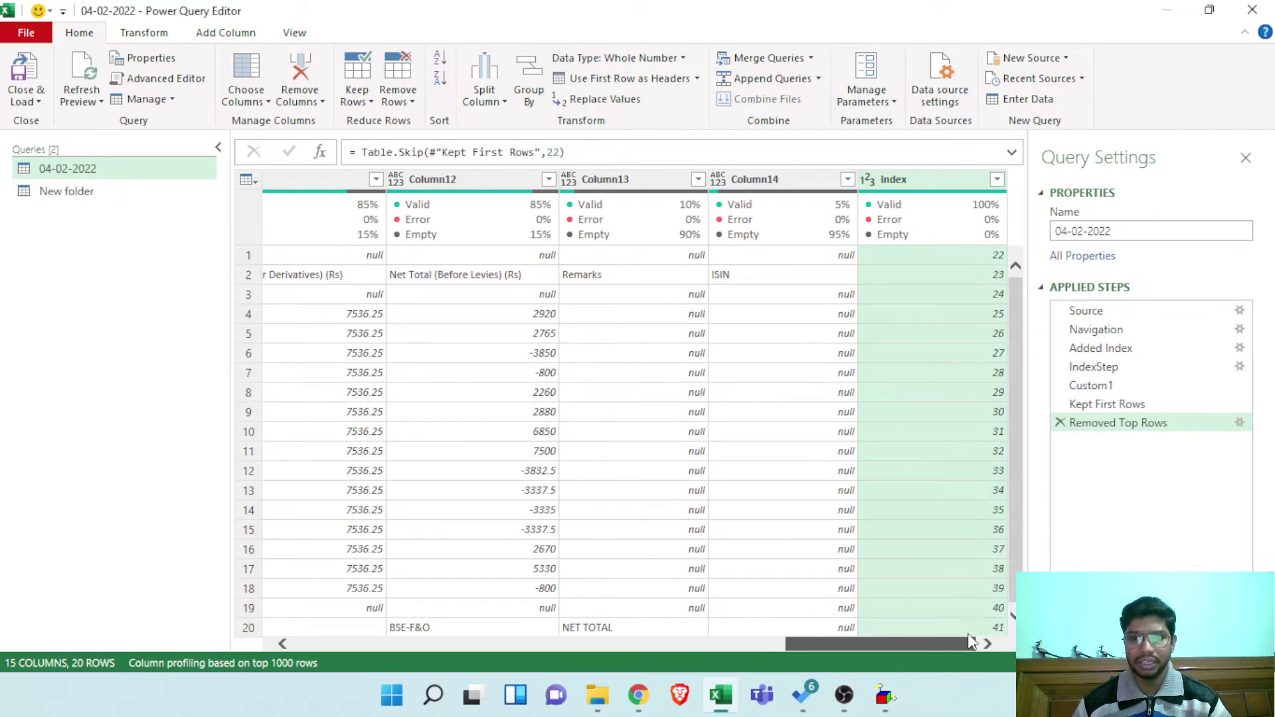
{"action": "left_click_drag", "start_coordinate": [967, 634], "coordinate": [345, 633]}
{"action": "left_click_drag", "start_coordinate": [462, 634], "coordinate": [953, 637]}
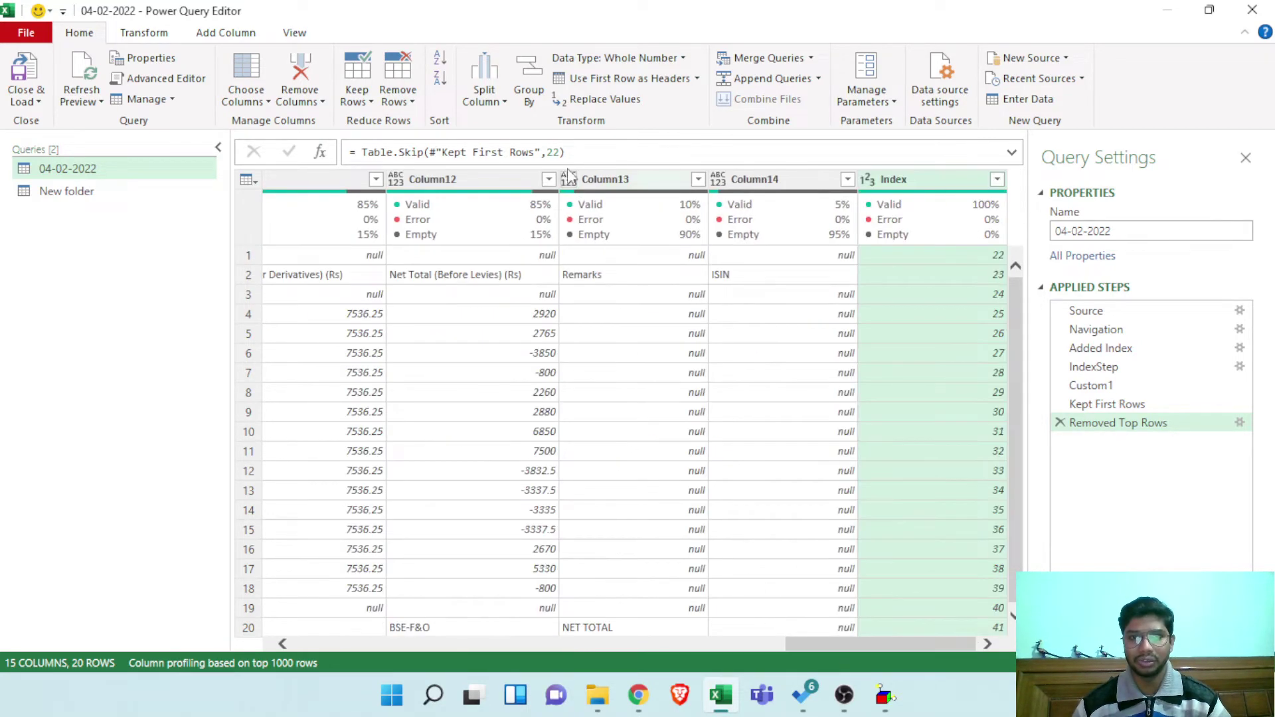
{"action": "left_click", "coordinate": [551, 153]}
{"action": "double_click", "coordinate": [551, 153]}
{"action": "type", "text": "23"}
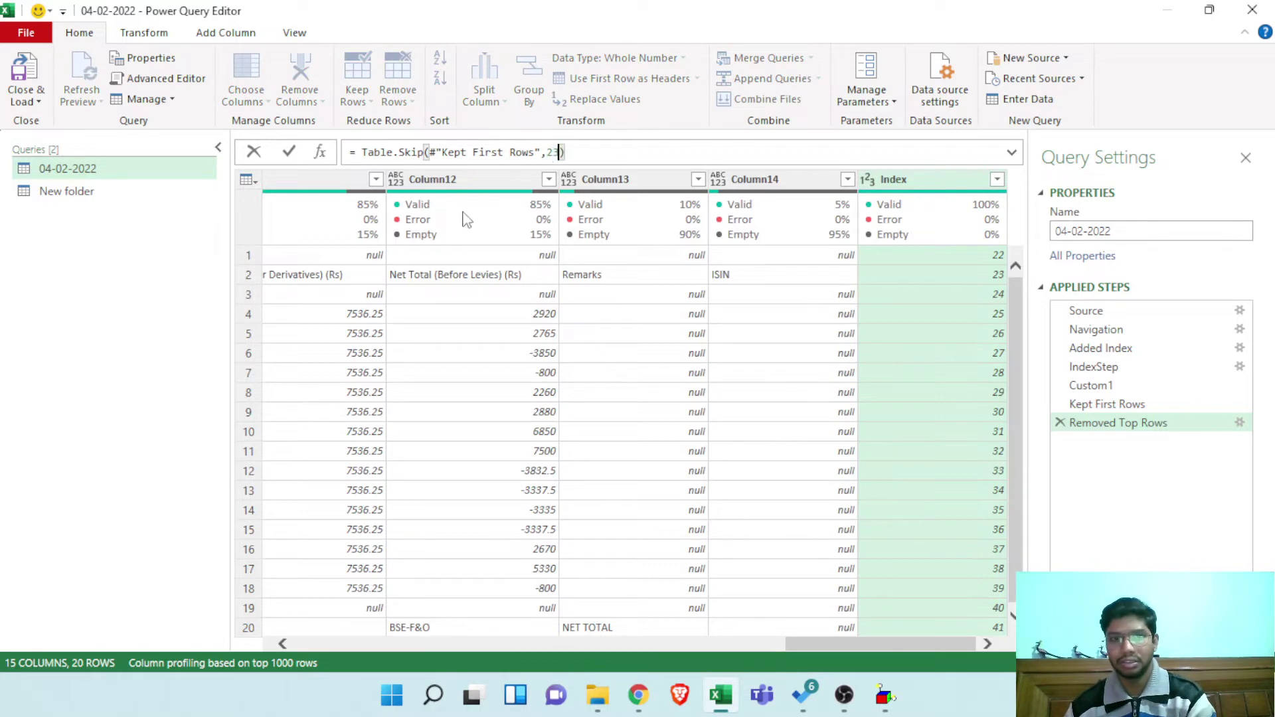
{"action": "left_click", "coordinate": [290, 152]}
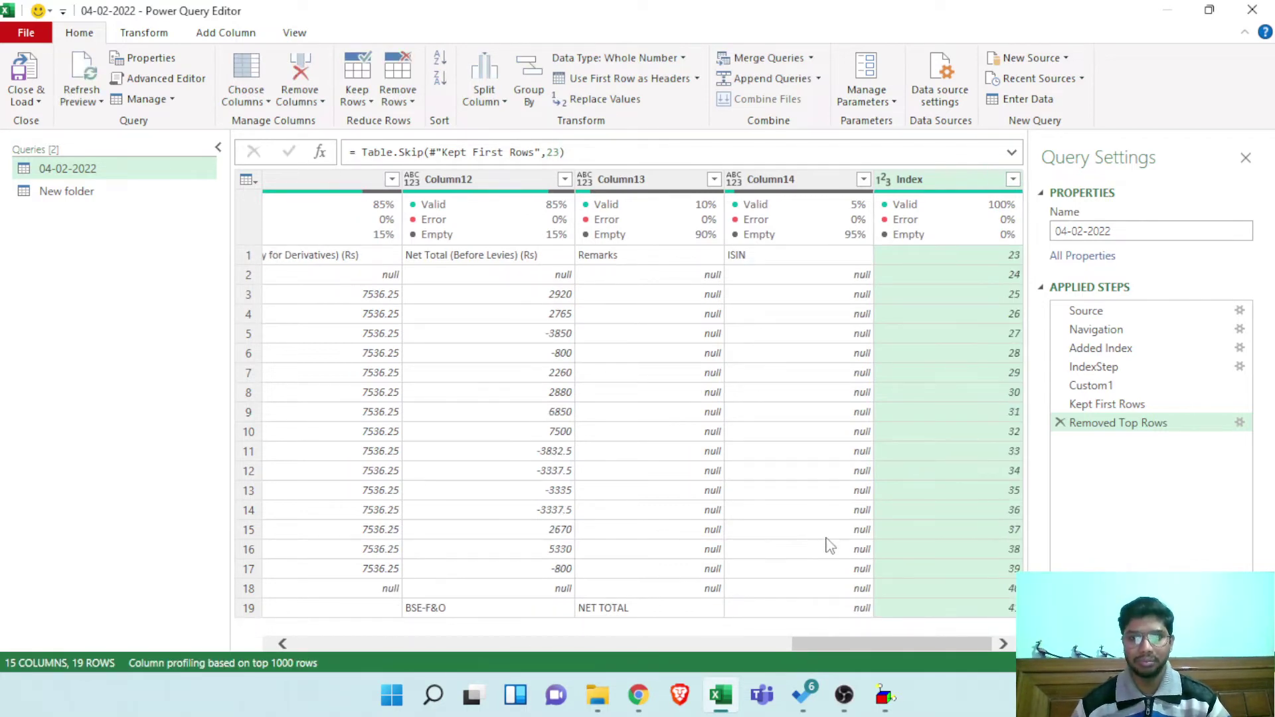
Replace the fixed row count in the Removed Top Rows formula with IndexStep[Index]{0}
{"action": "left_click_drag", "start_coordinate": [800, 642], "coordinate": [982, 647]}
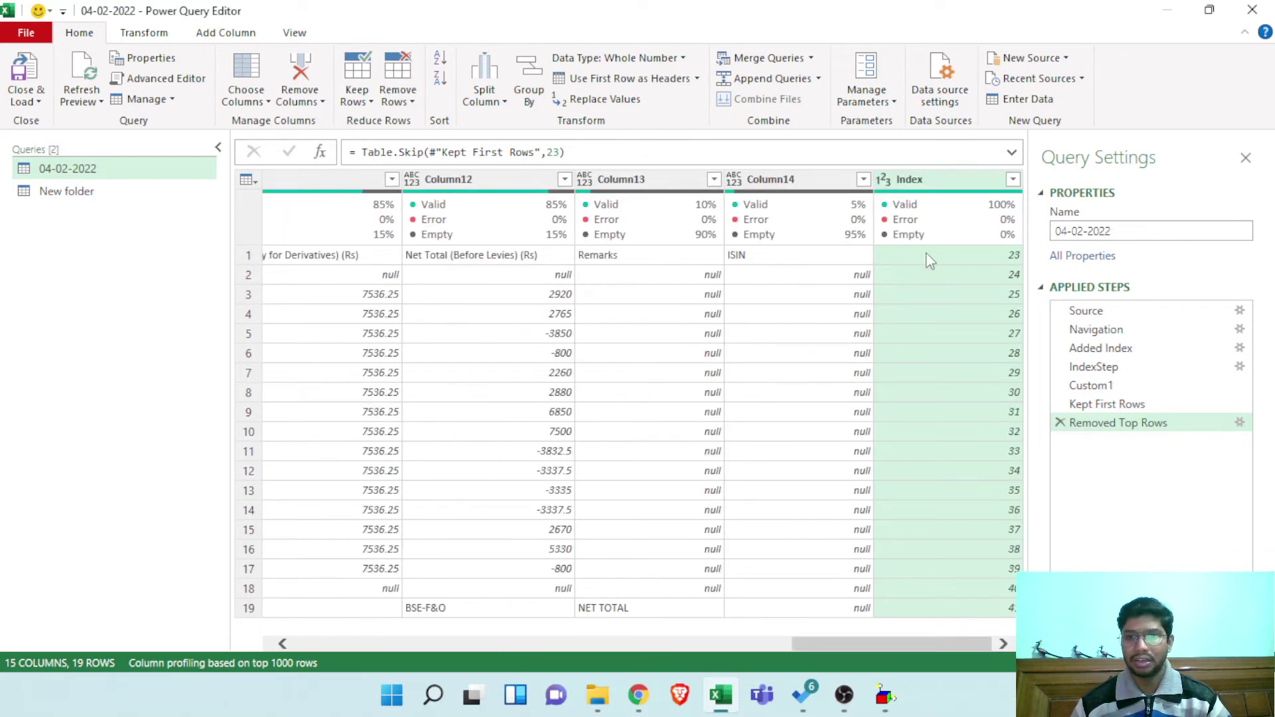
{"action": "double_click", "coordinate": [552, 153]}
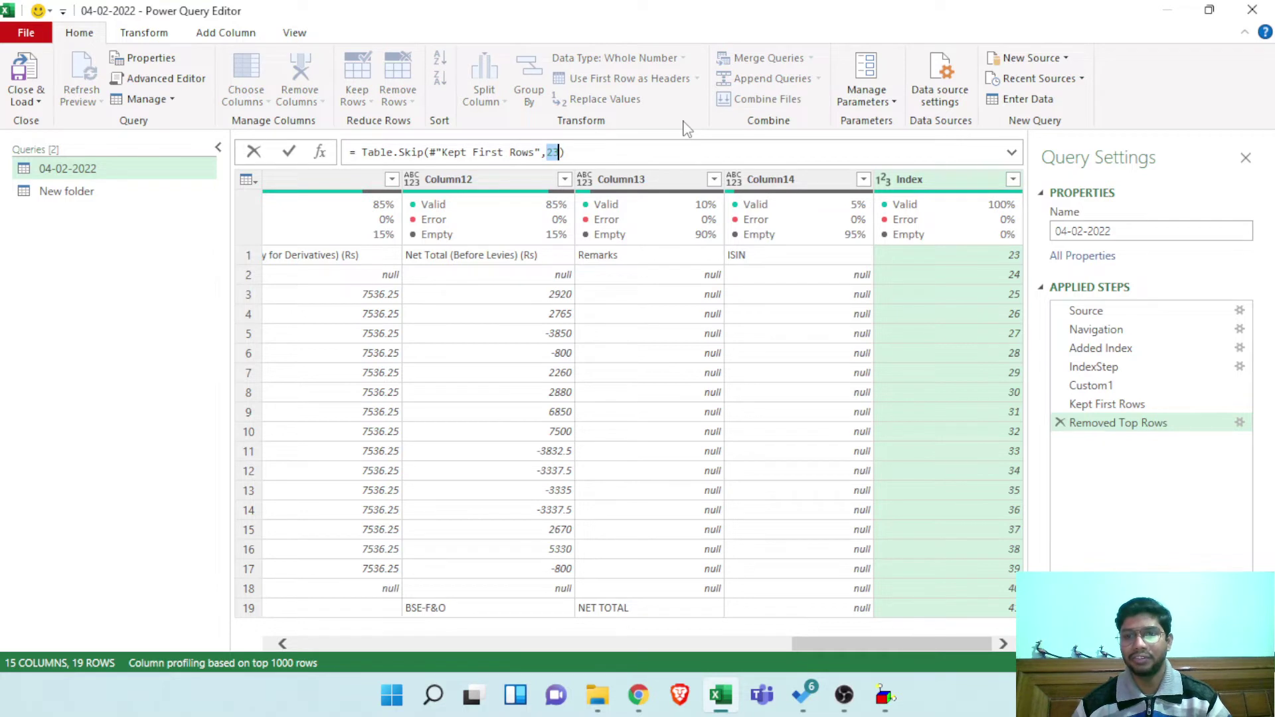
{"action": "type", "text": "IndexStep"}
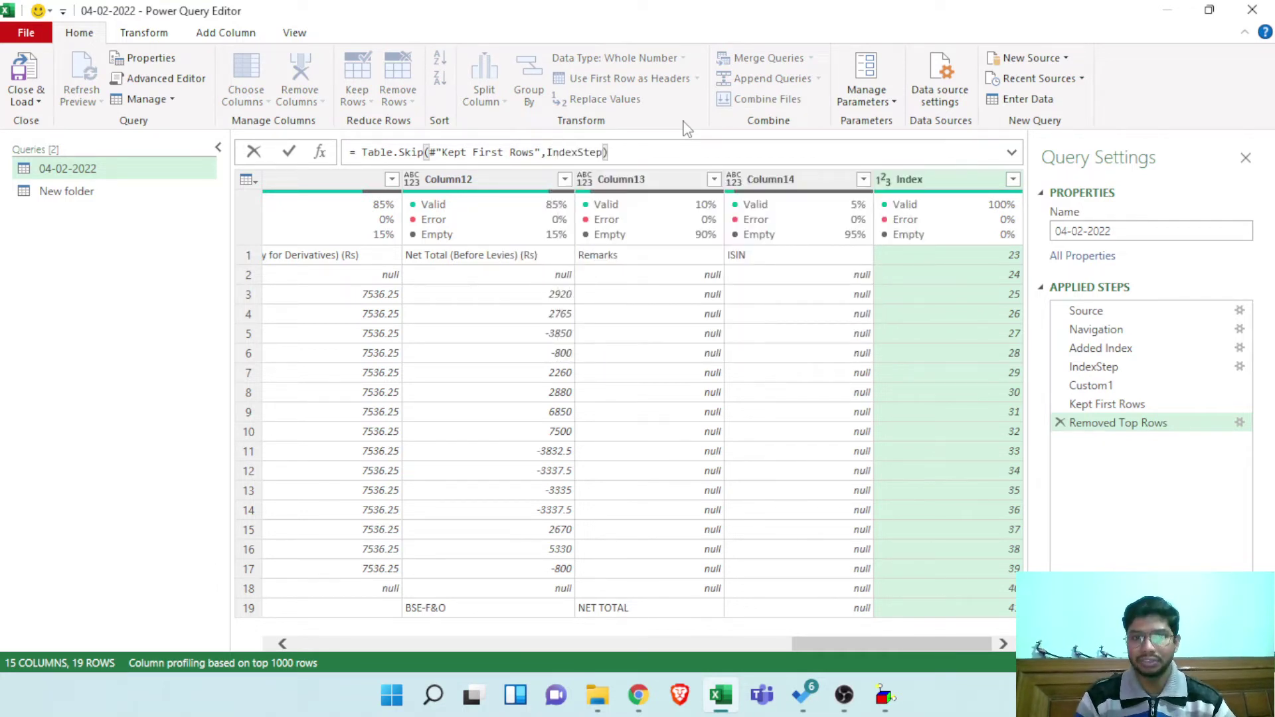
{"action": "type", "text": "["}
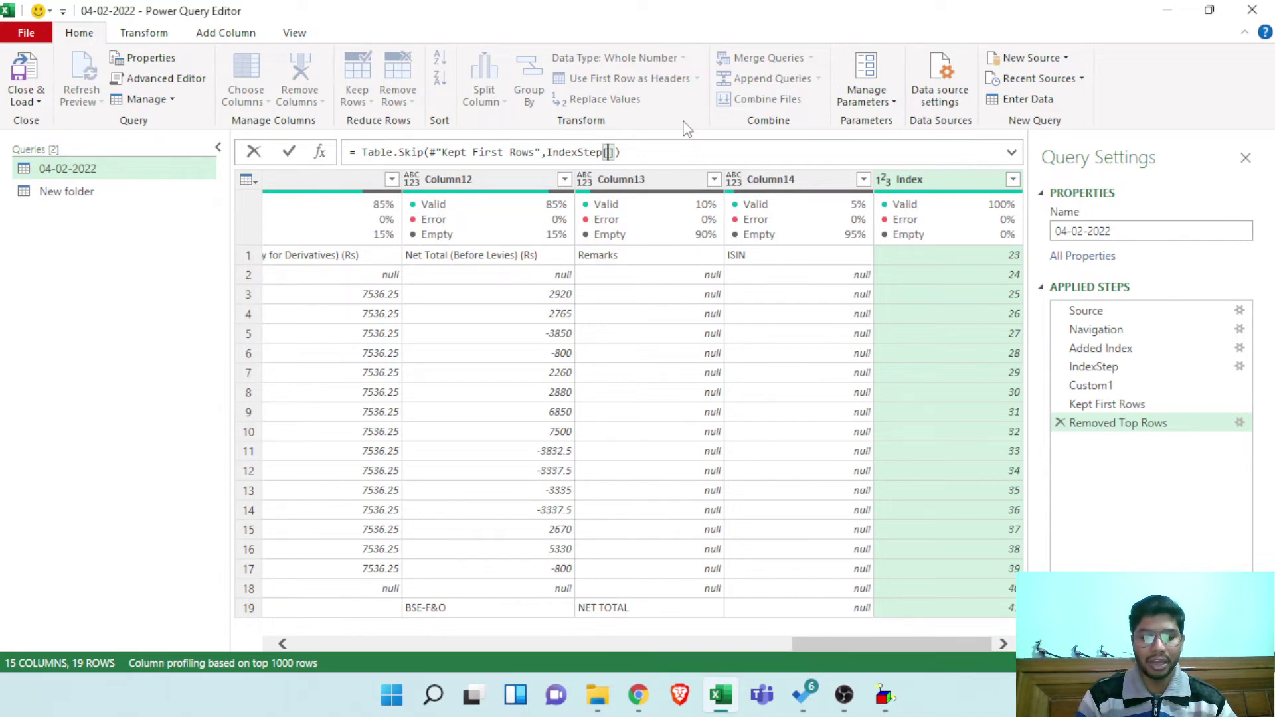
{"action": "type", "text": "Index]"}
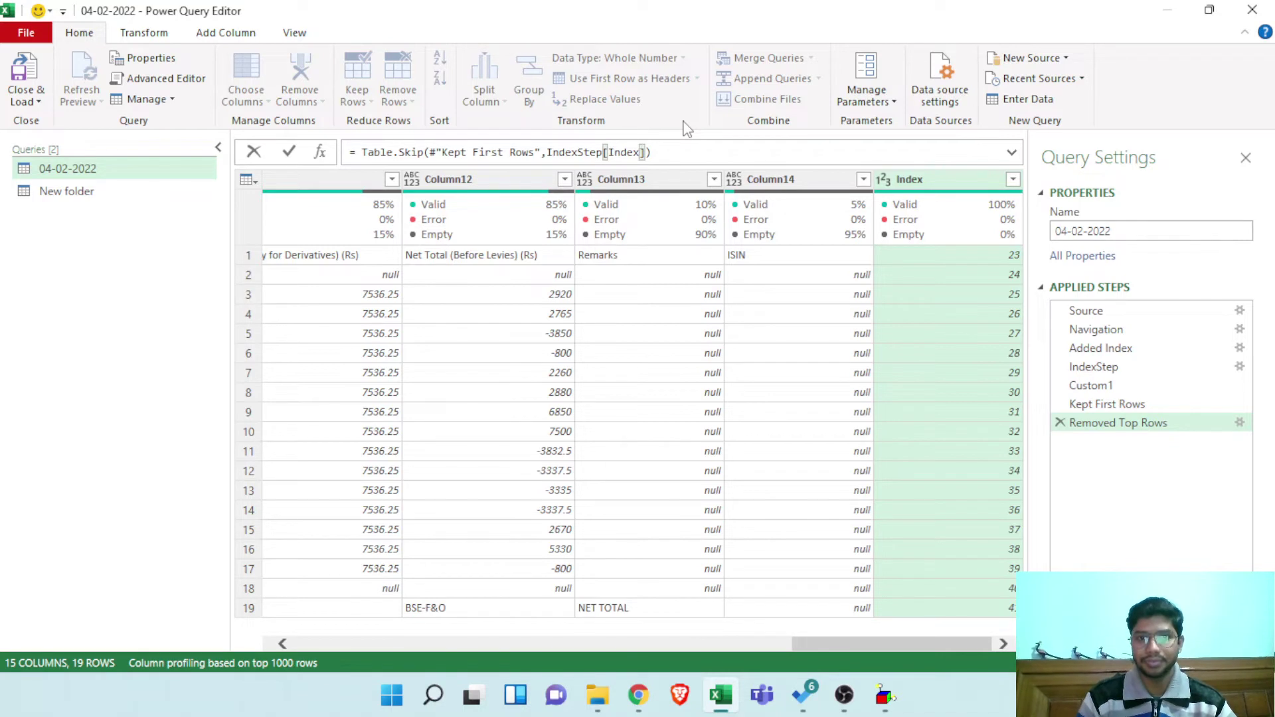
{"action": "type", "text": "{0"}
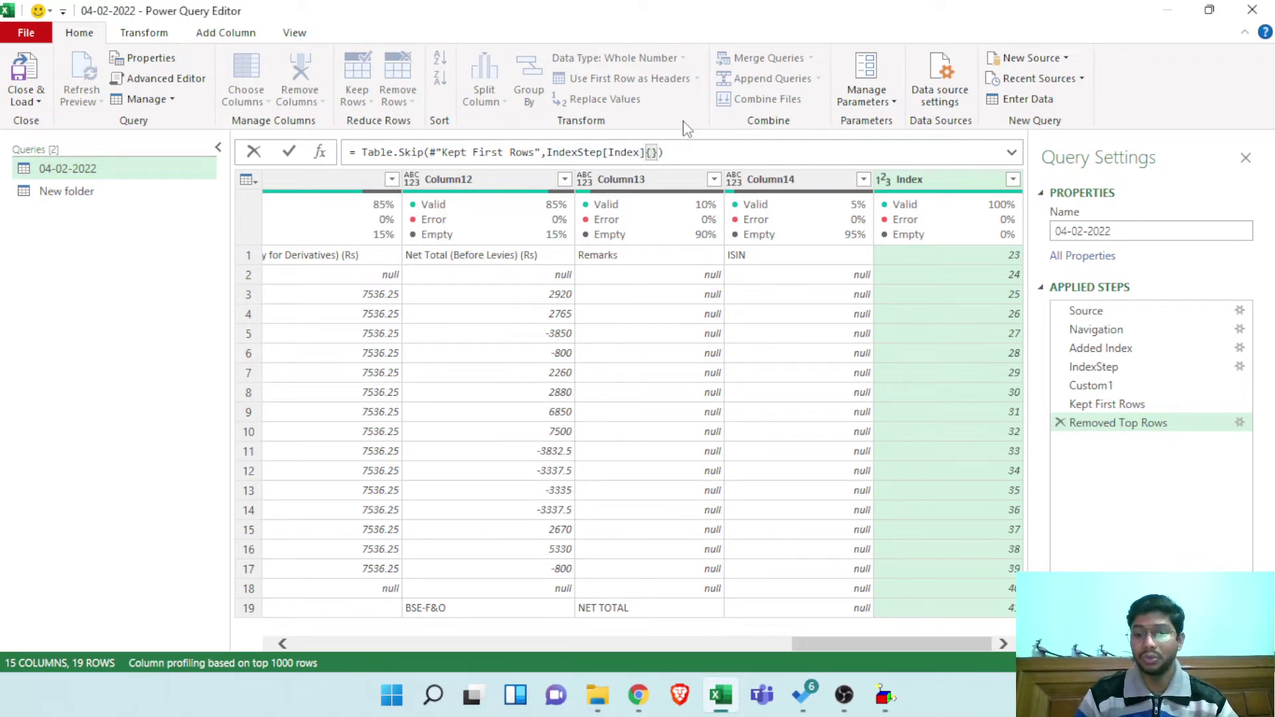
{"action": "left_click", "coordinate": [288, 153]}
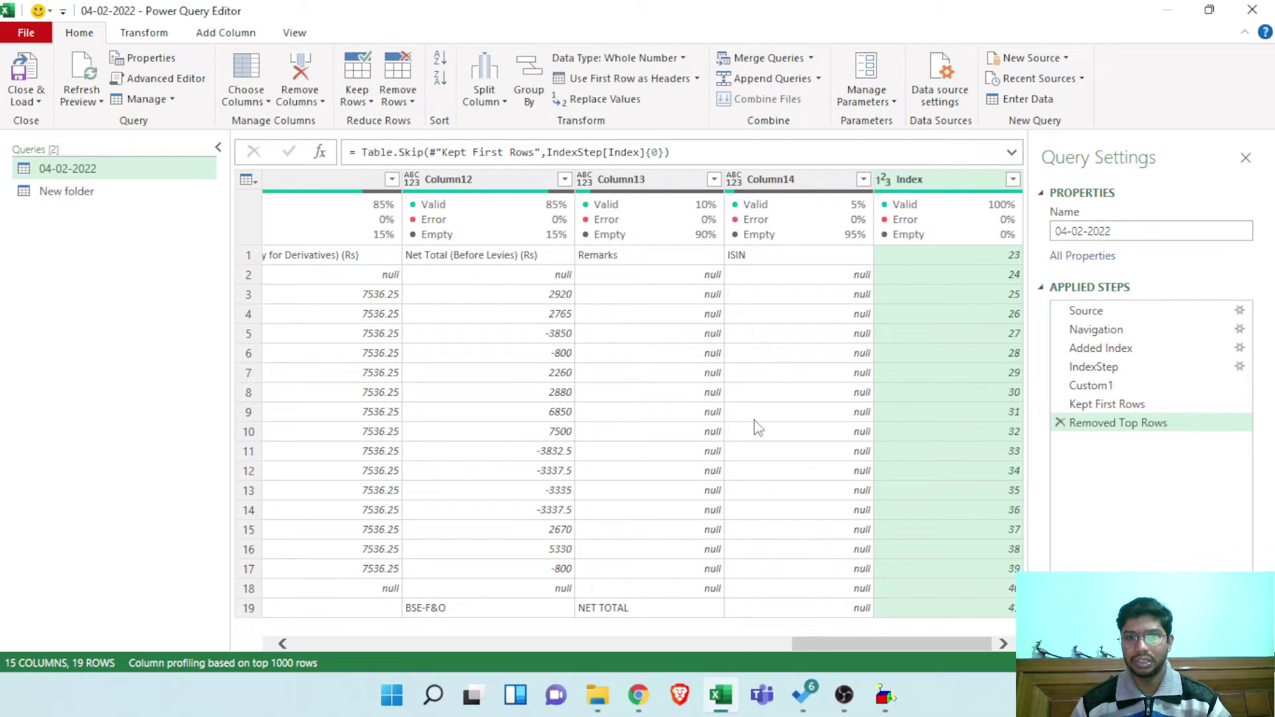
Check the trimmed table from the Order No. header row onward, and remove its Index column
{"action": "left_click_drag", "start_coordinate": [953, 648], "coordinate": [978, 633]}
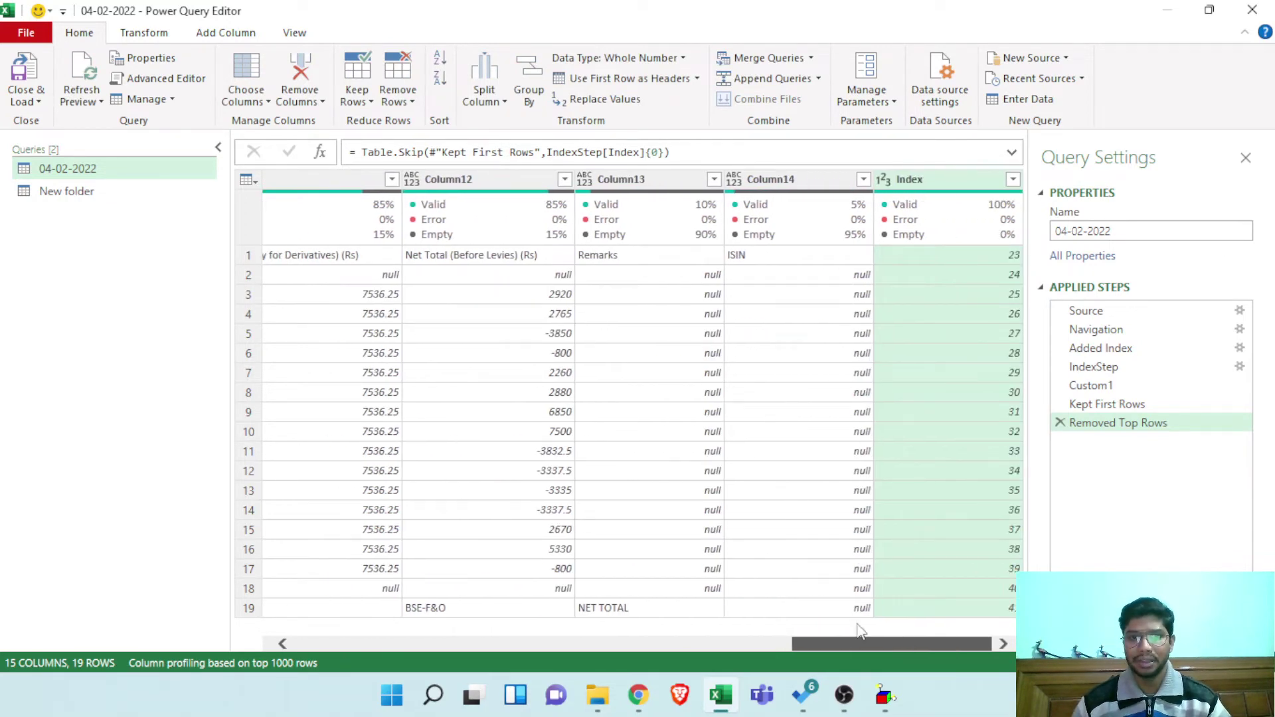
{"action": "left_click_drag", "start_coordinate": [860, 630], "coordinate": [262, 610]}
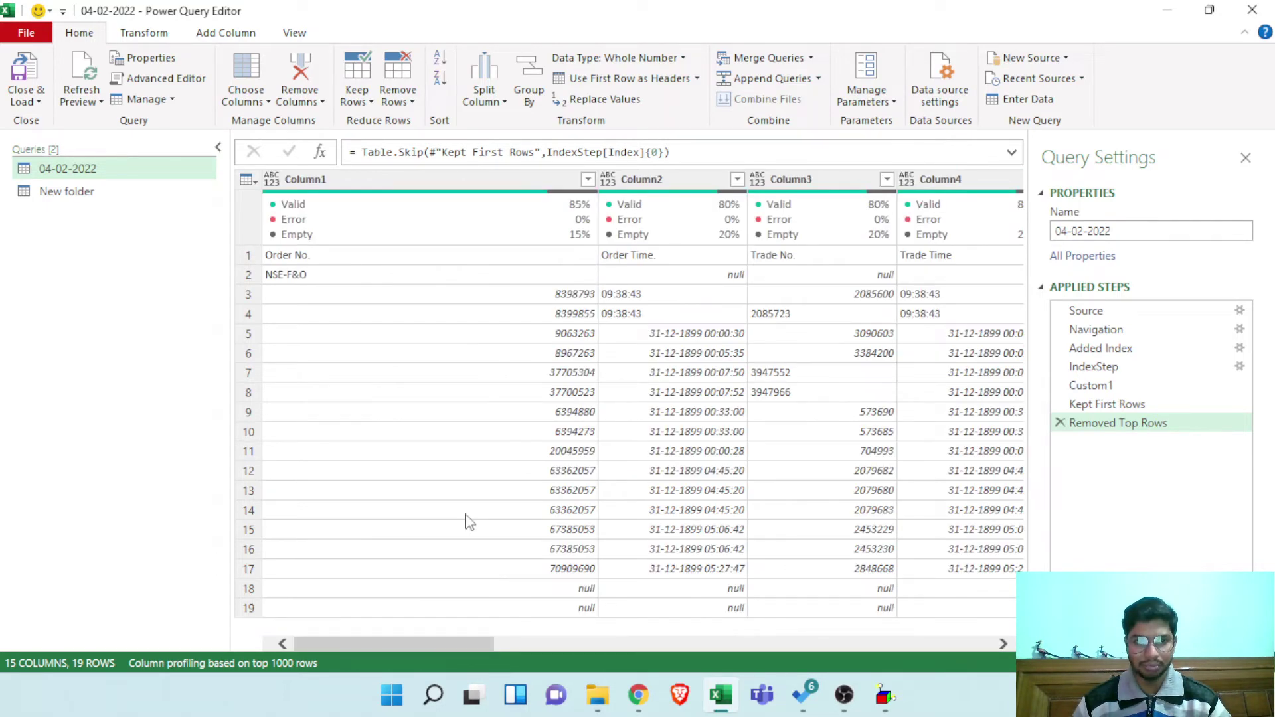
{"action": "left_click_drag", "start_coordinate": [433, 639], "coordinate": [957, 646]}
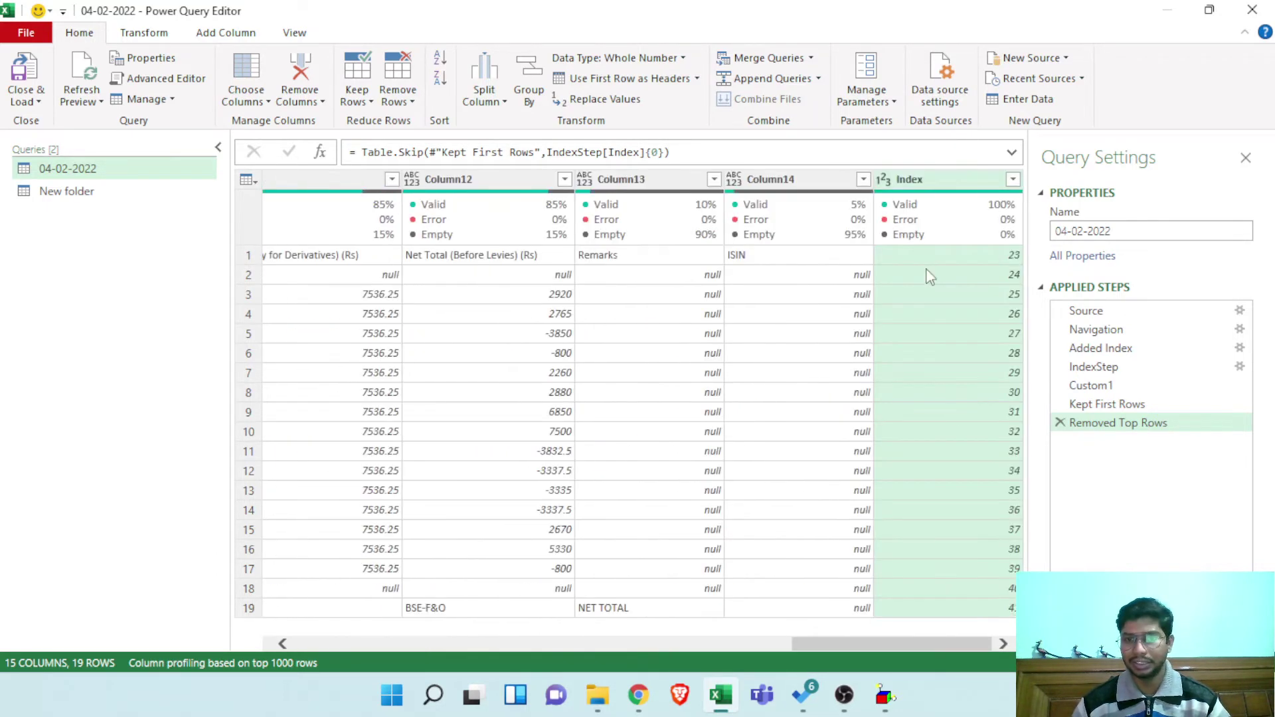
{"action": "right_click", "coordinate": [938, 181]}
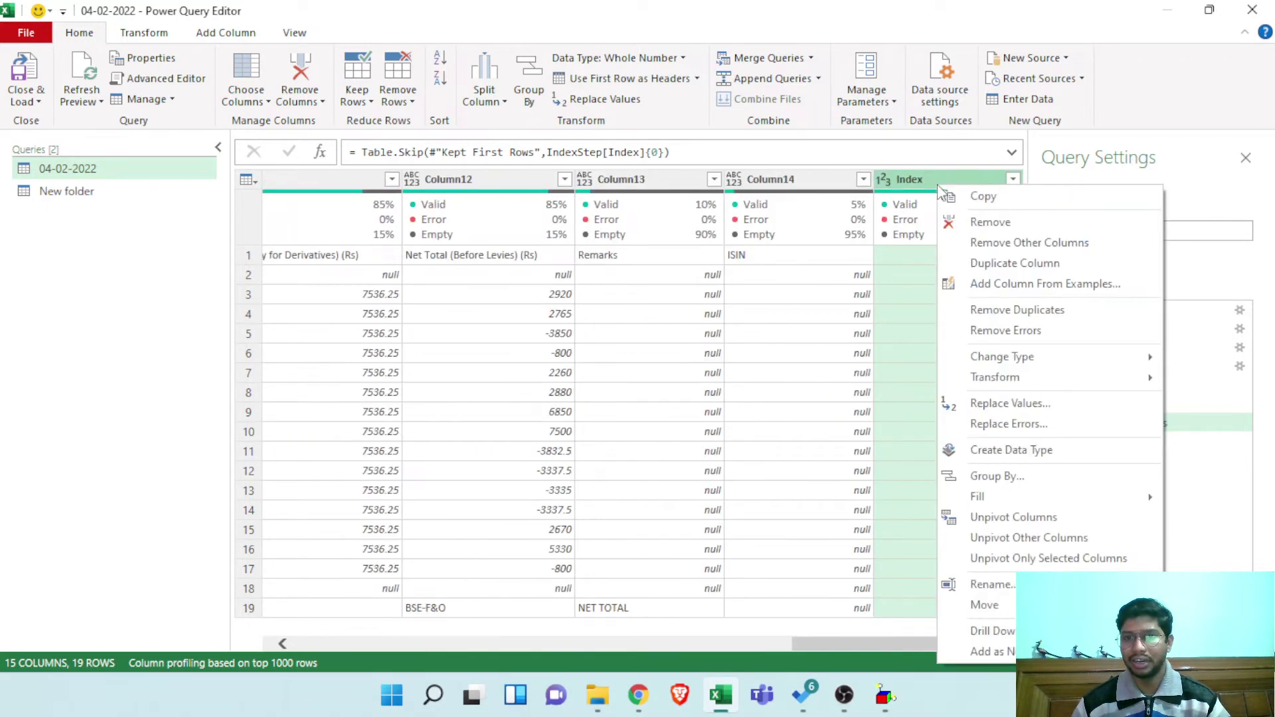
{"action": "left_click", "coordinate": [989, 226]}
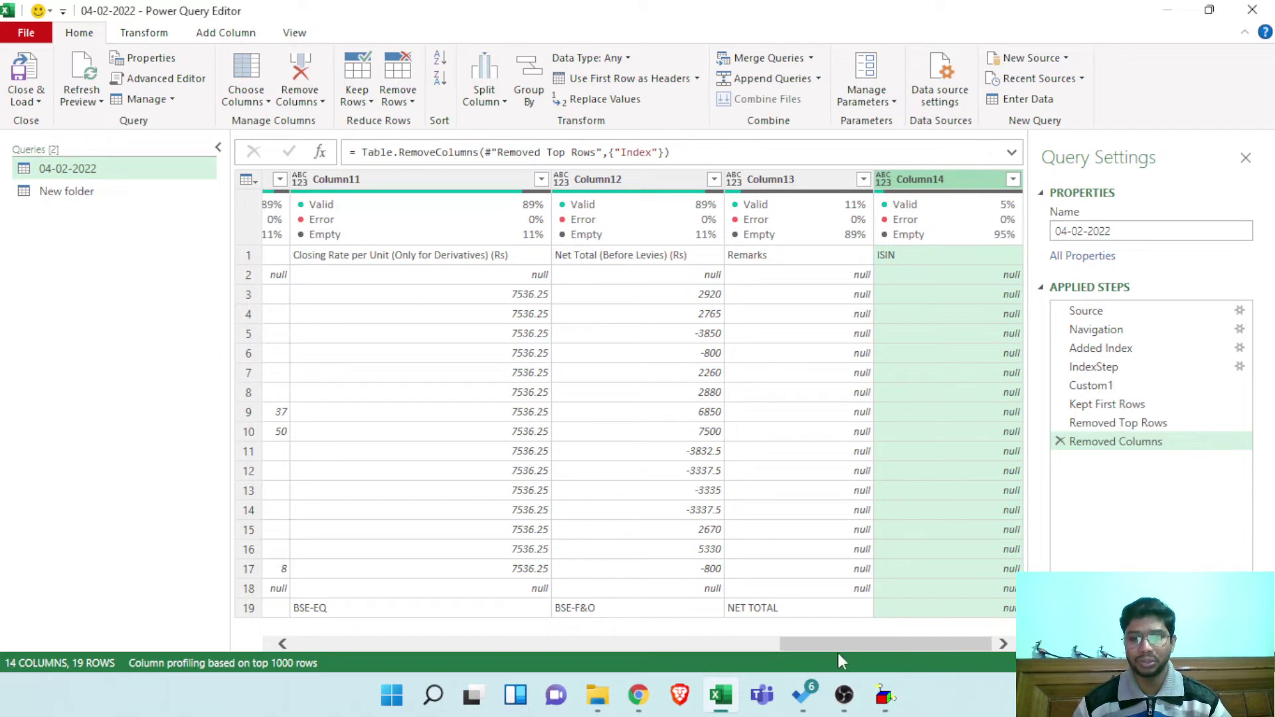
{"action": "left_click_drag", "start_coordinate": [838, 652], "coordinate": [340, 638]}
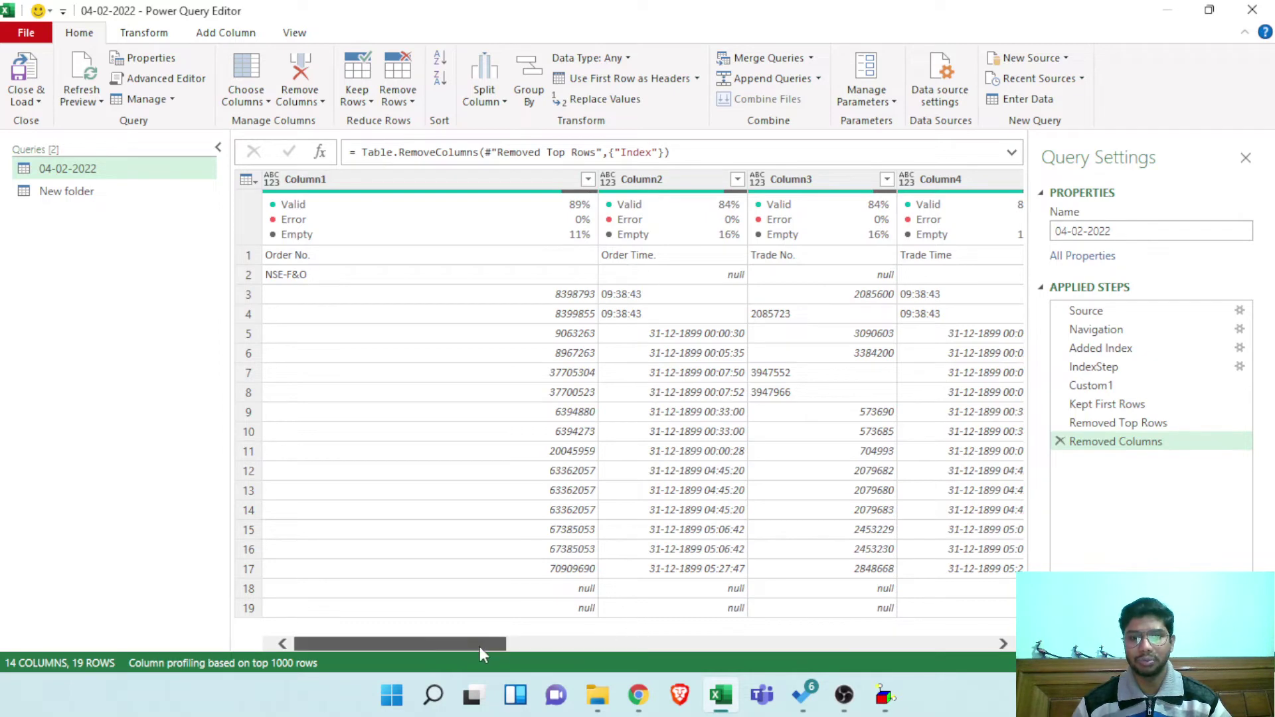
Promote the first row of the trimmed 04-02-2022 table to column headers
{"action": "left_click_drag", "start_coordinate": [480, 647], "coordinate": [965, 644]}
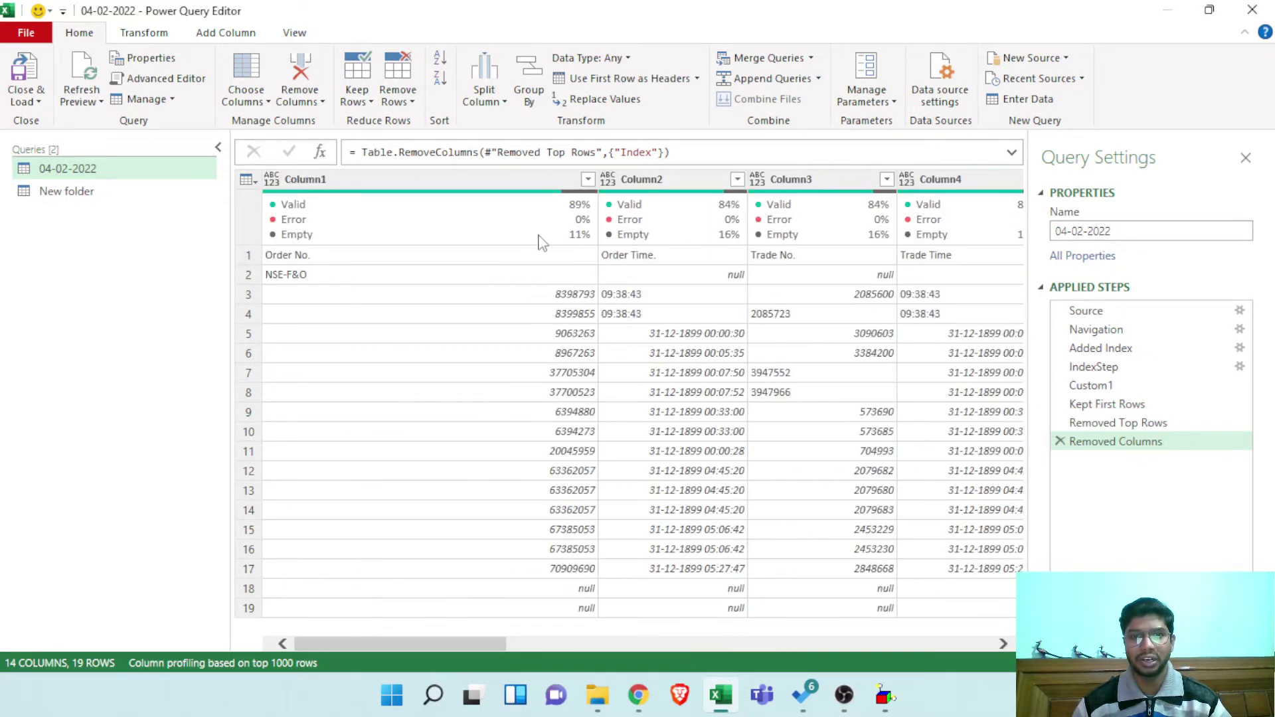
{"action": "left_click", "coordinate": [697, 79]}
{"action": "left_click", "coordinate": [684, 101]}
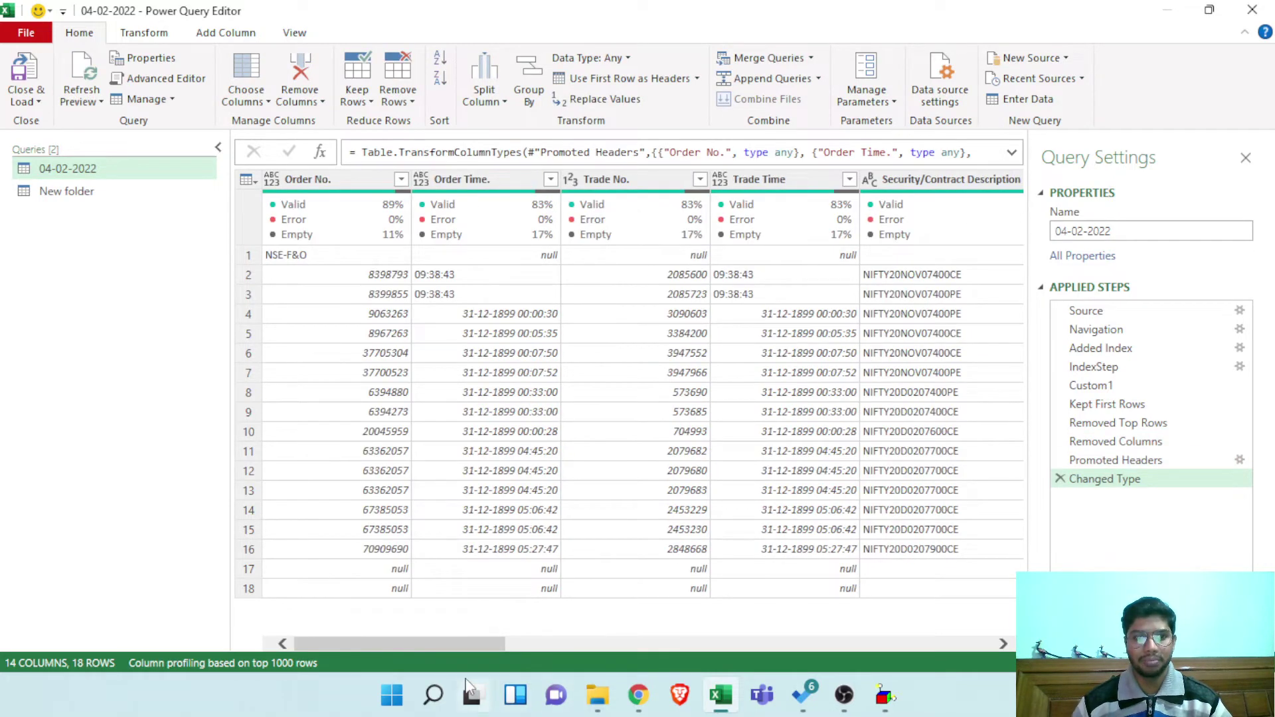
{"action": "left_click_drag", "start_coordinate": [465, 653], "coordinate": [950, 646]}
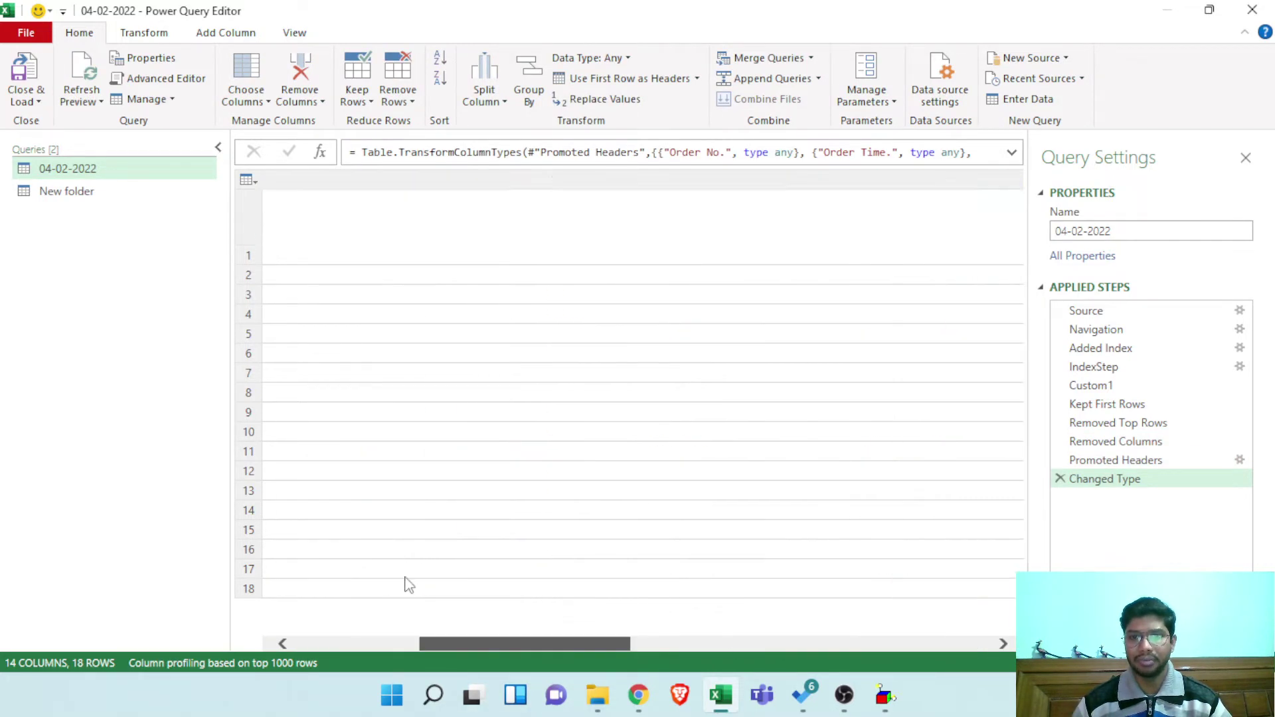
Filter the Order No. column to exclude the null and NSE-F&O rows
{"action": "left_click", "coordinate": [401, 179]}
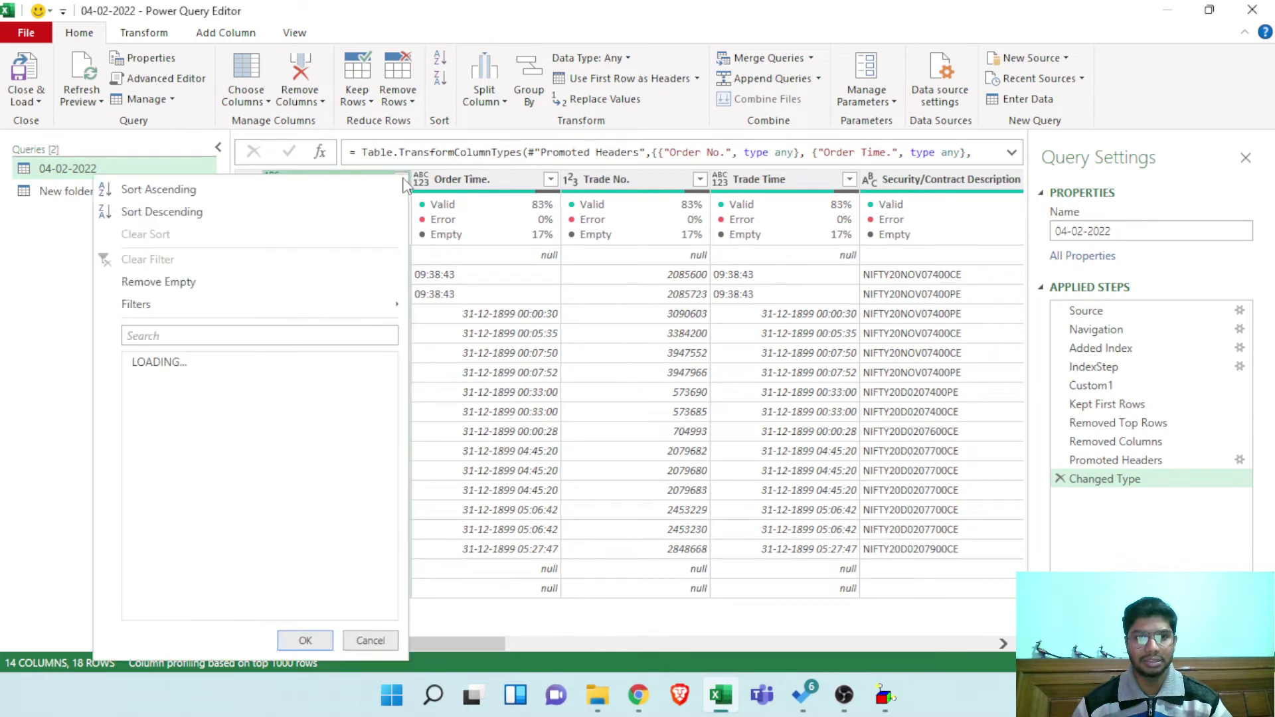
{"action": "left_click", "coordinate": [159, 382]}
{"action": "left_click_drag", "start_coordinate": [391, 425], "coordinate": [373, 589]}
{"action": "left_click", "coordinate": [160, 619]}
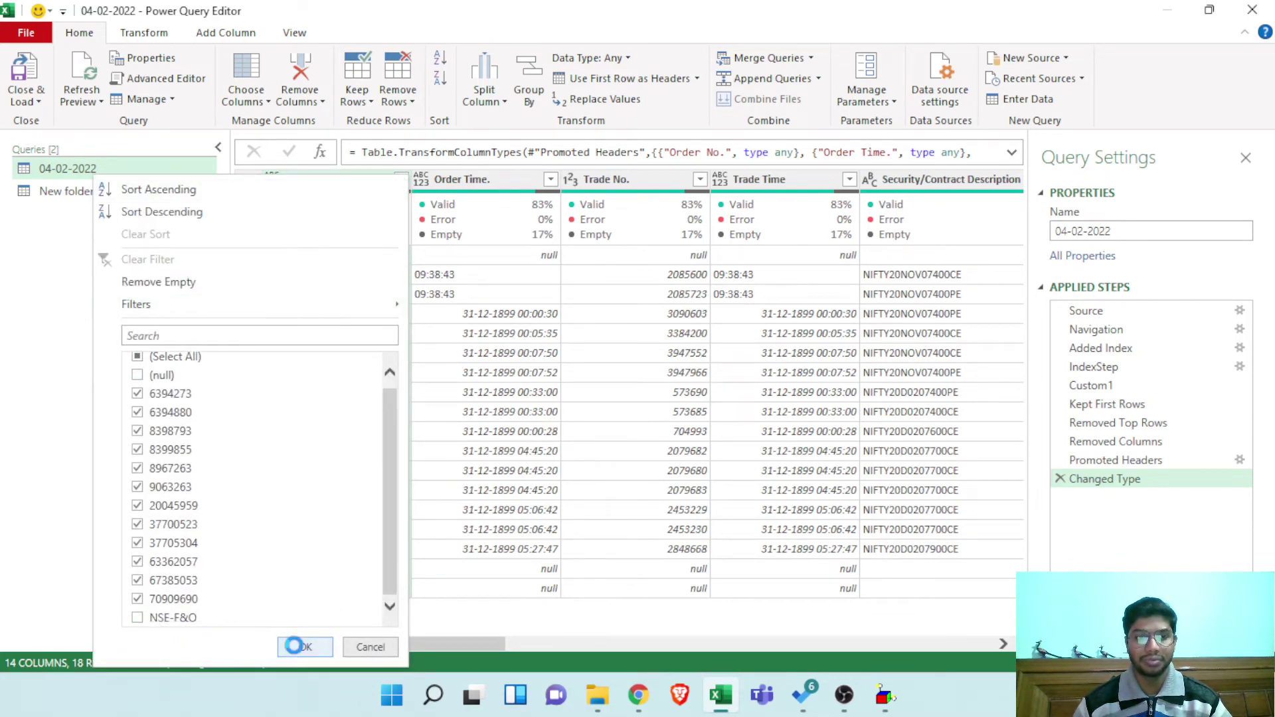
{"action": "left_click", "coordinate": [292, 647]}
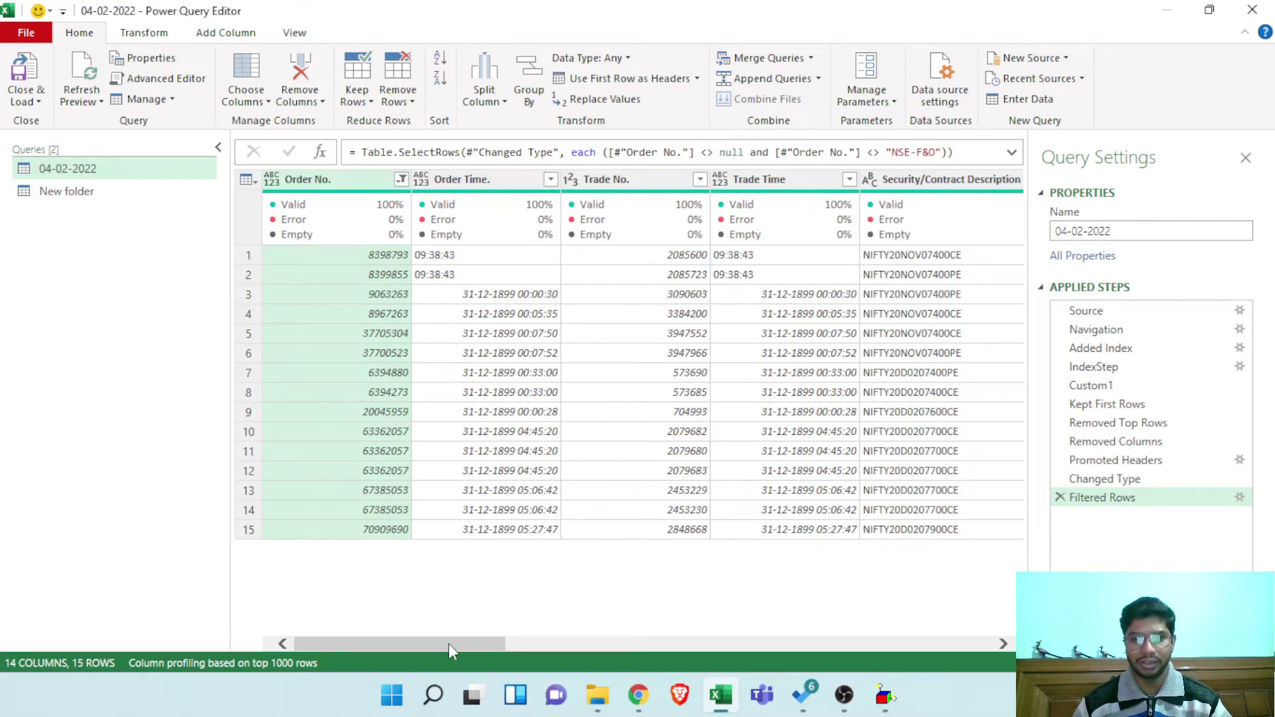
{"action": "left_click_drag", "start_coordinate": [448, 643], "coordinate": [151, 589]}
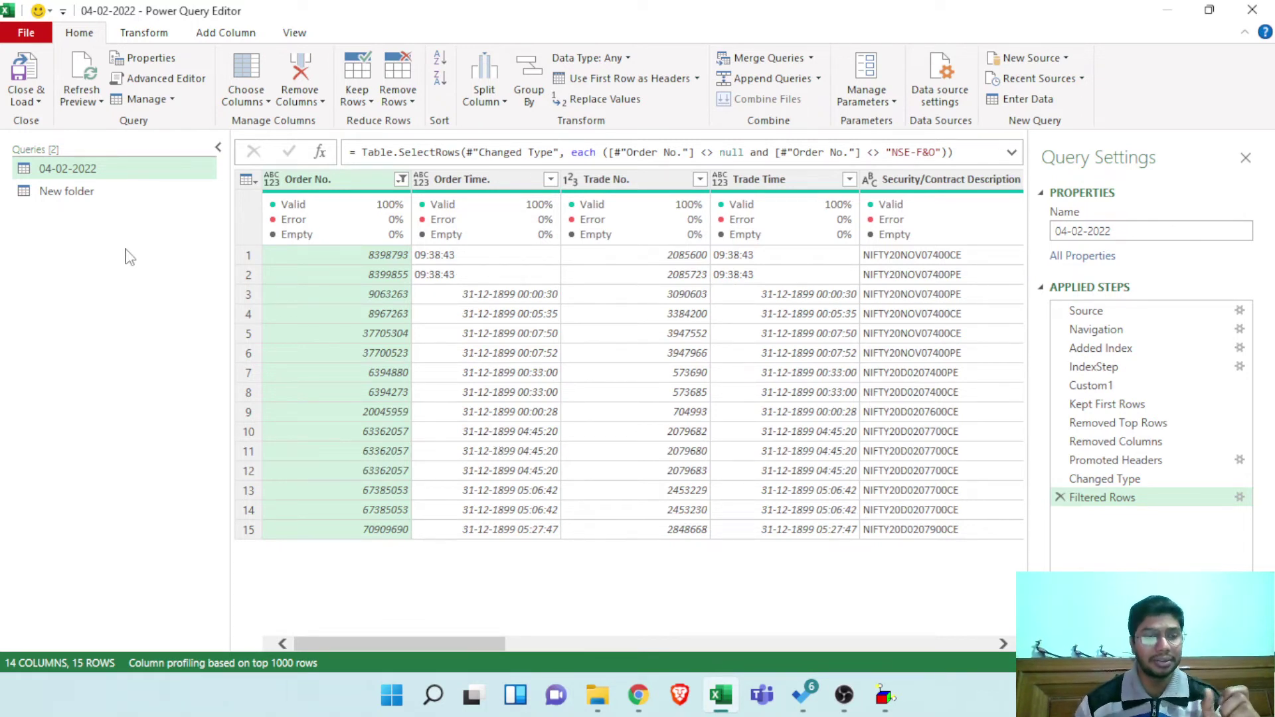
Duplicate the 04-02-2022 query and open the copy's full M code for editing
{"action": "right_click", "coordinate": [86, 174]}
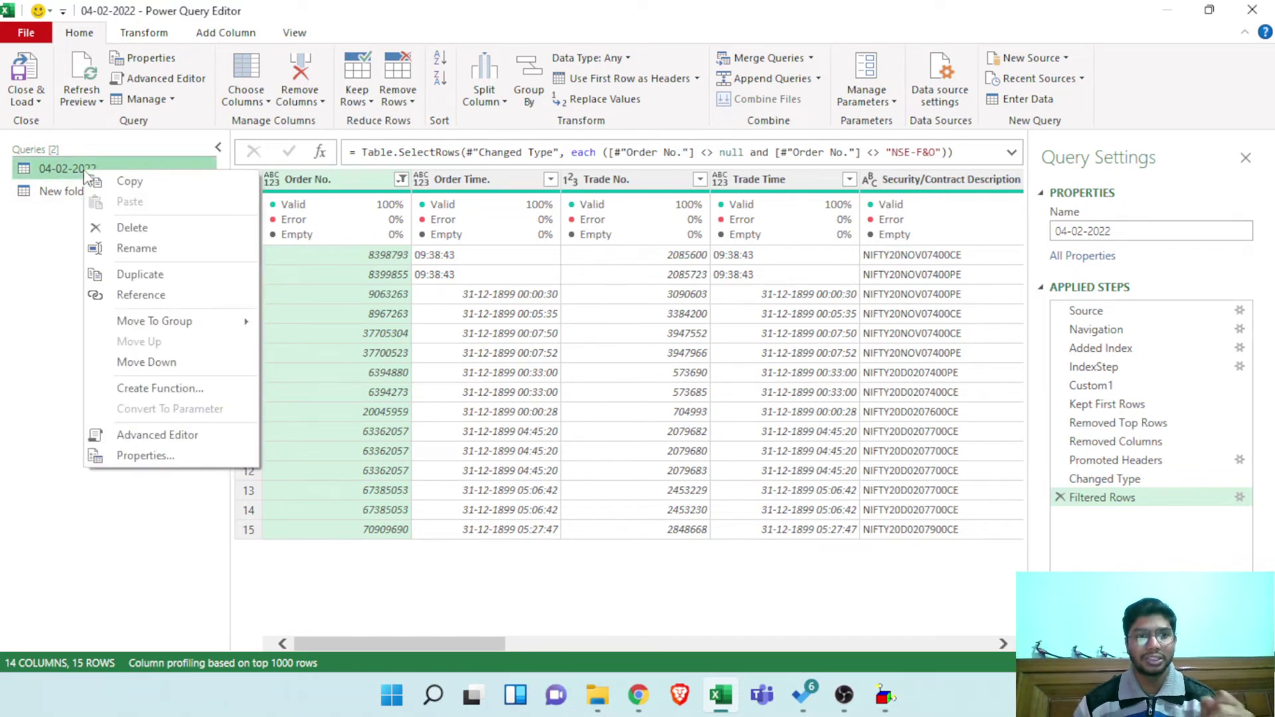
{"action": "left_click", "coordinate": [138, 276]}
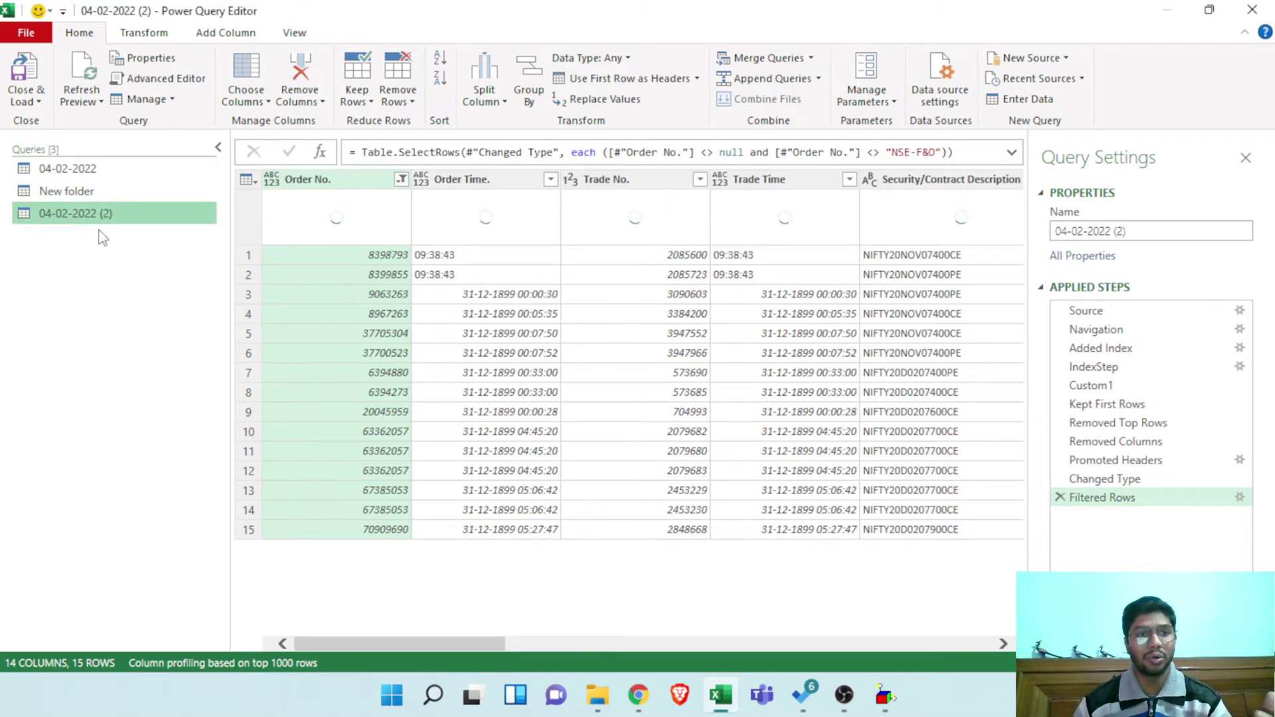
{"action": "left_click", "coordinate": [163, 80]}
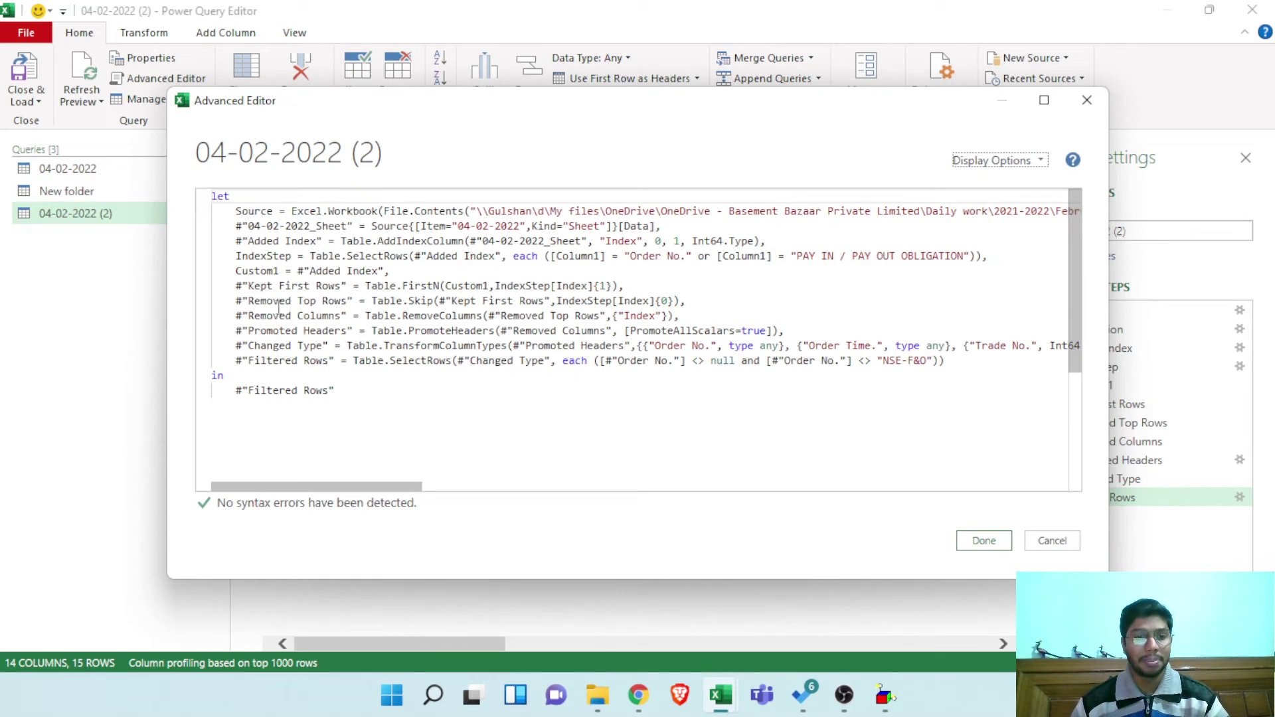
Insert blank lines above the let line and begin a parenthesized parameter declaration on the first line
{"action": "left_click", "coordinate": [211, 196]}
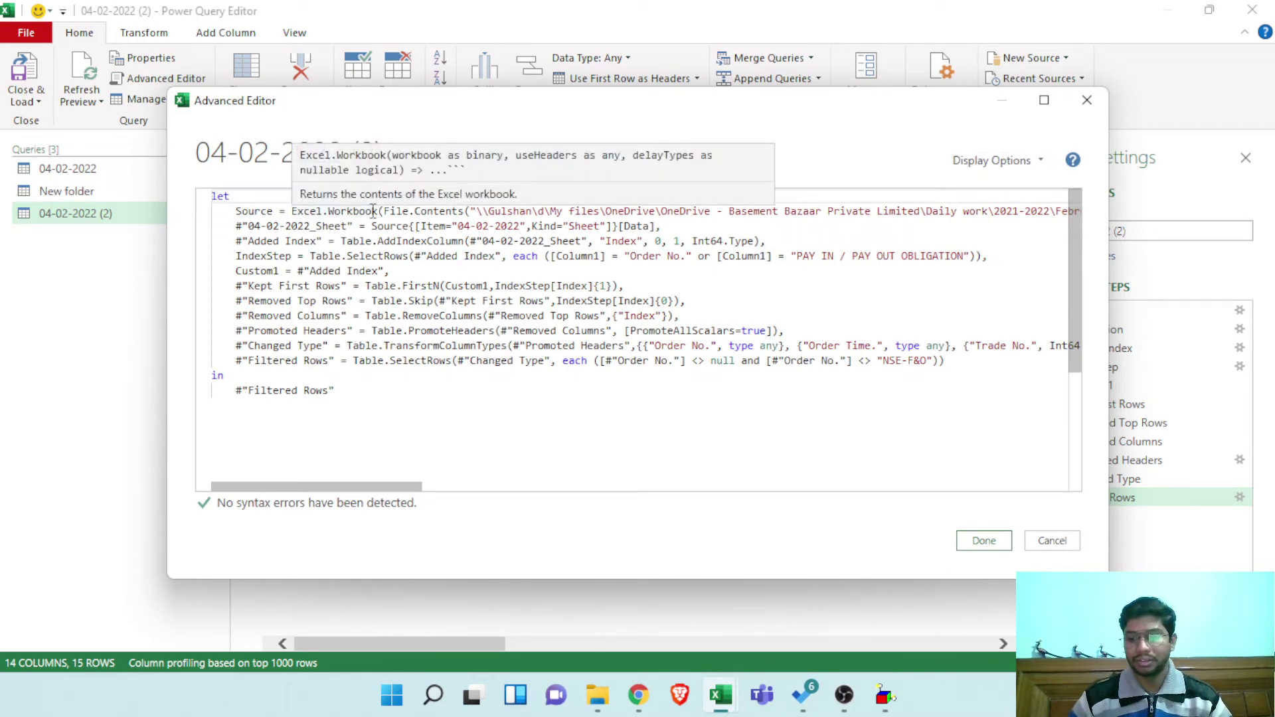
{"action": "key", "text": "Return"}
{"action": "key", "text": "Up"}
{"action": "key", "text": "Up"}
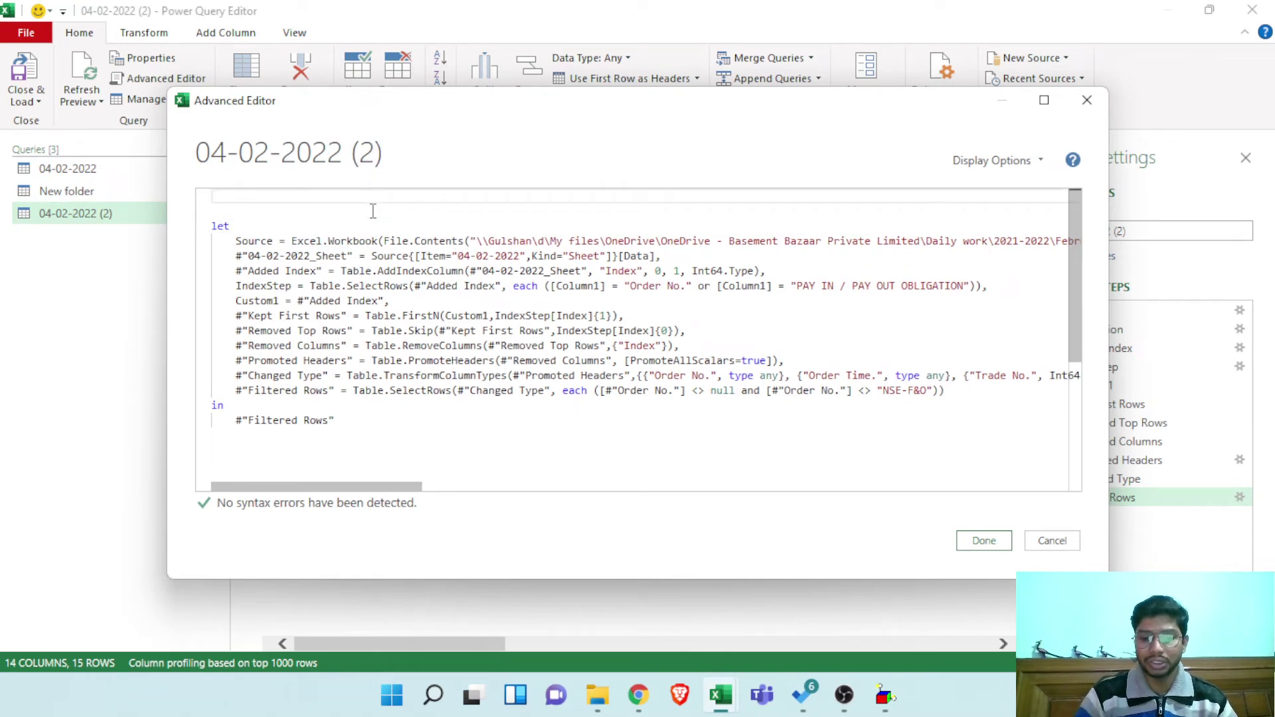
{"action": "type", "text": "("}
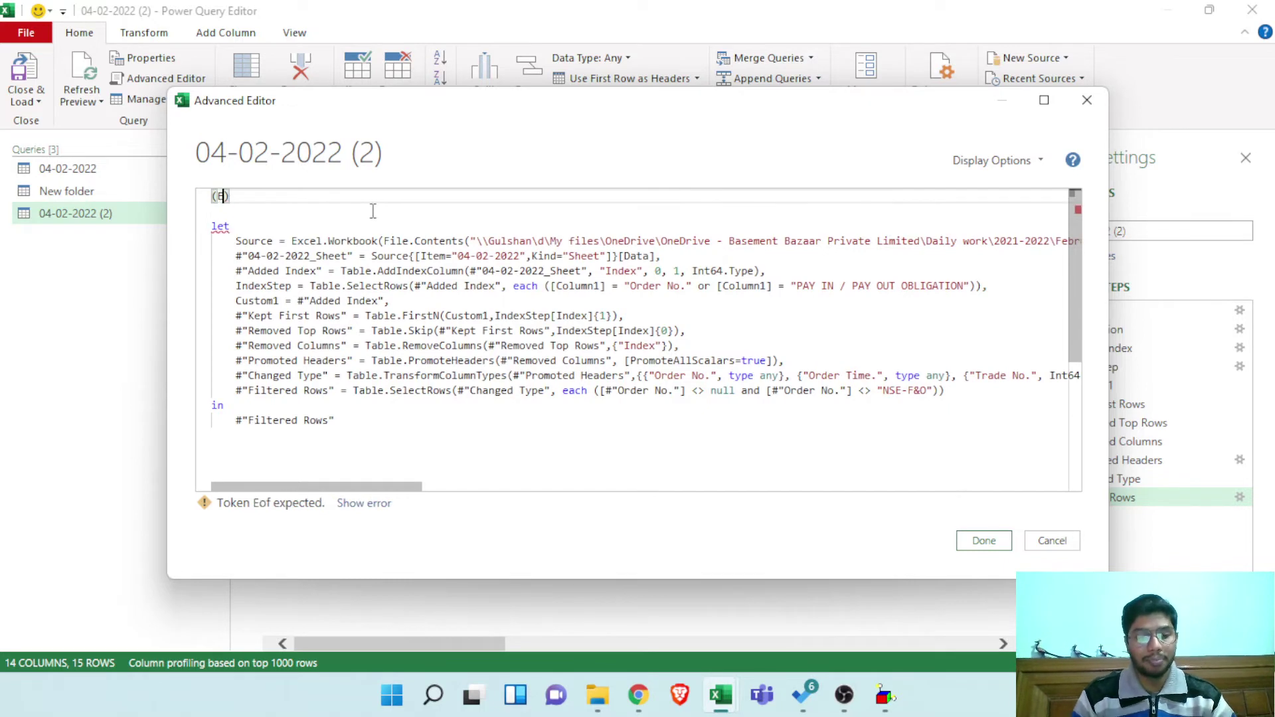
{"action": "type", "text": "Ex"}
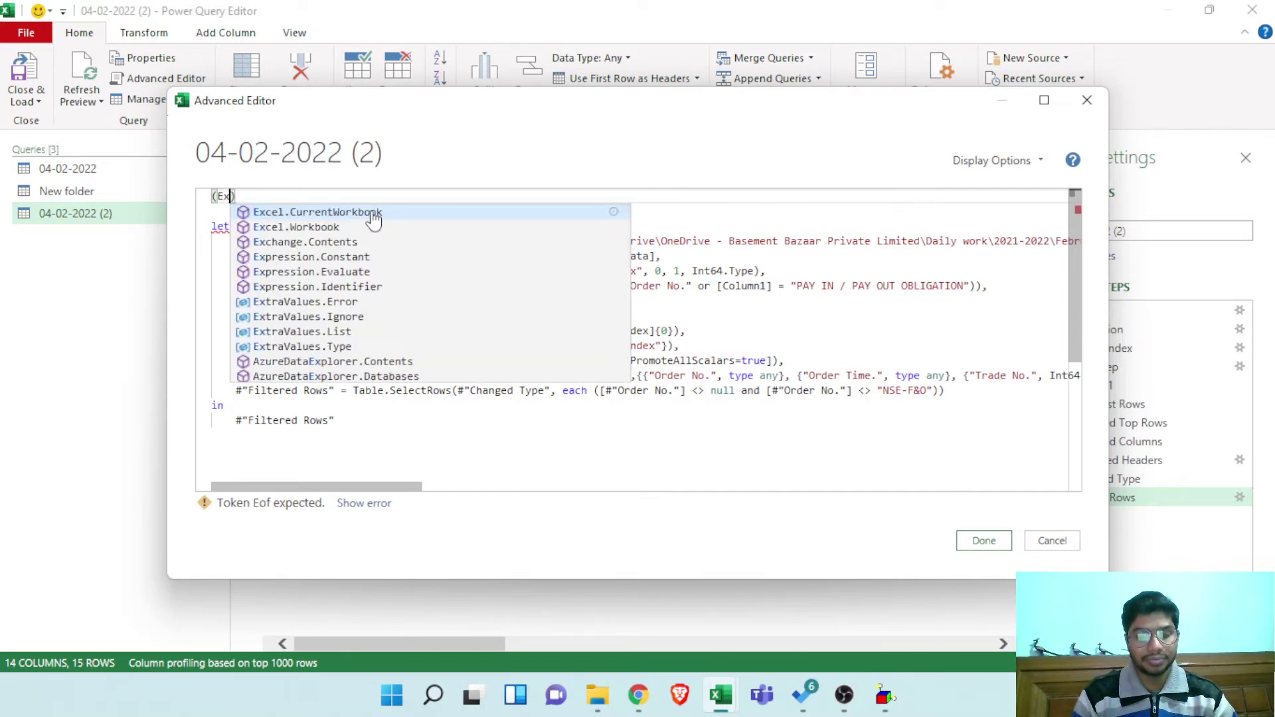
{"action": "key", "text": "BackSpace"}
{"action": "key", "text": "BackSpace"}
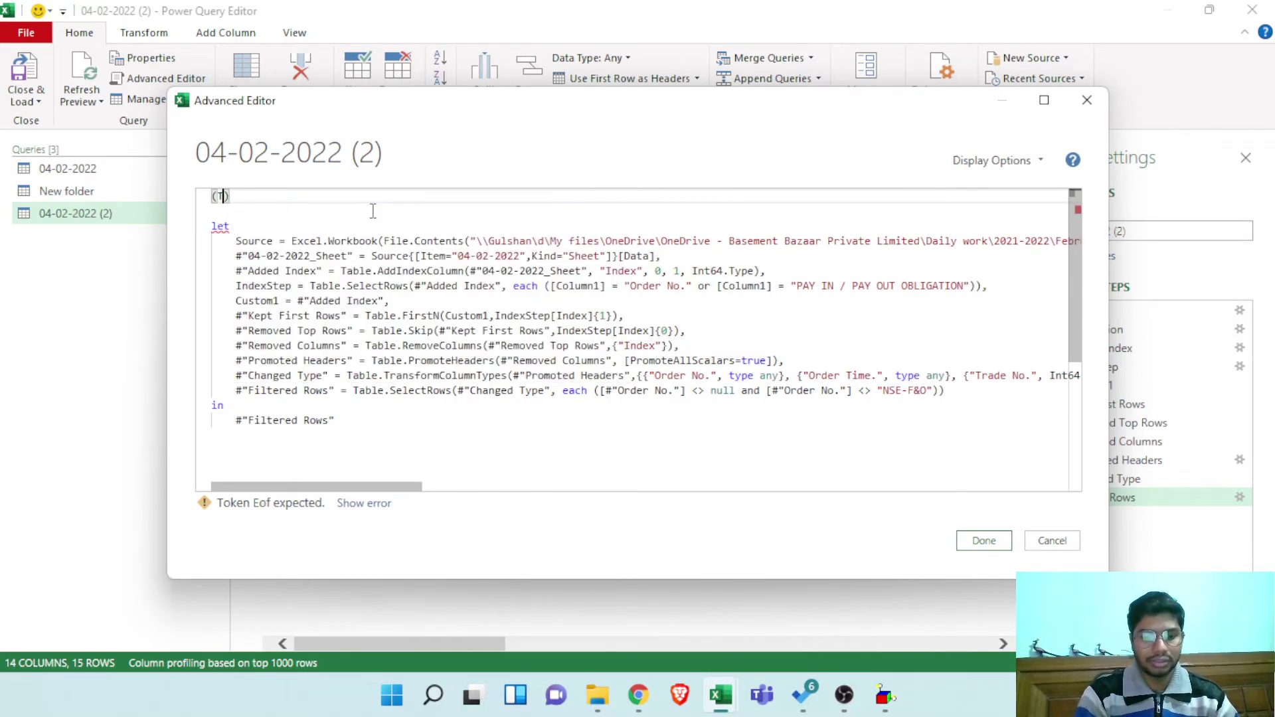
{"action": "type", "text": "Tble"}
{"action": "key", "text": "BackSpace"}
{"action": "key", "text": "BackSpace"}
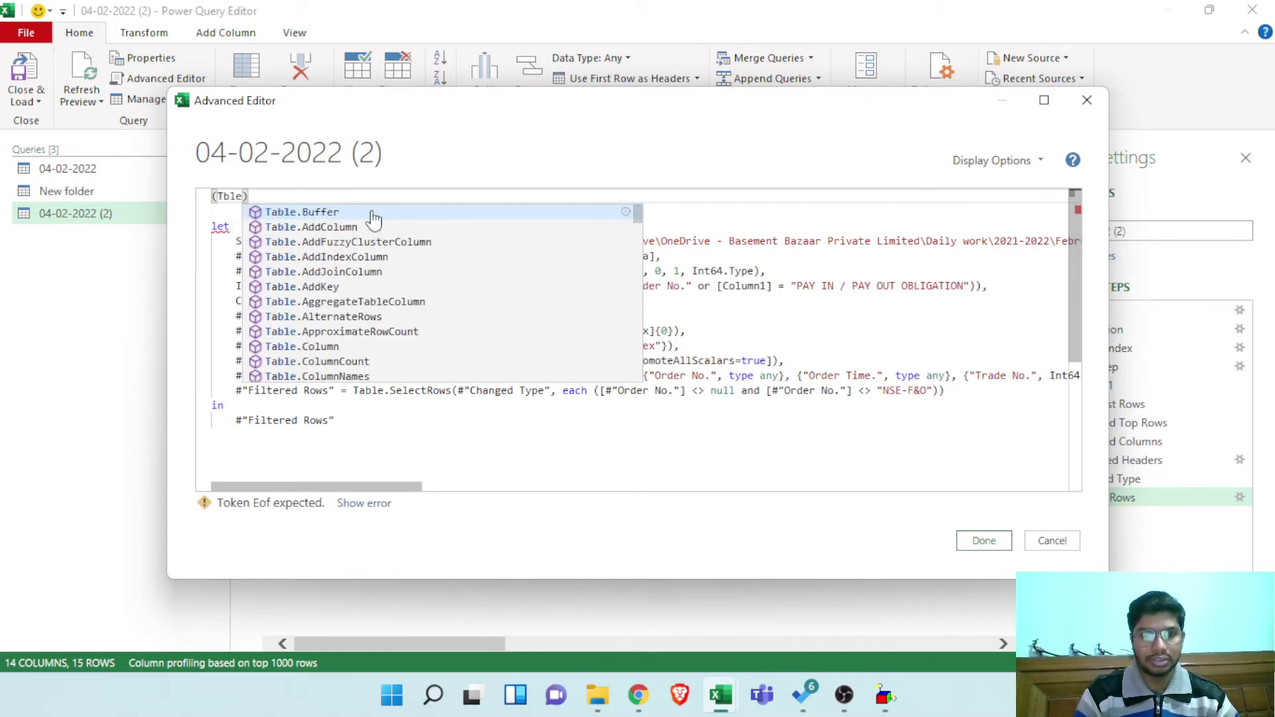
{"action": "key", "text": "BackSpace"}
{"action": "key", "text": "BackSpace"}
Name the function parameter File inside the parentheses, followed by the as keyword
{"action": "type", "text": "Gulshan"}
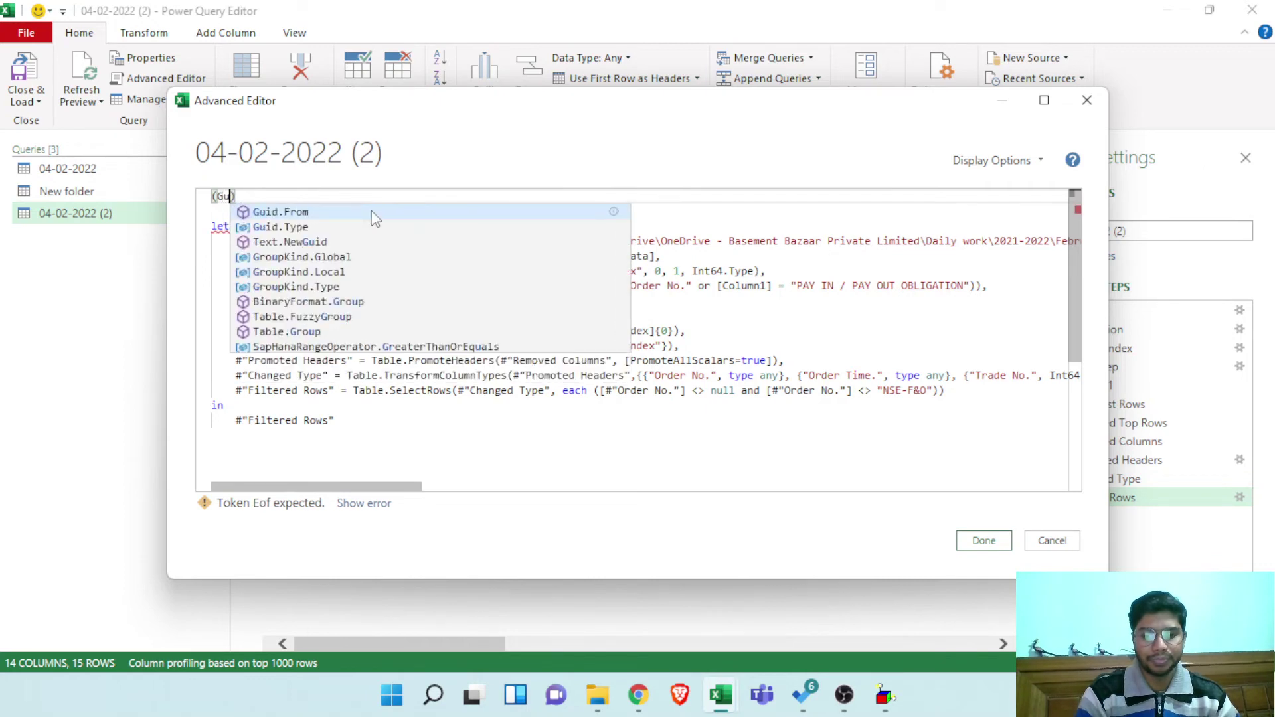
{"action": "type", "text": " as"}
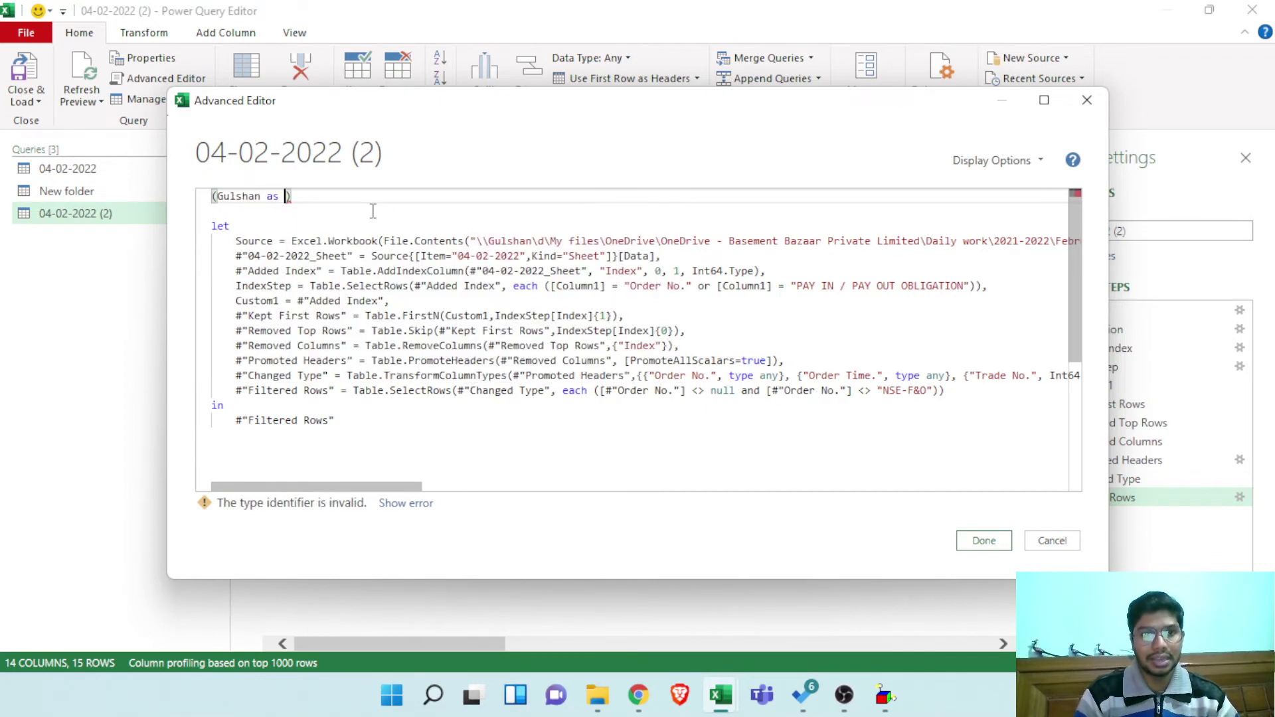
{"action": "key", "text": "Left"}
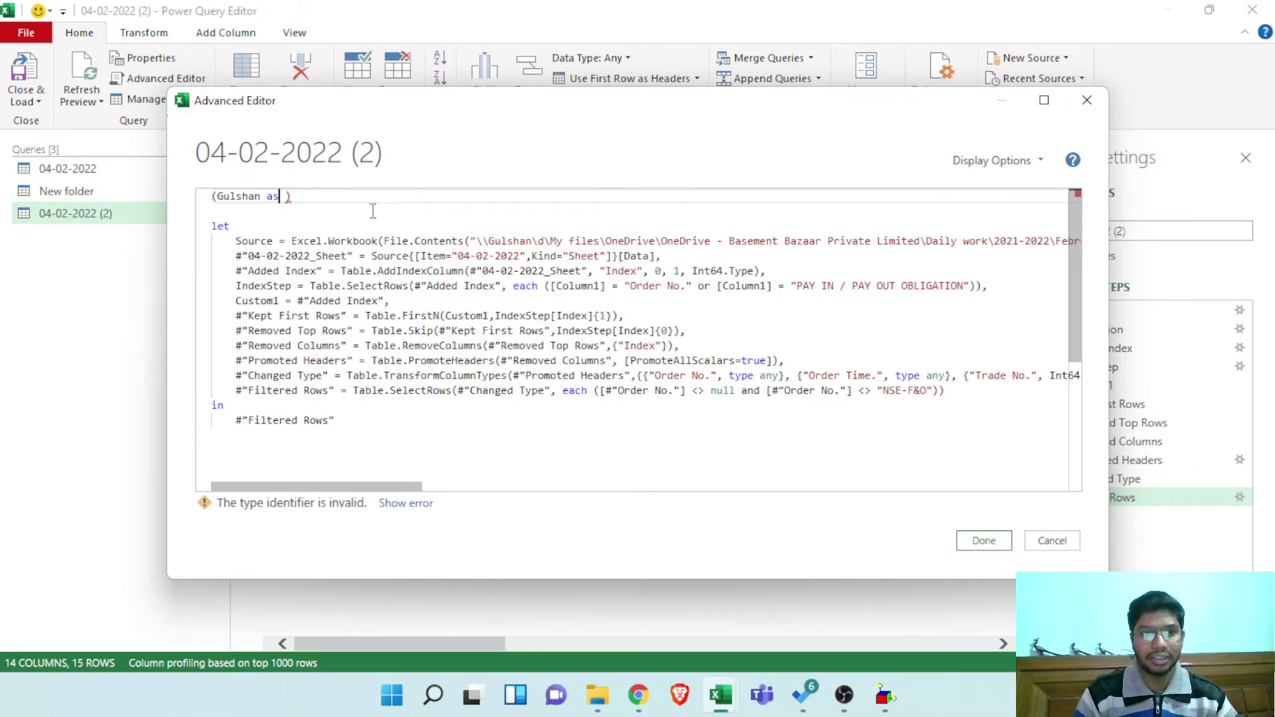
{"action": "key", "text": "ctrl+shift+Left"}
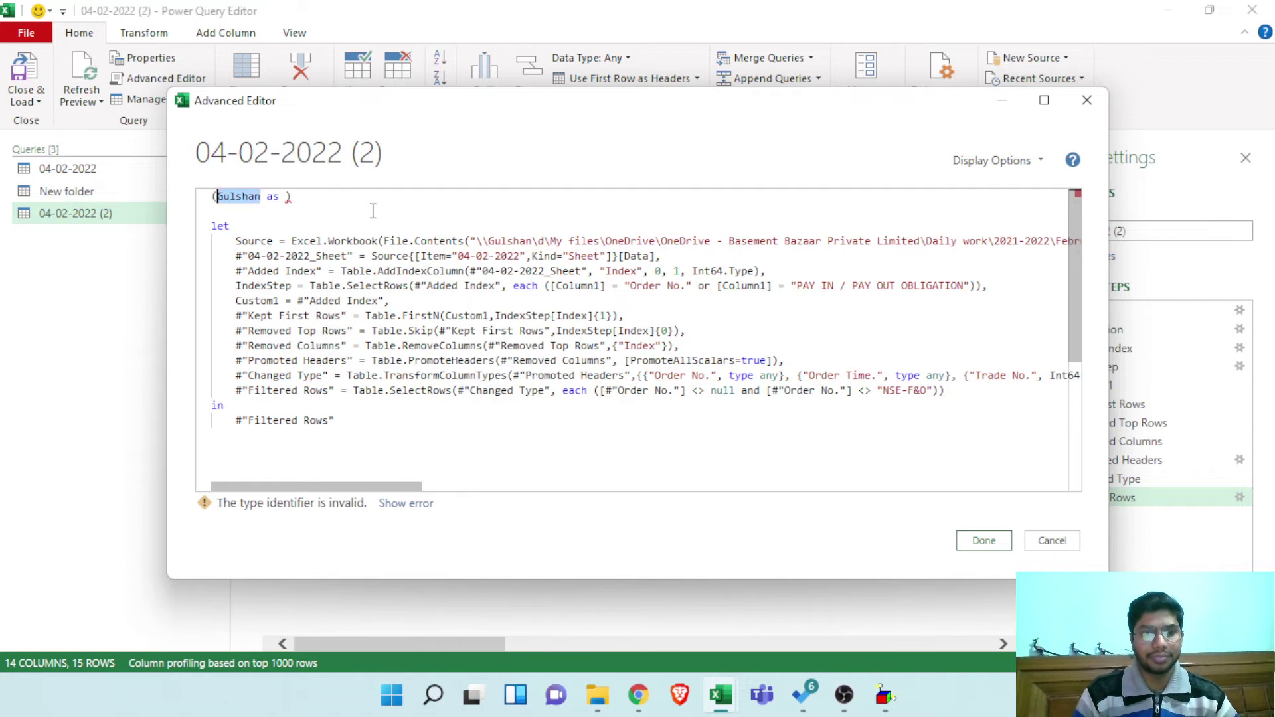
{"action": "type", "text": "Filepa"}
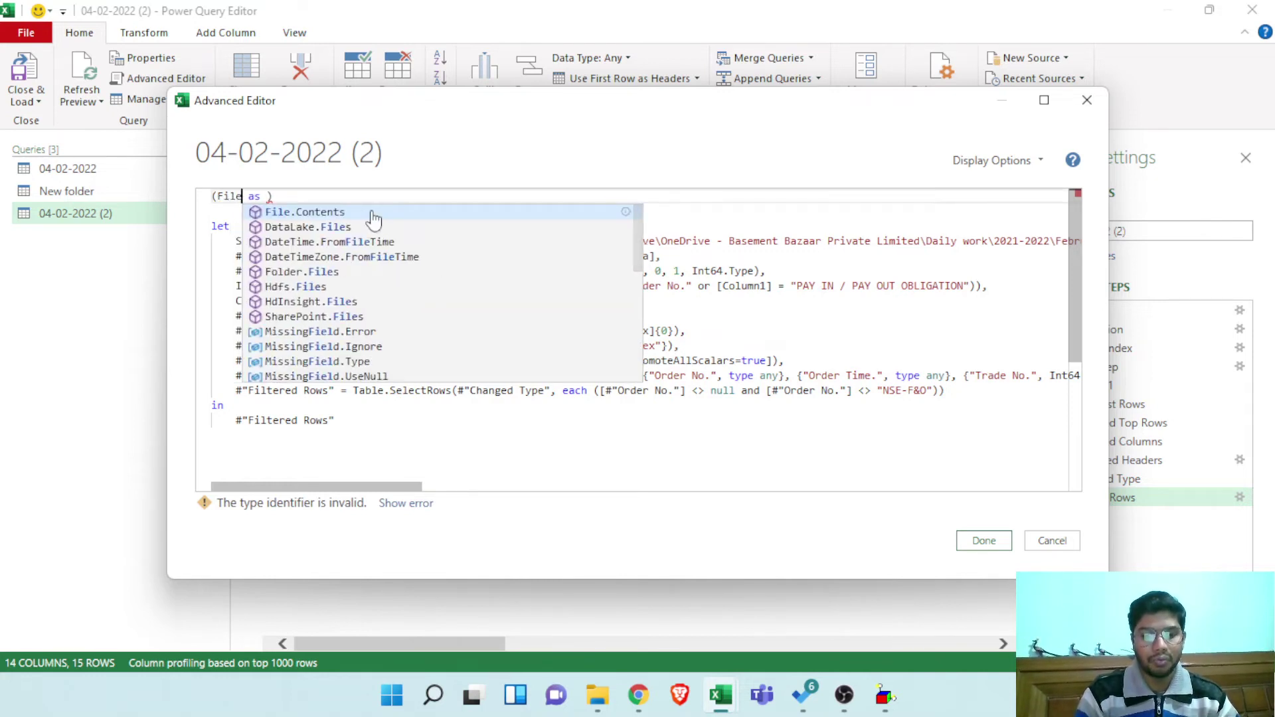
{"action": "key", "text": "BackSpace"}
{"action": "key", "text": "BackSpace"}
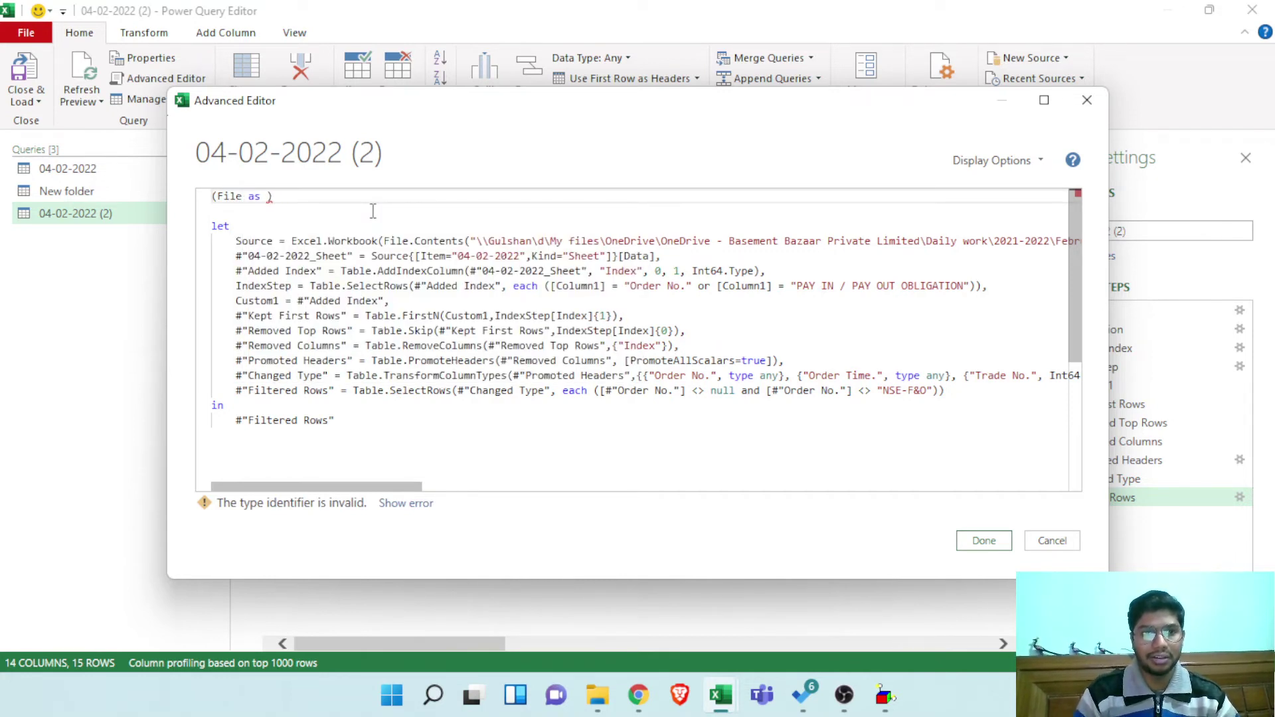
Set the data type of the File parameter to table
{"action": "type", "text": "binar"}
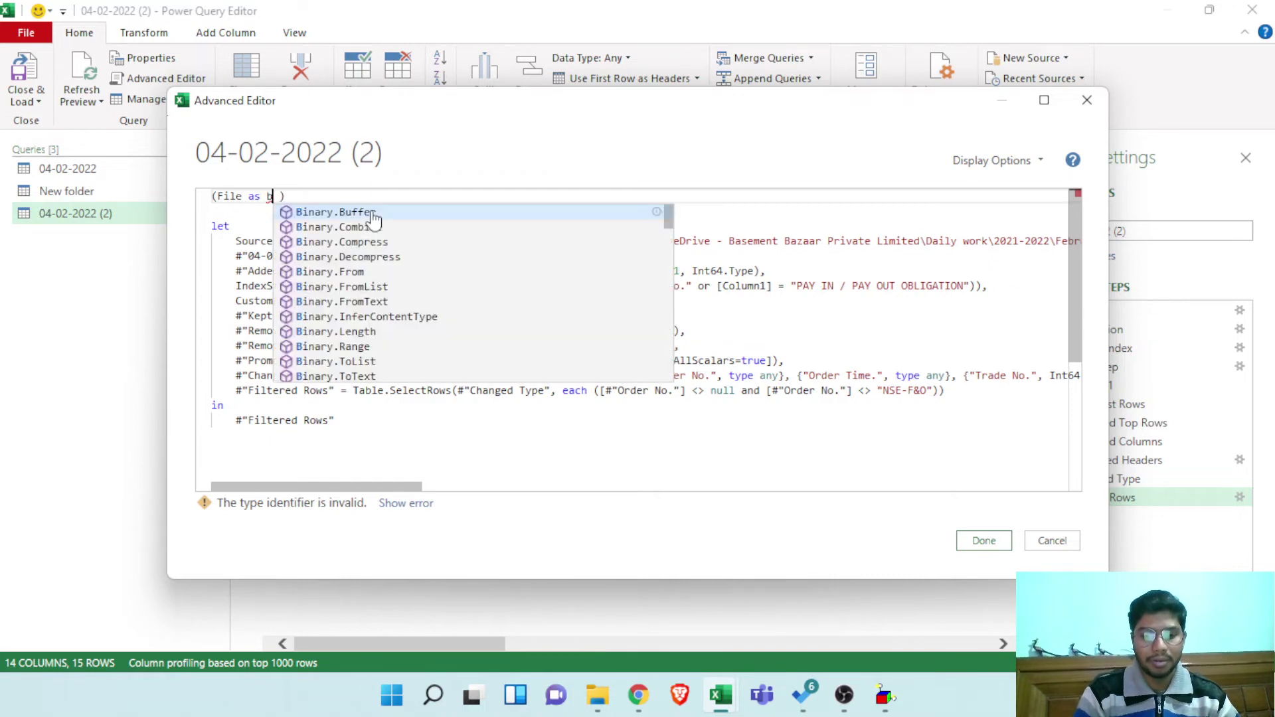
{"action": "type", "text": "y"}
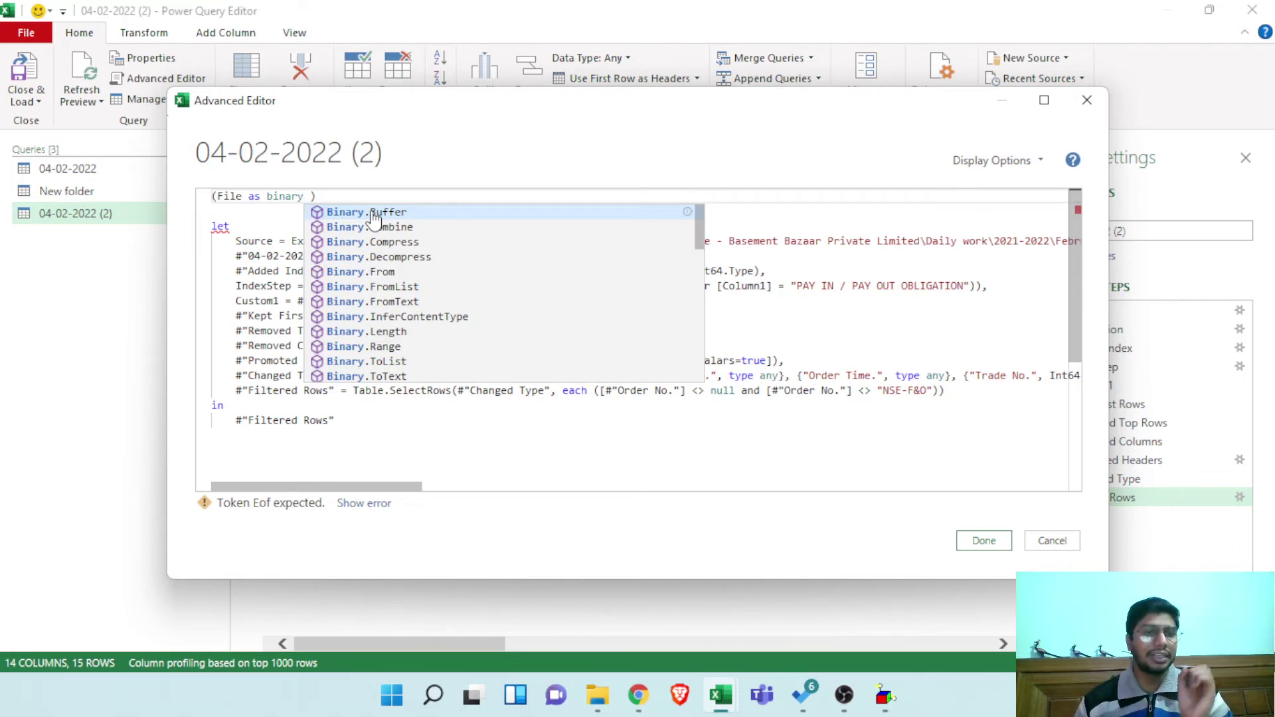
{"action": "double_click", "coordinate": [284, 198]}
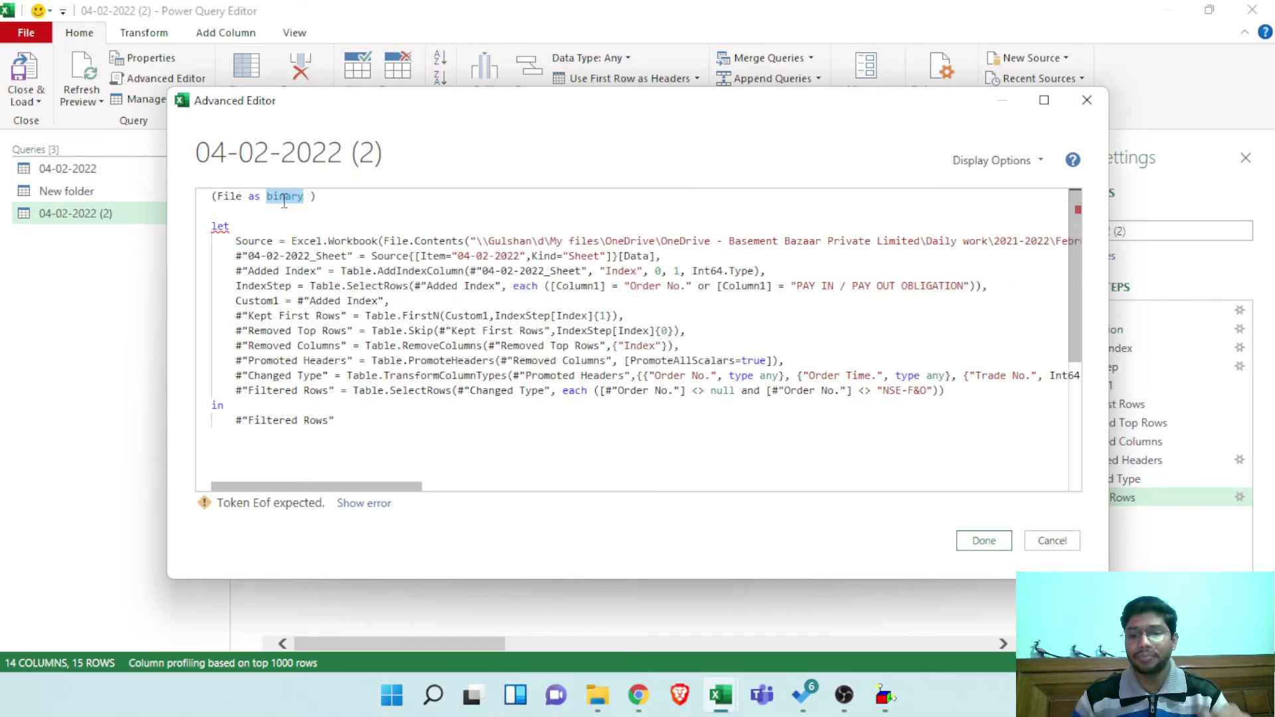
{"action": "key", "text": "BackSpace"}
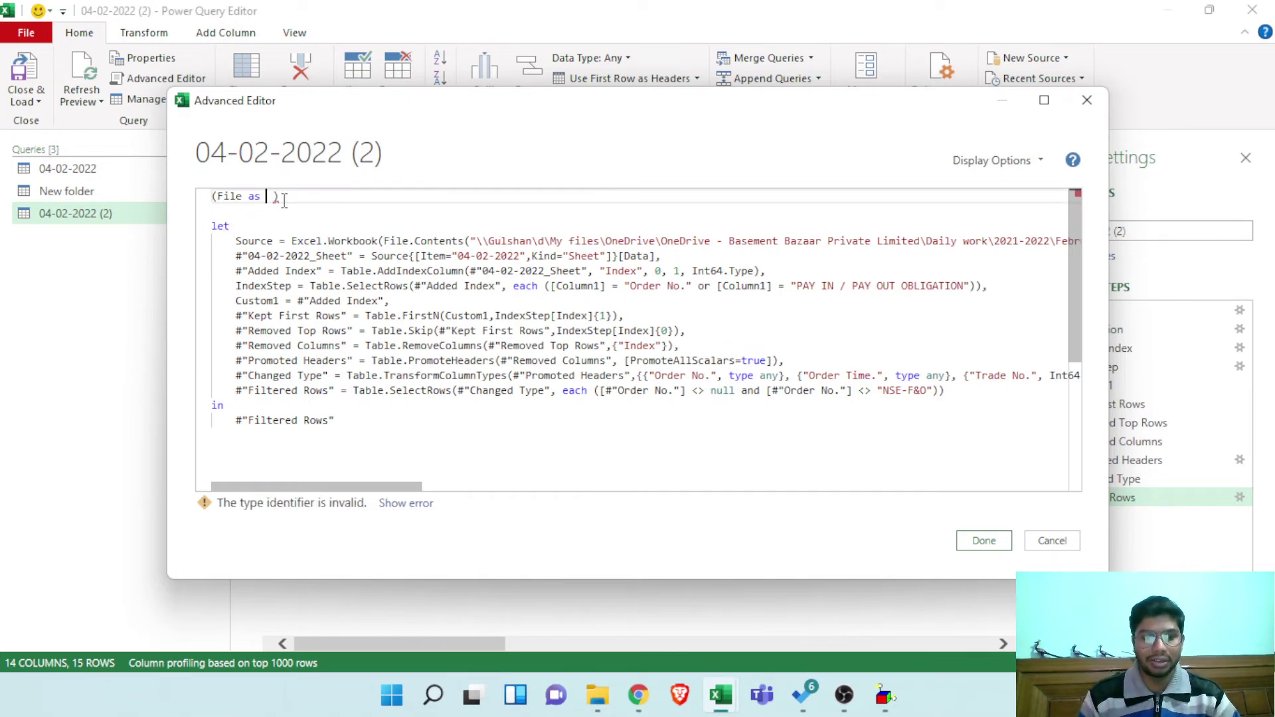
{"action": "type", "text": "table"}
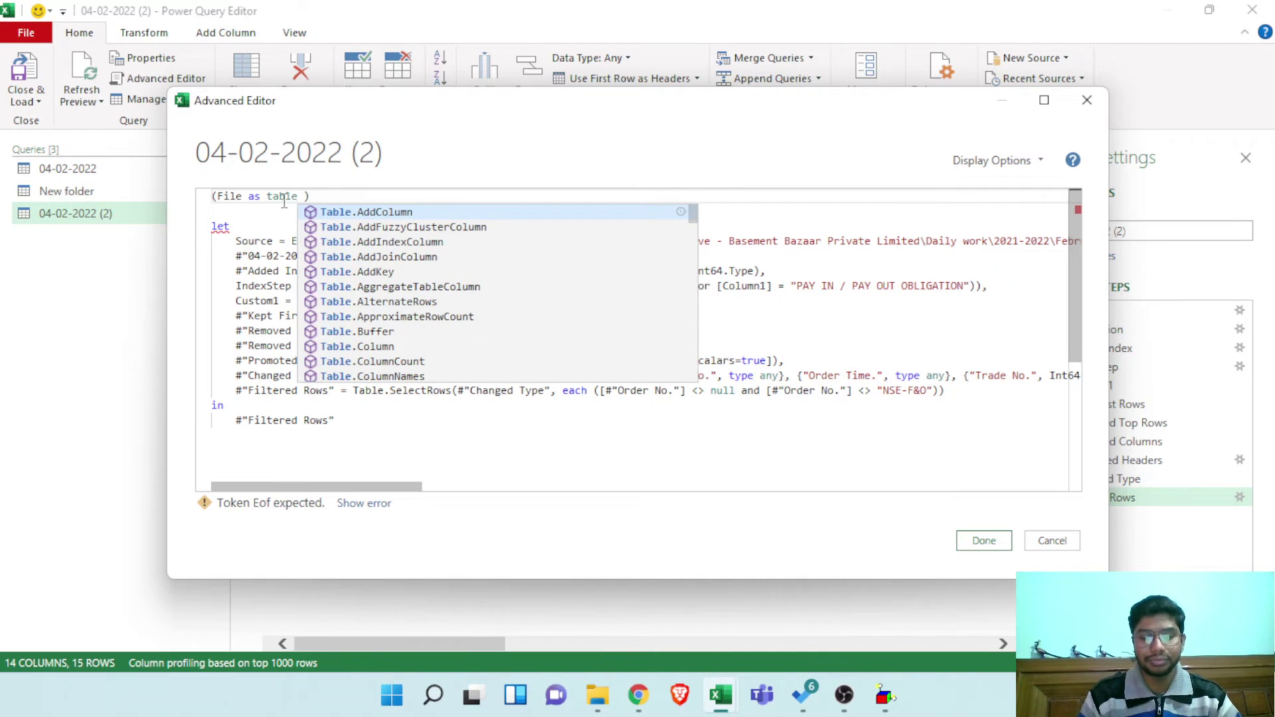
Add the => operator after the parameter declaration to turn the query code into a function
{"action": "left_click", "coordinate": [525, 196]}
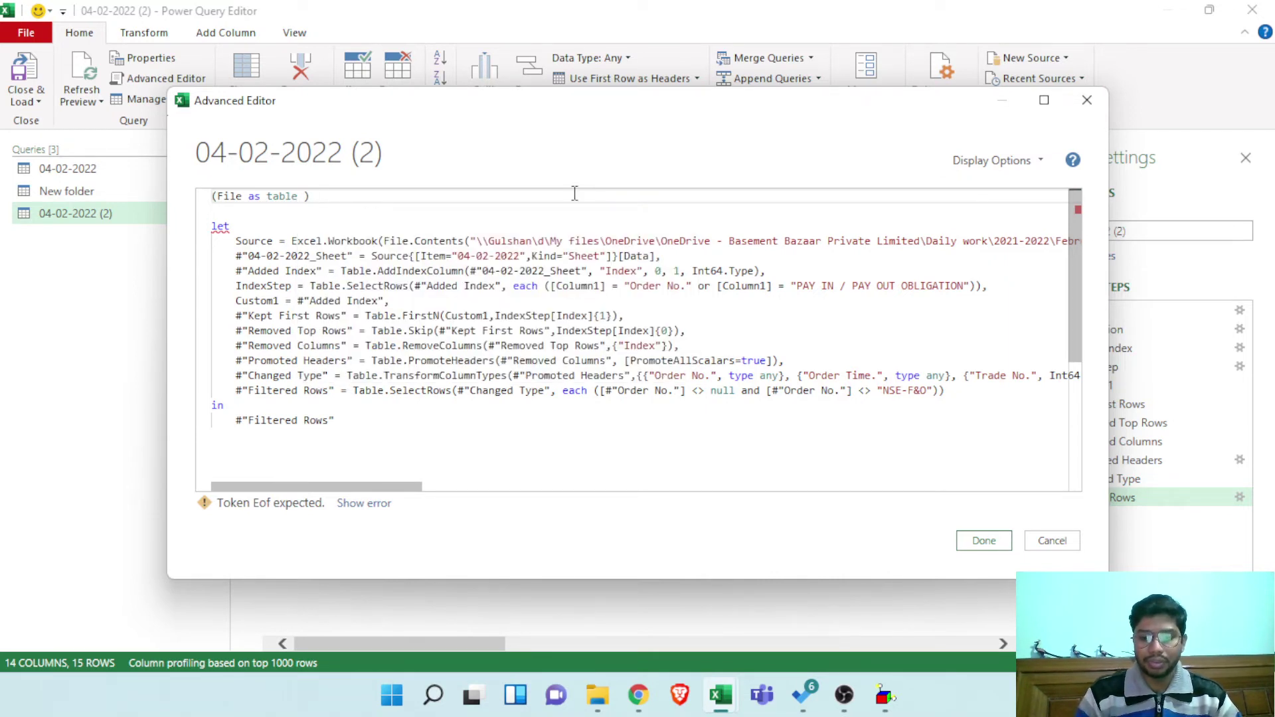
{"action": "type", "text": "=>"}
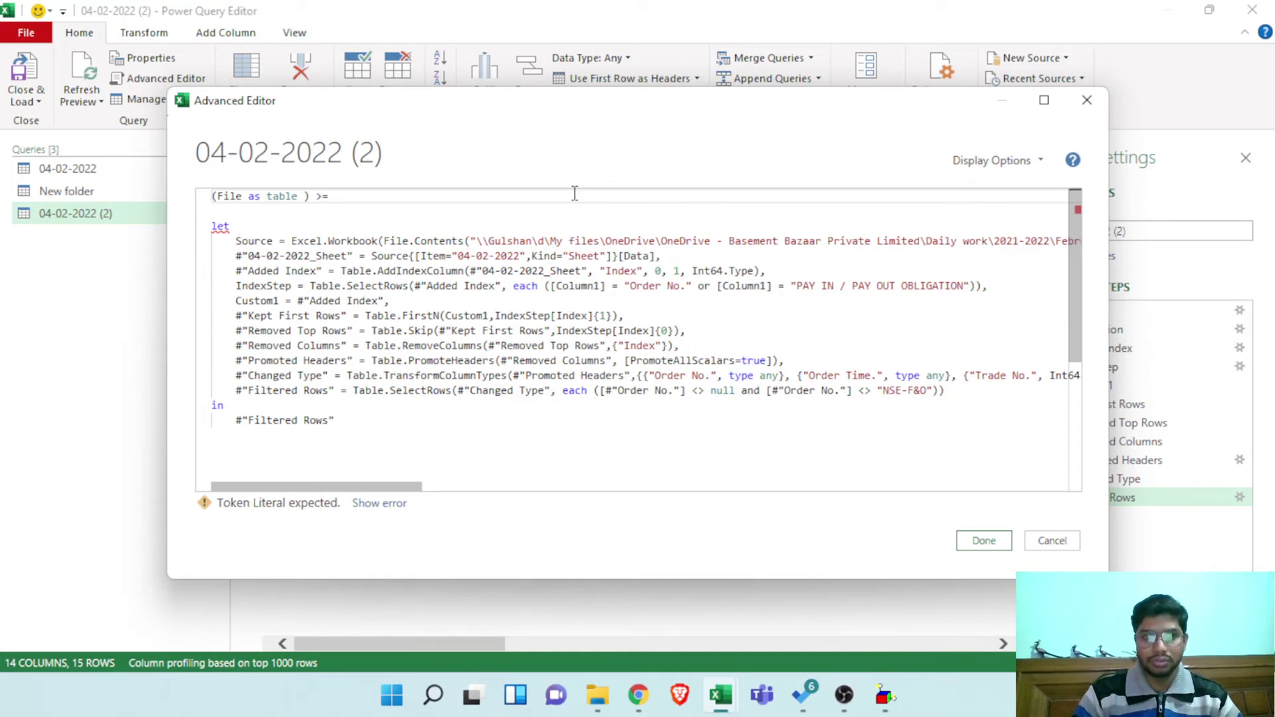
{"action": "key", "text": "BackSpace"}
{"action": "key", "text": "BackSpace"}
{"action": "type", "text": "=>"}
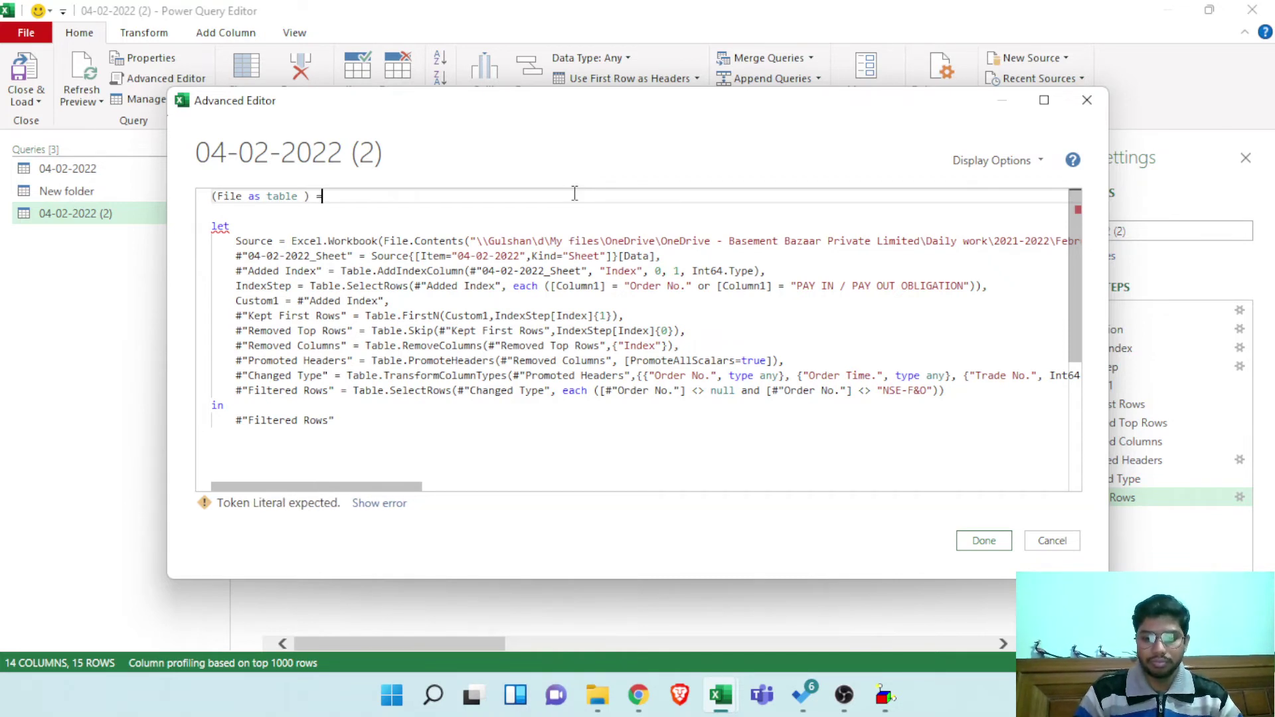
{"action": "left_click", "coordinate": [429, 343]}
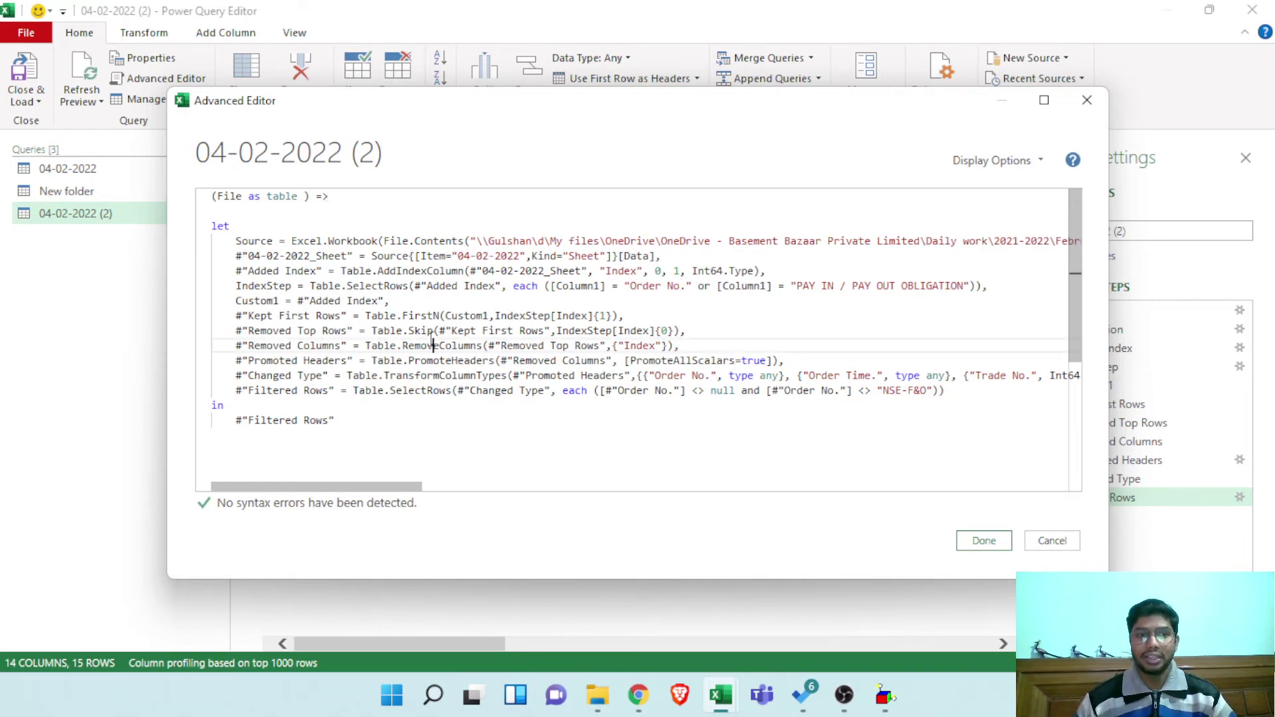
Review the File parameter, its table type and the Source line in the function code
{"action": "double_click", "coordinate": [235, 197]}
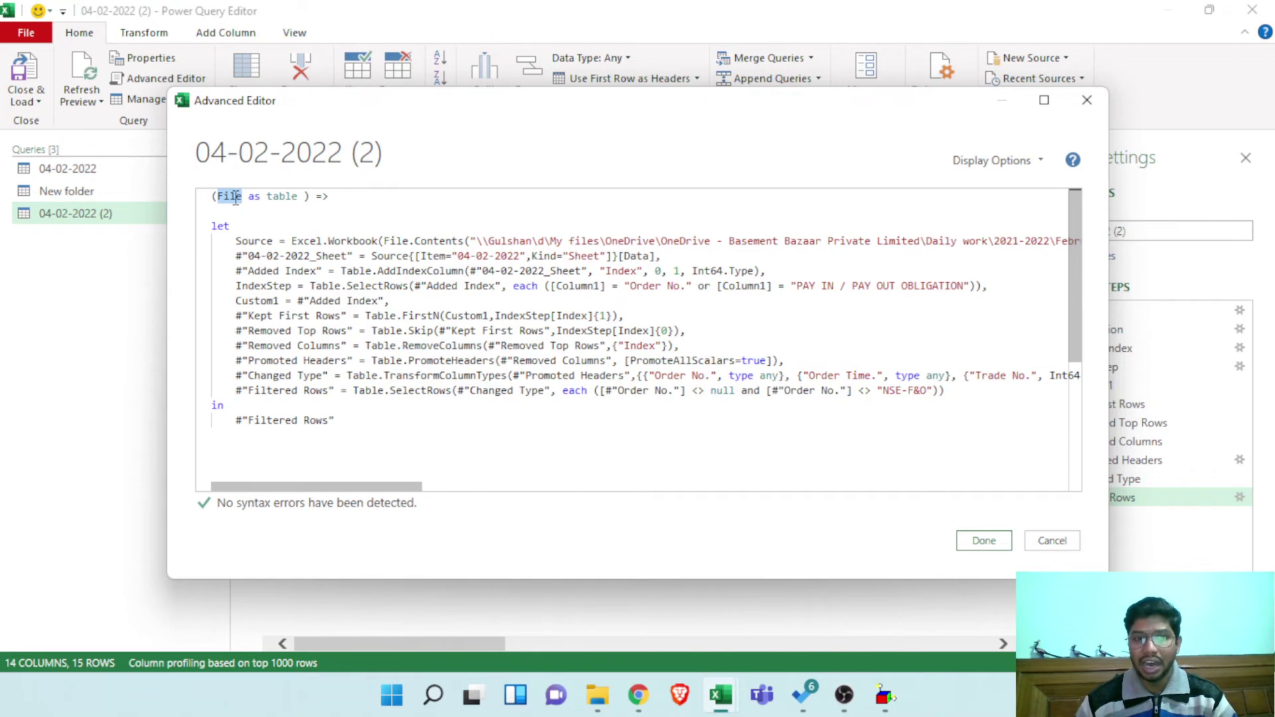
{"action": "left_click", "coordinate": [385, 240]}
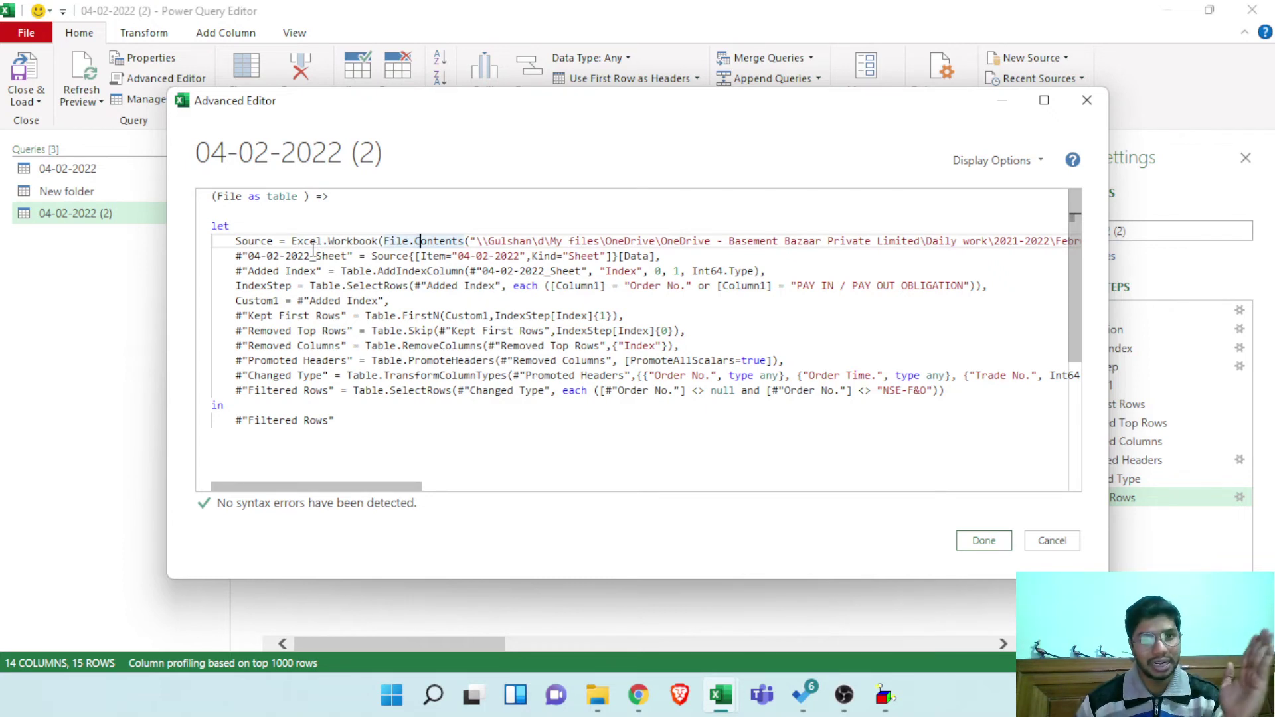
{"action": "double_click", "coordinate": [280, 198]}
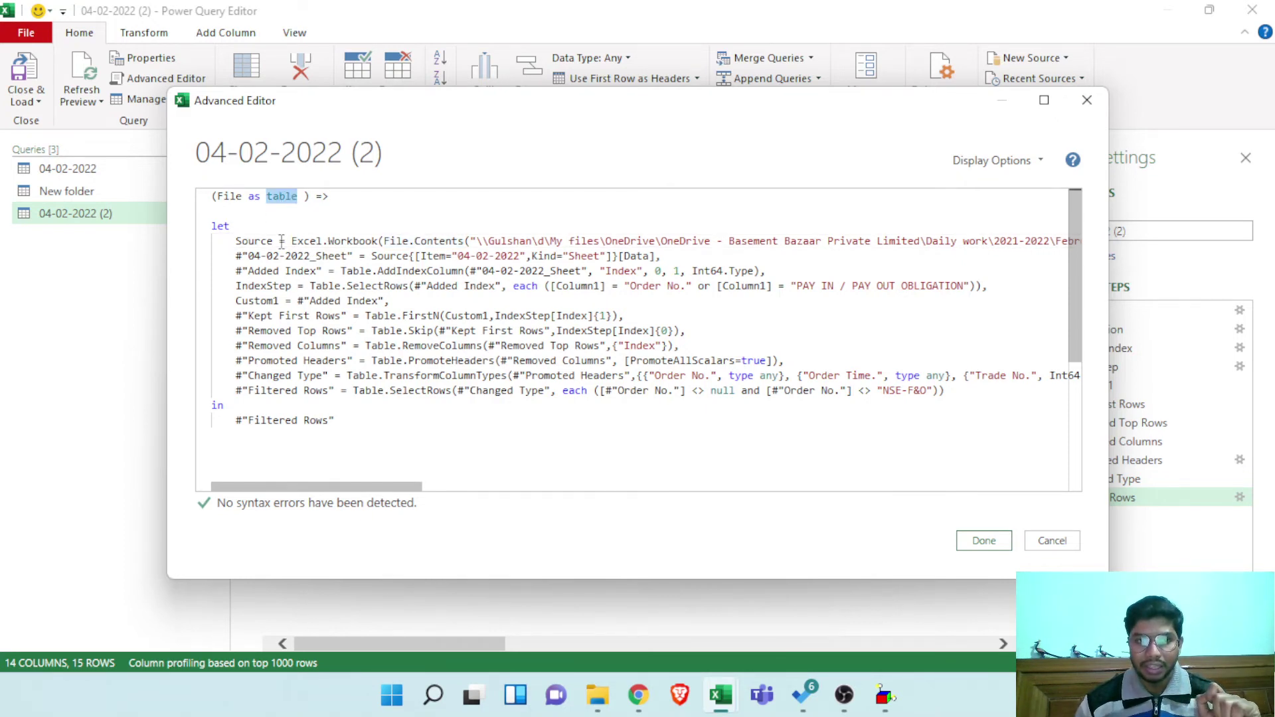
{"action": "double_click", "coordinate": [259, 239]}
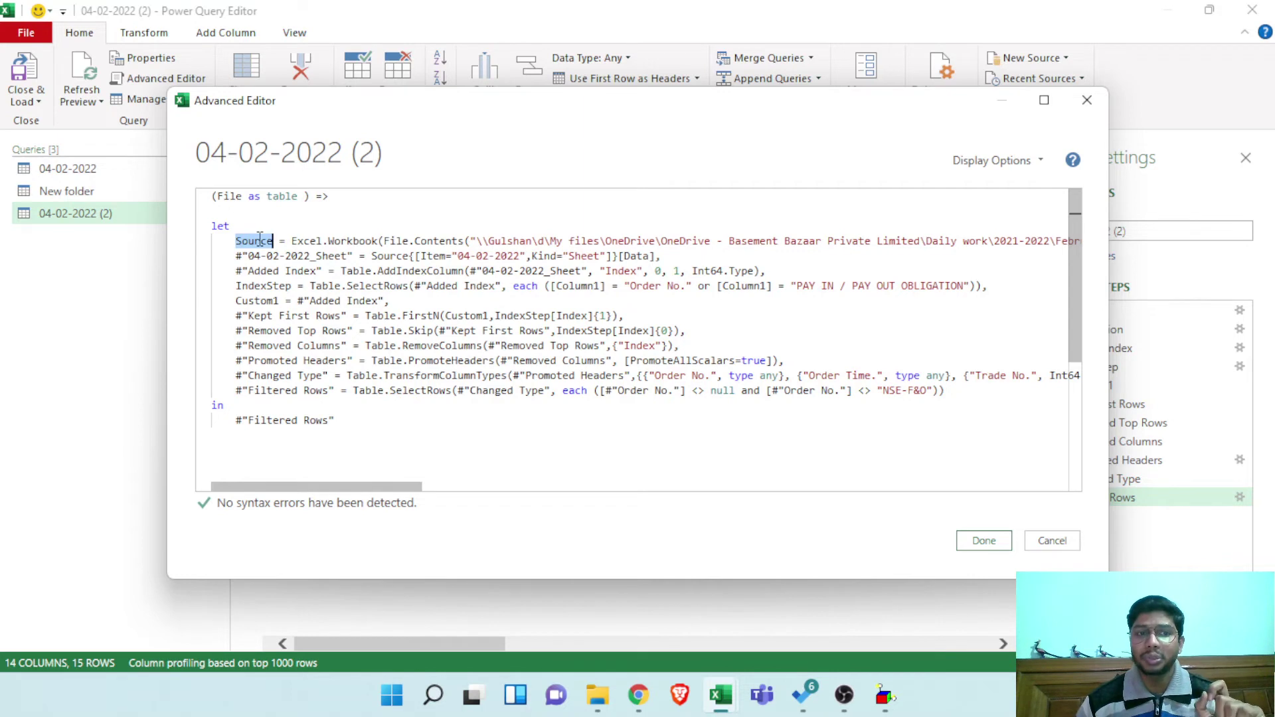
Examine the Source line, the sheet navigation line and the sheet reference inside the Added Index step
{"action": "left_click_drag", "start_coordinate": [297, 240], "coordinate": [385, 240]}
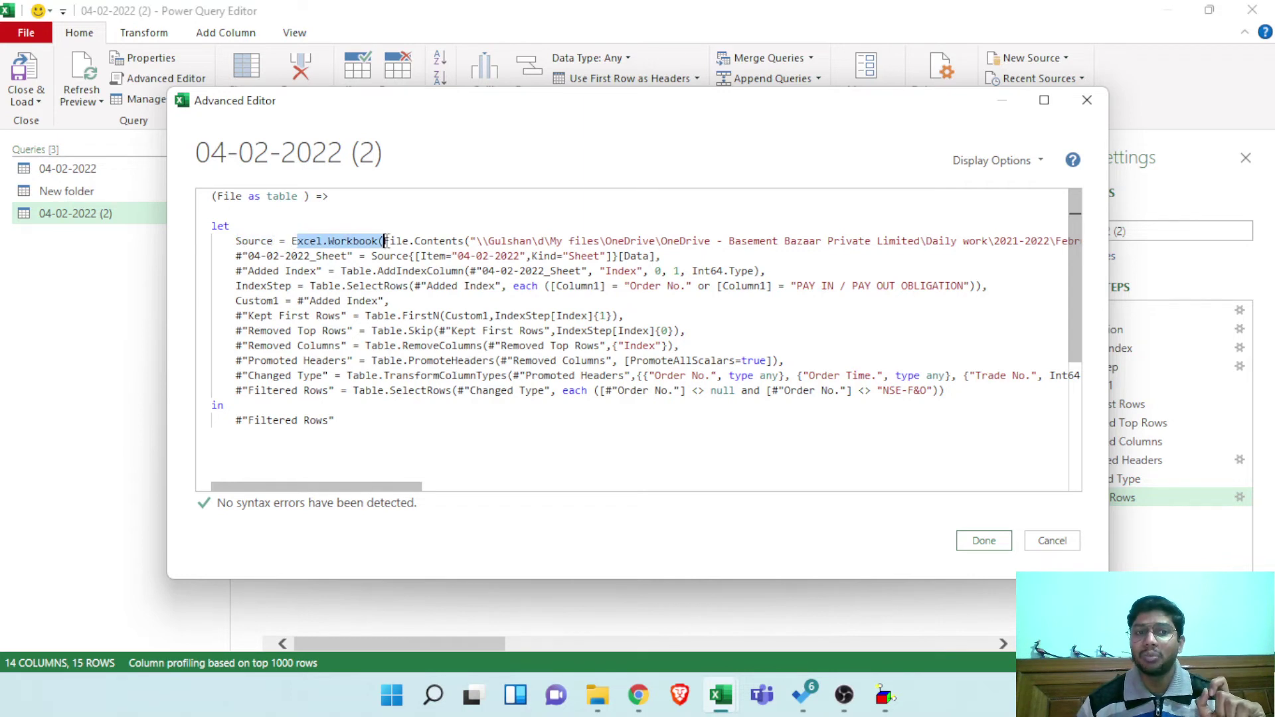
{"action": "left_click", "coordinate": [277, 241]}
{"action": "left_click", "coordinate": [258, 240]}
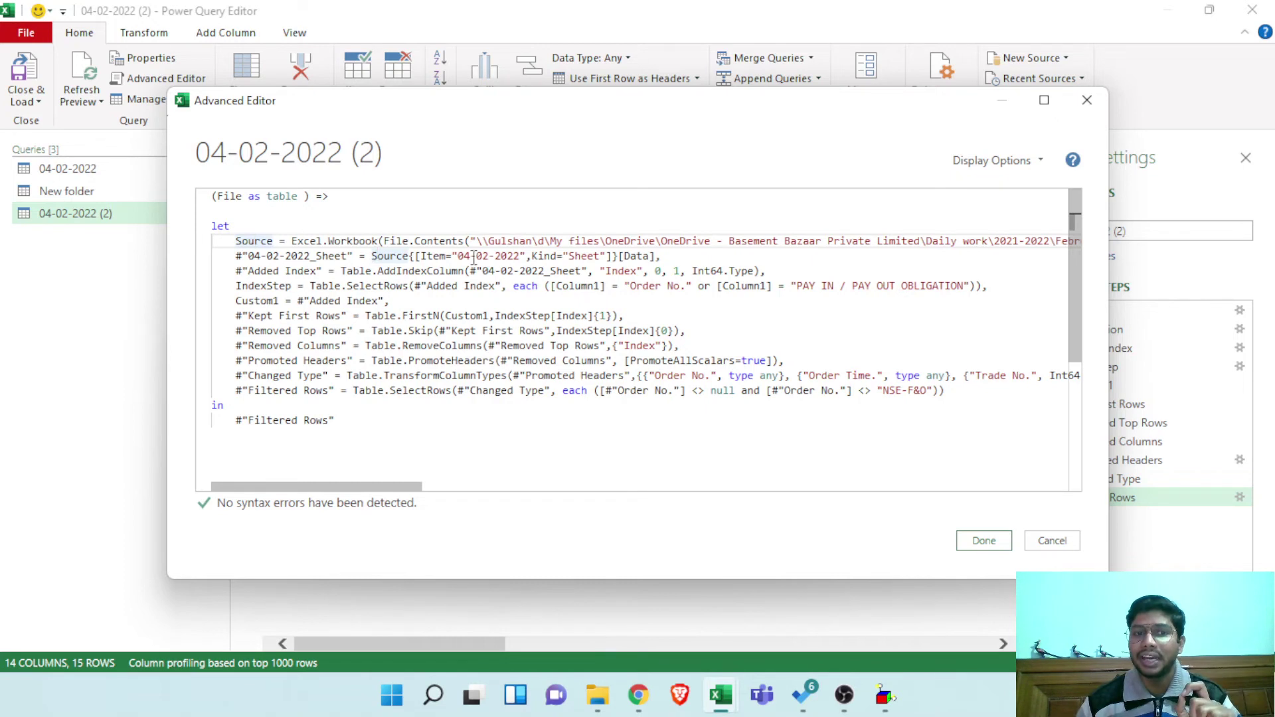
{"action": "left_click_drag", "start_coordinate": [474, 258], "coordinate": [654, 241]}
{"action": "left_click", "coordinate": [492, 240]}
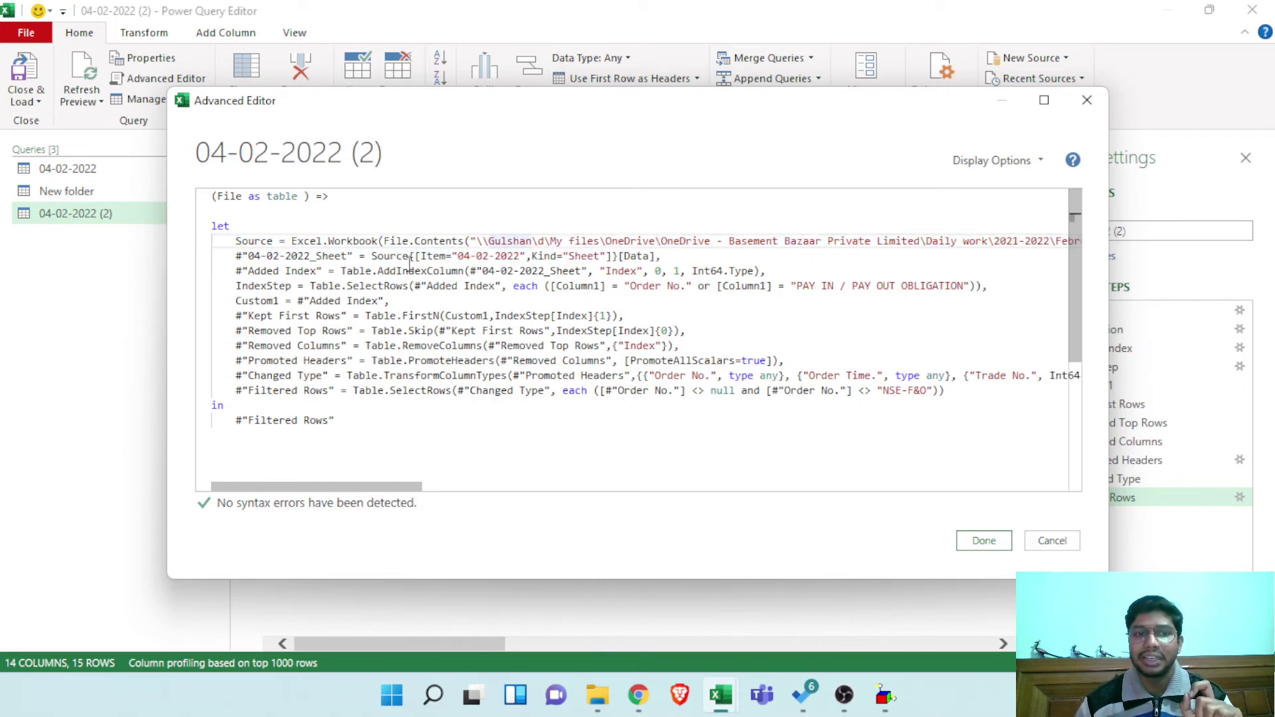
{"action": "left_click_drag", "start_coordinate": [376, 258], "coordinate": [668, 254]}
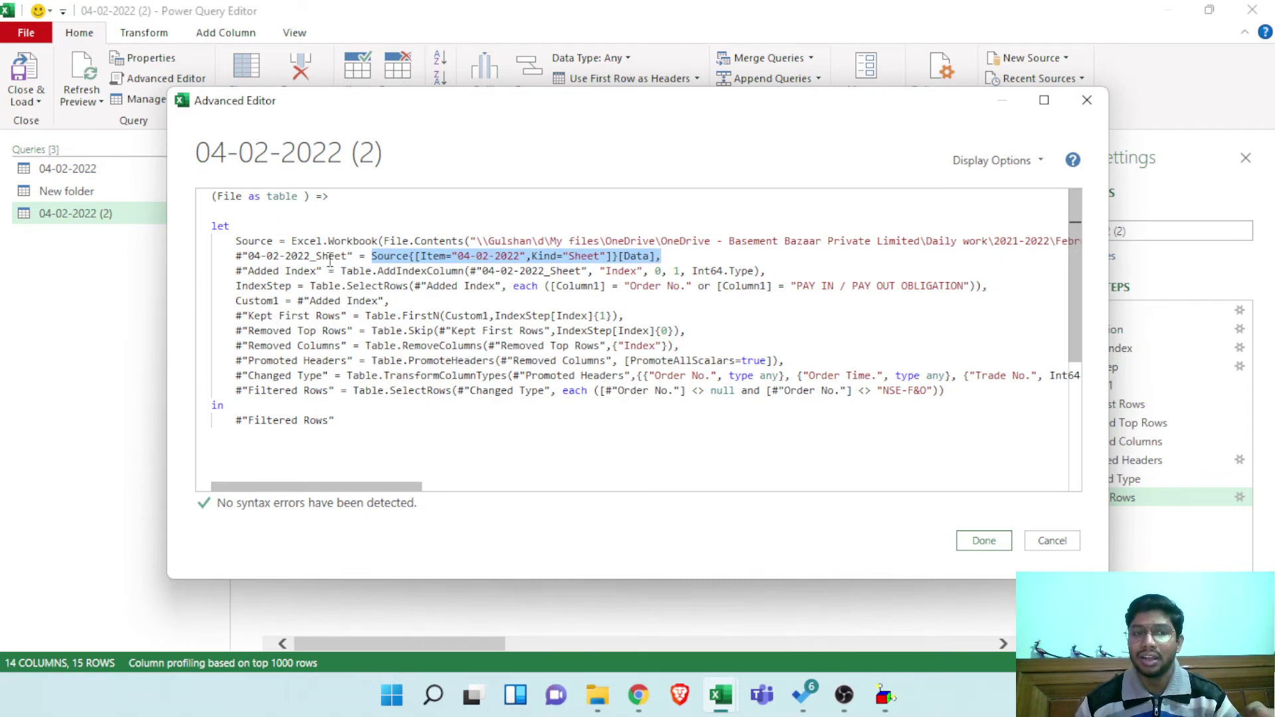
{"action": "left_click_drag", "start_coordinate": [341, 272], "coordinate": [585, 272]}
{"action": "left_click", "coordinate": [481, 272]}
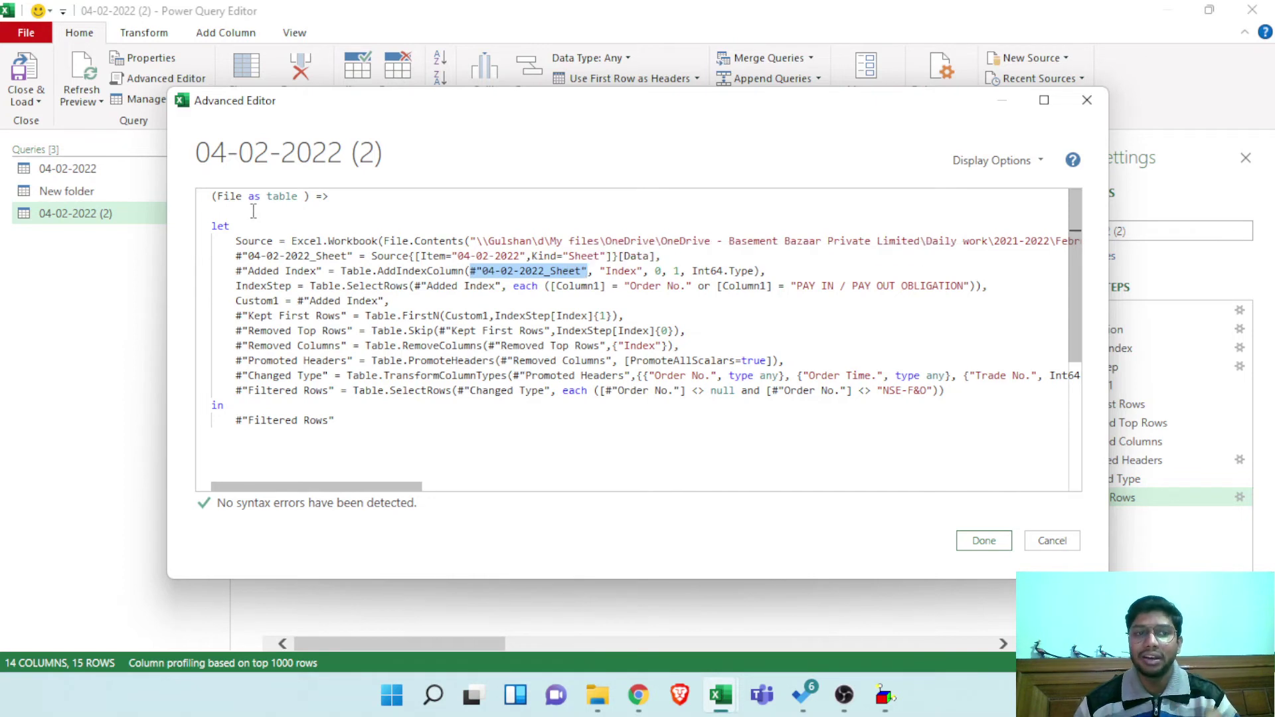
Replace the #"04-02-2022_Sheet" reference in the Added Index step with the File parameter
{"action": "double_click", "coordinate": [236, 195]}
{"action": "key", "text": "ctrl+c"}
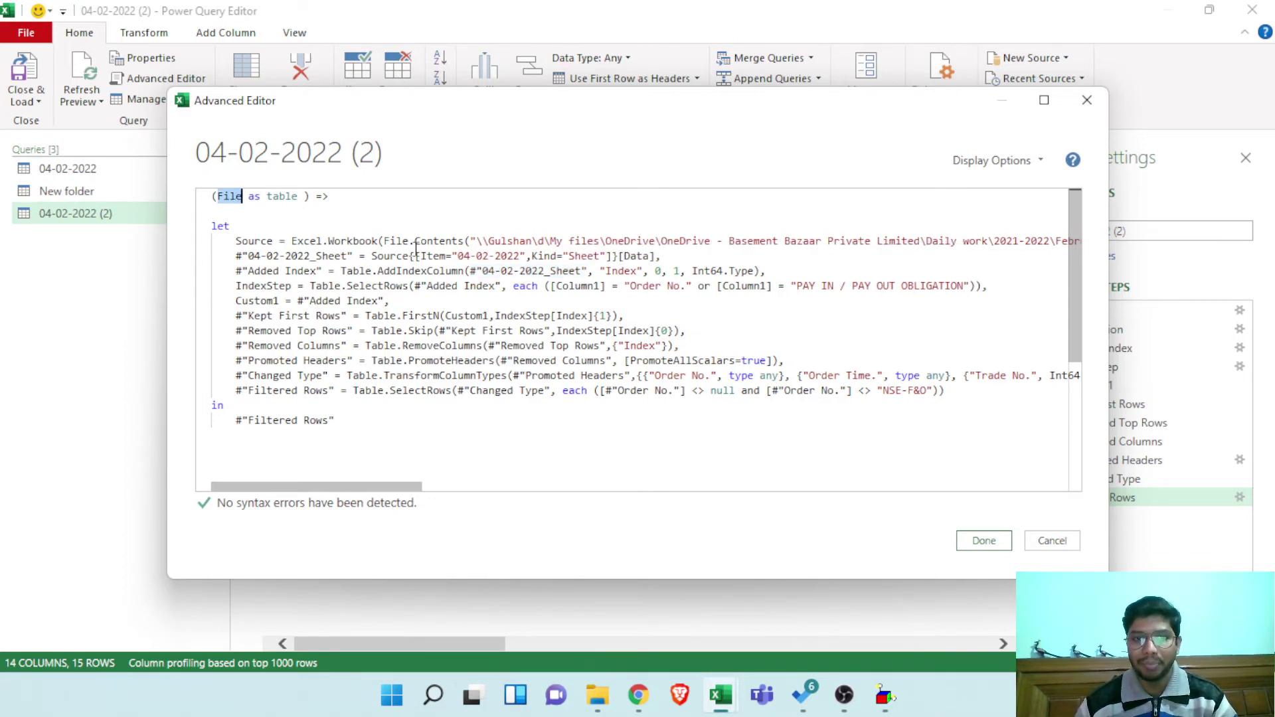
{"action": "left_click_drag", "start_coordinate": [470, 271], "coordinate": [583, 270]}
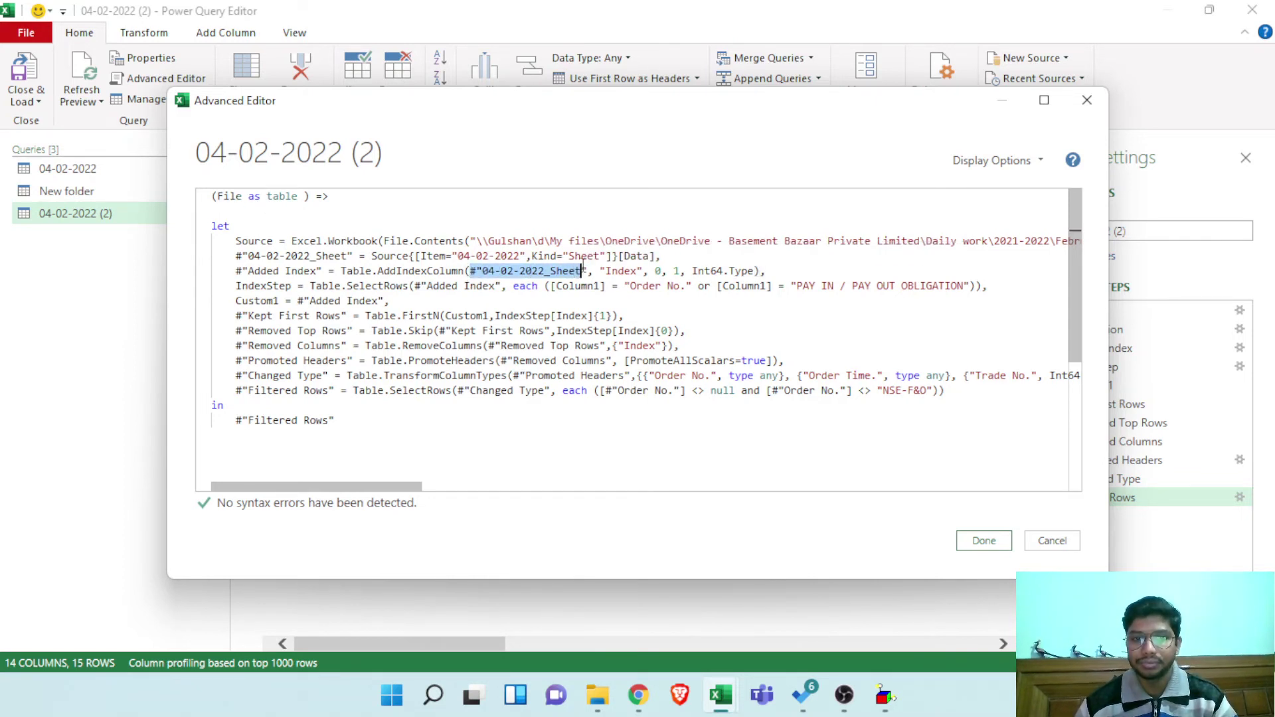
{"action": "key", "text": "ctrl+v"}
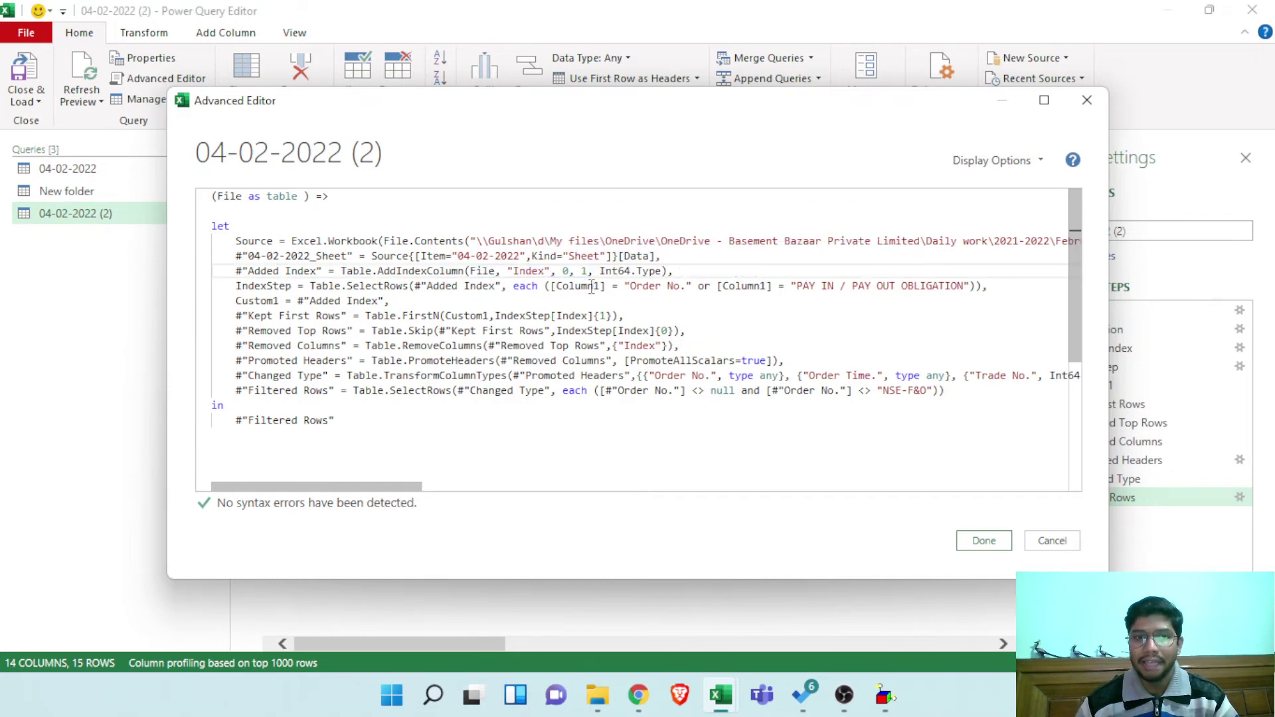
Delete the Source and 04-02-2022_Sheet lines from the function code and apply the edited code
{"action": "left_click_drag", "start_coordinate": [662, 258], "coordinate": [229, 241]}
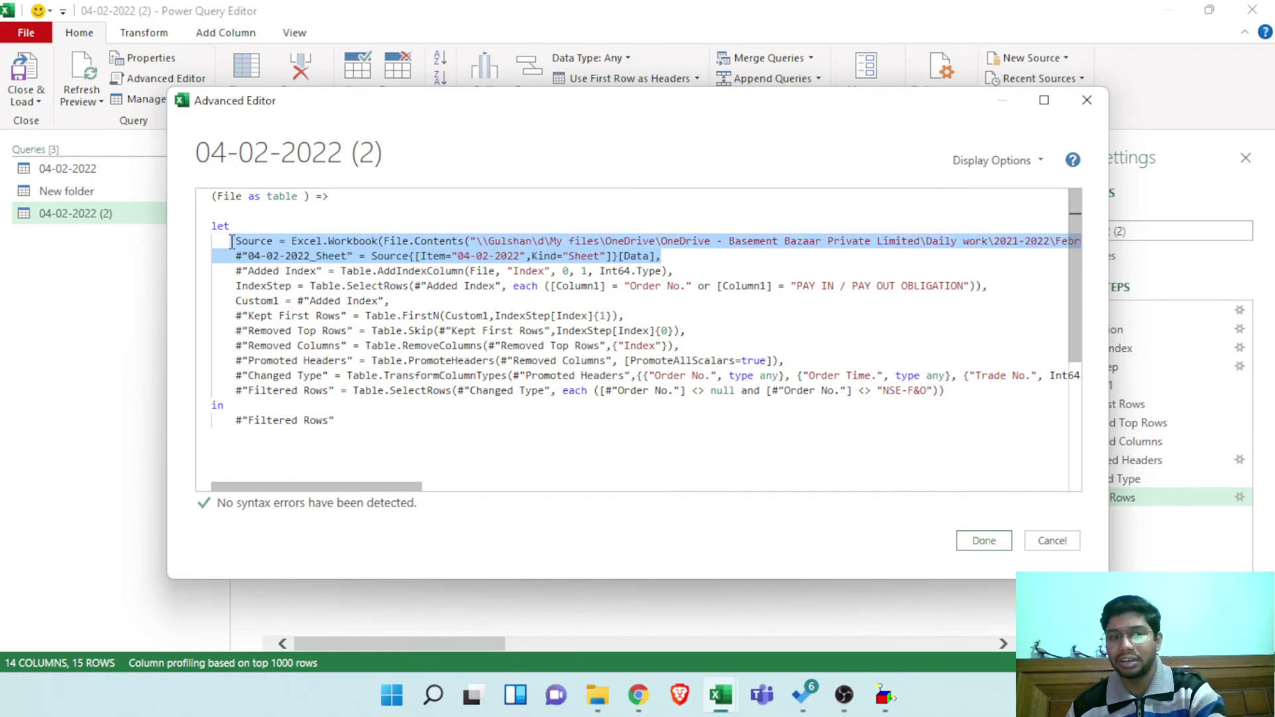
{"action": "key", "text": "Delete"}
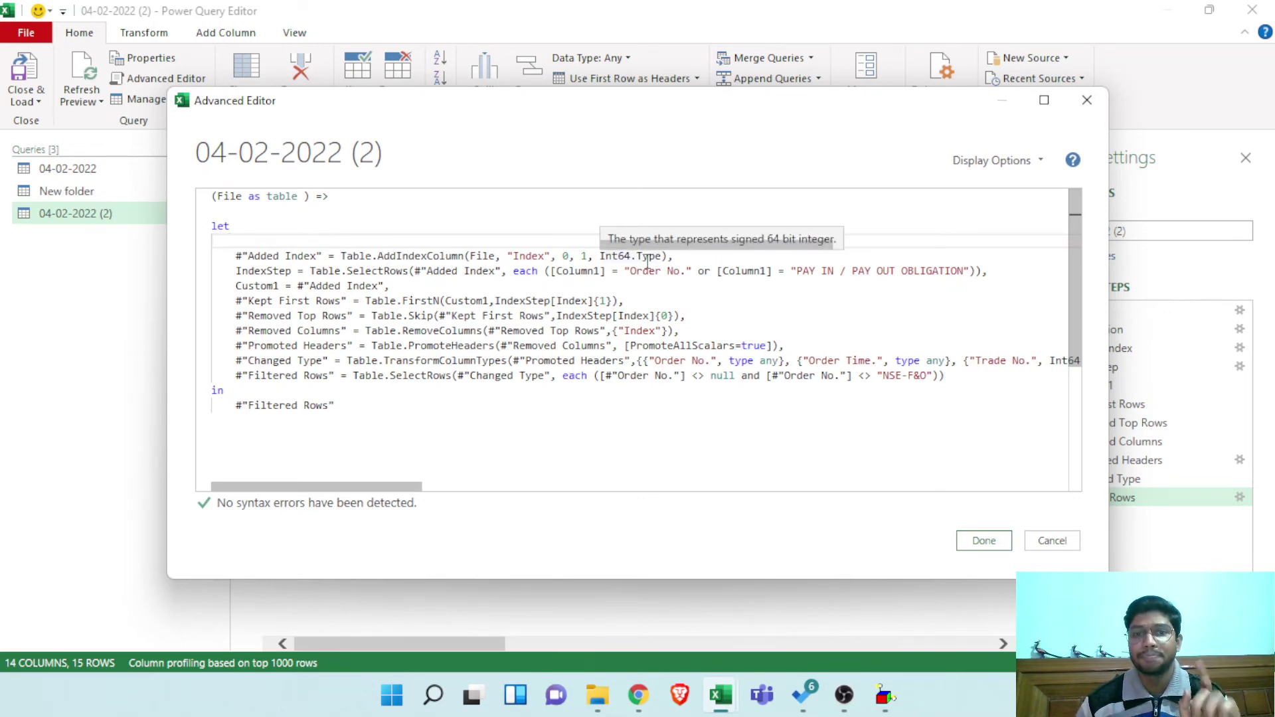
{"action": "left_click", "coordinate": [984, 541]}
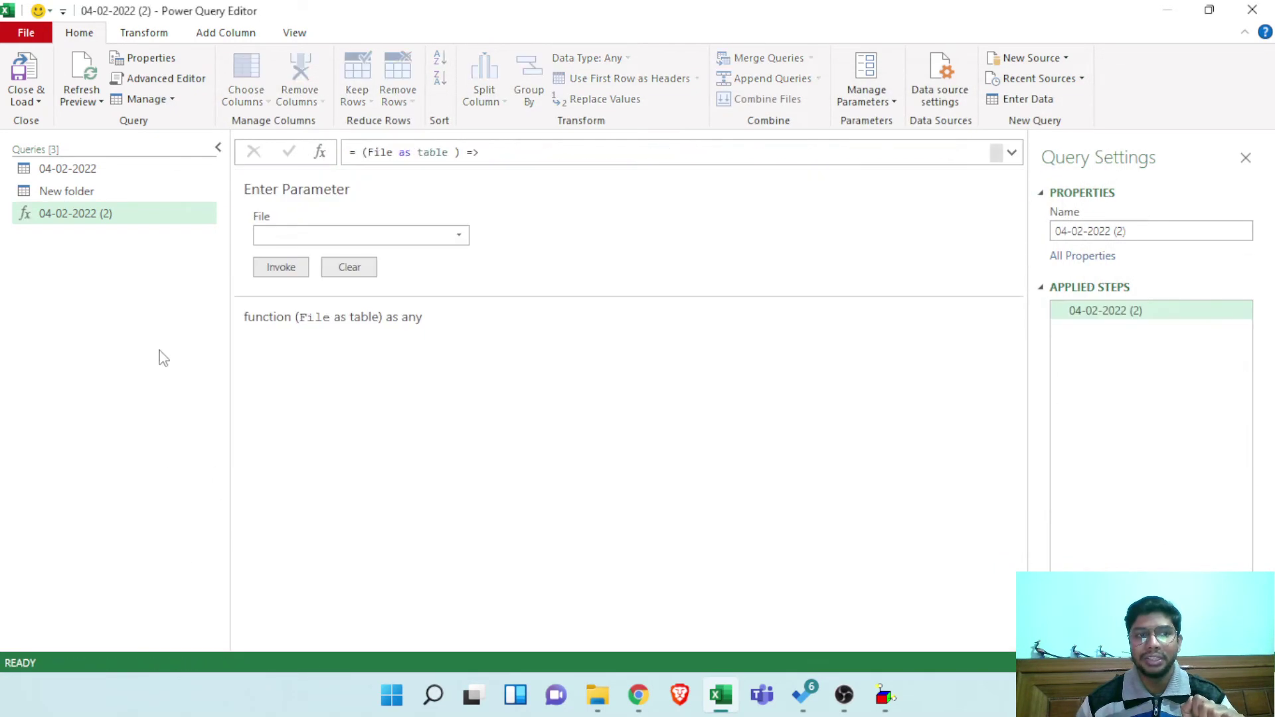
Rename the new function query as func1
{"action": "double_click", "coordinate": [100, 213]}
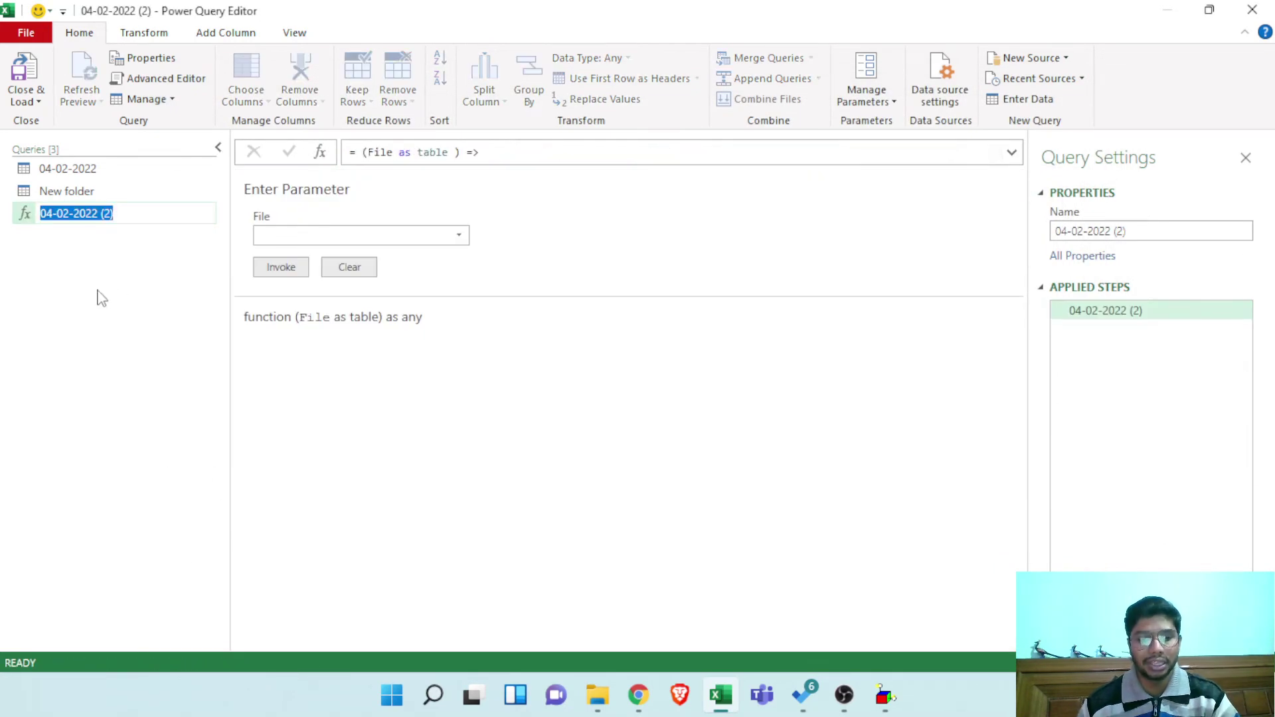
{"action": "type", "text": "func"}
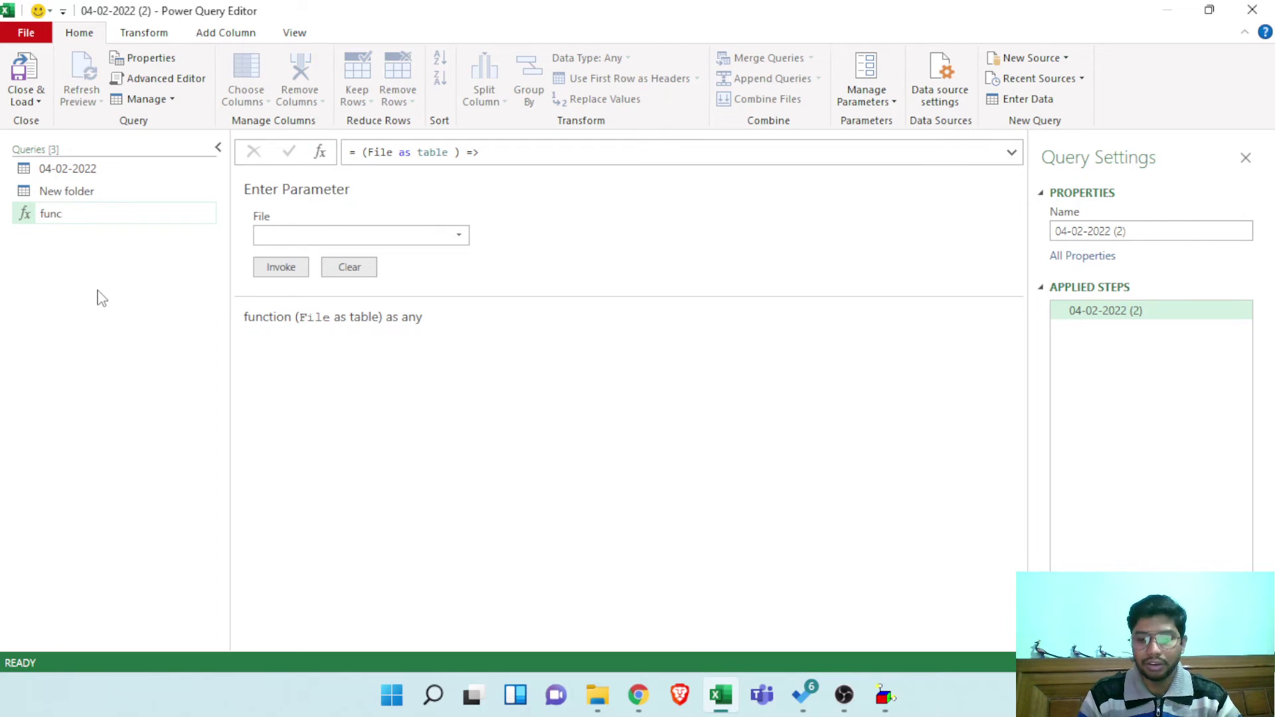
{"action": "type", "text": "1"}
{"action": "key", "text": "Return"}
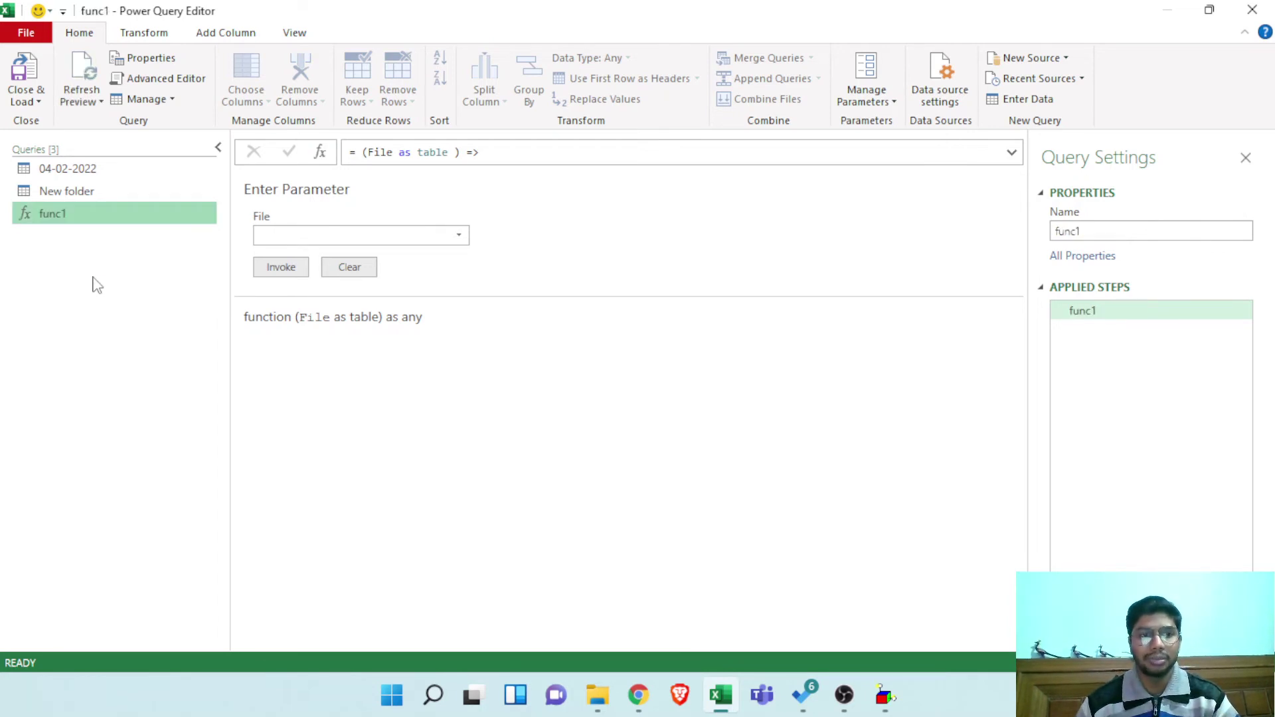
Inspect the New folder query's first-row Content and Custom.Data cells and compare its Added Custom and Expanded Custom steps
{"action": "left_click", "coordinate": [93, 172]}
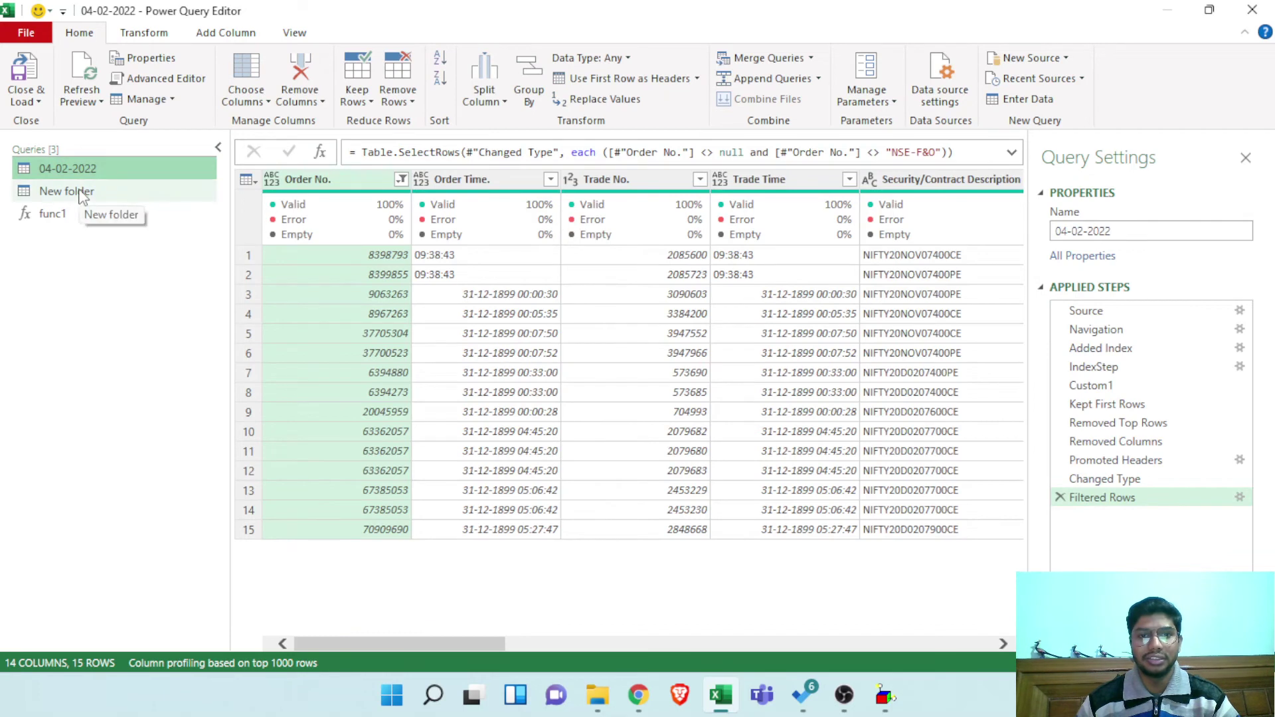
{"action": "left_click", "coordinate": [80, 193]}
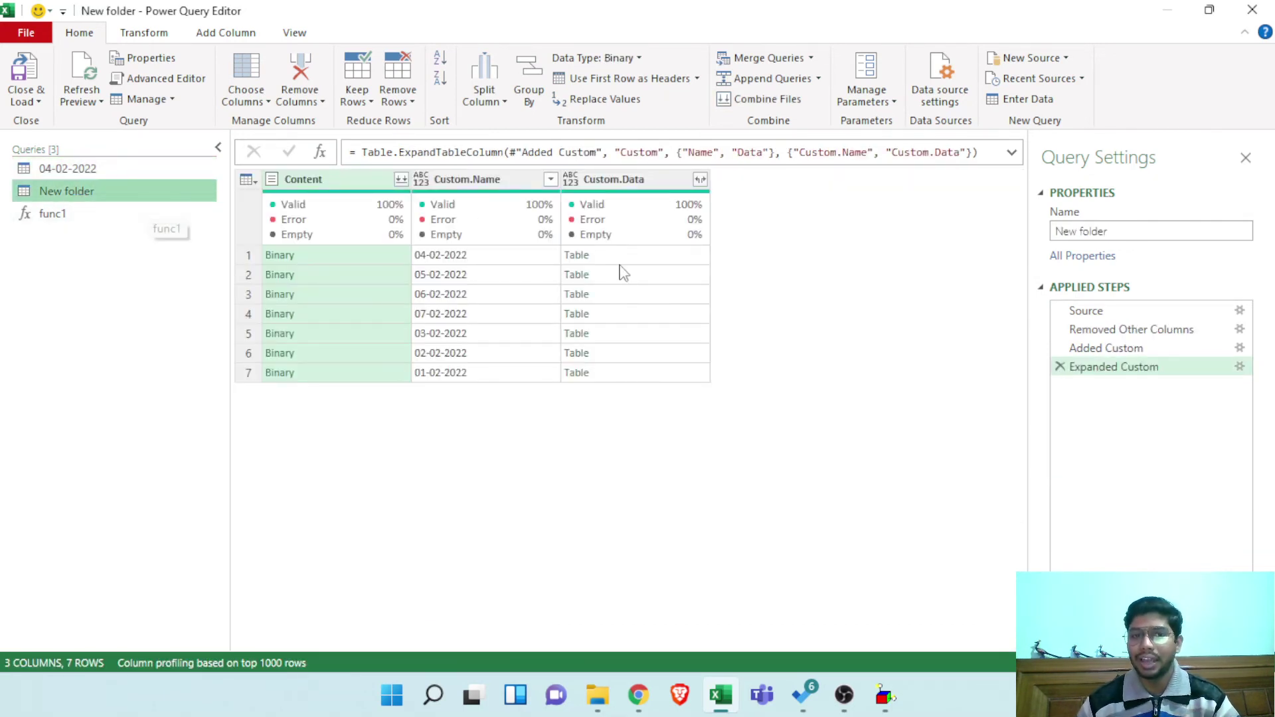
{"action": "left_click", "coordinate": [641, 258]}
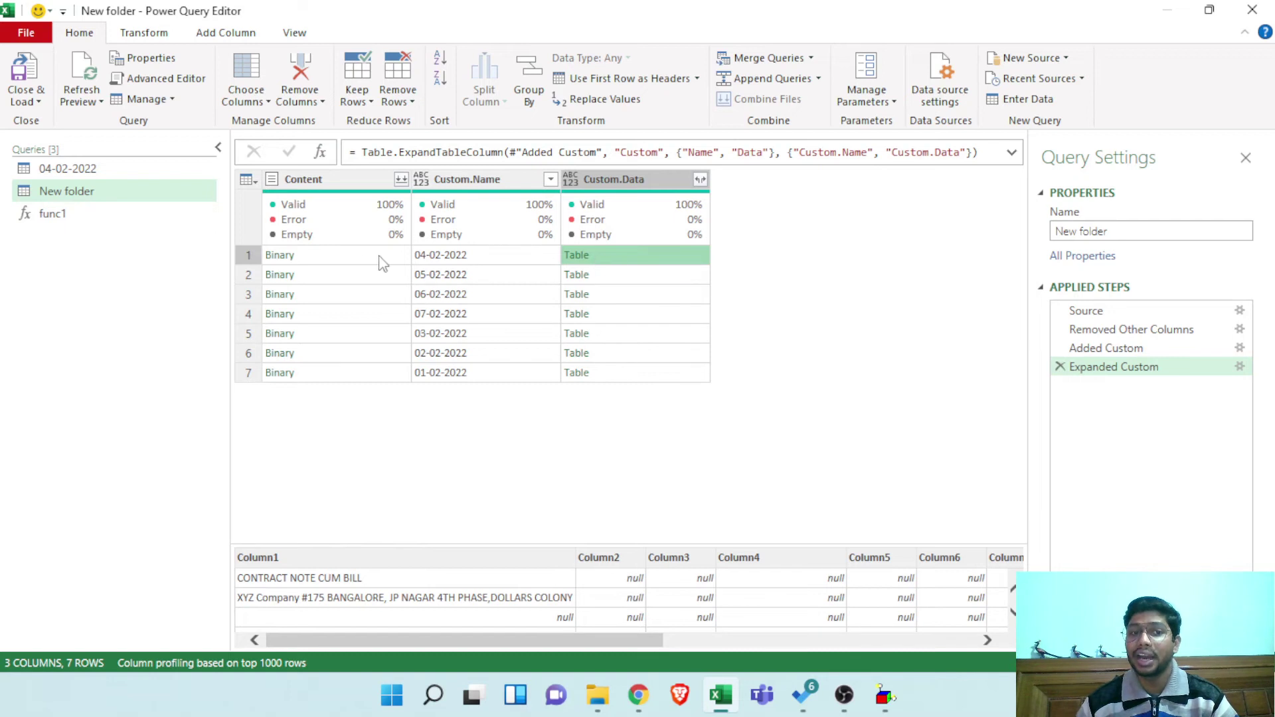
{"action": "left_click", "coordinate": [354, 259]}
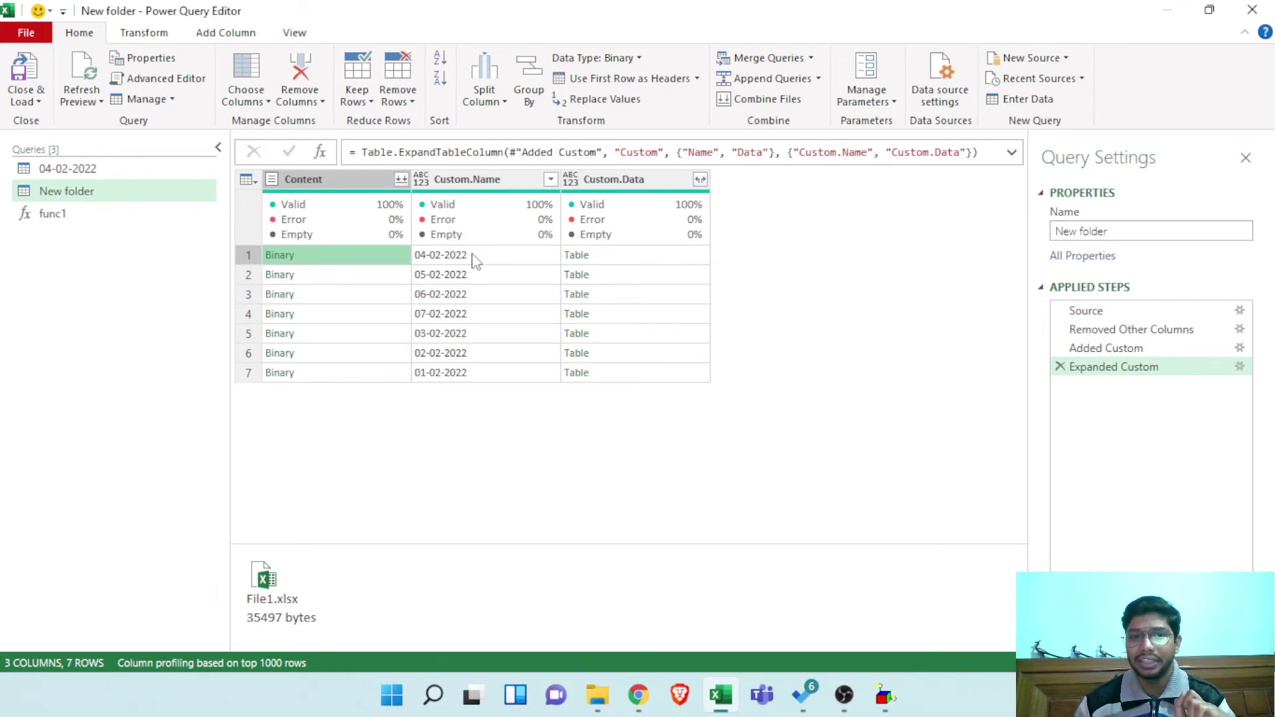
{"action": "left_click", "coordinate": [626, 260]}
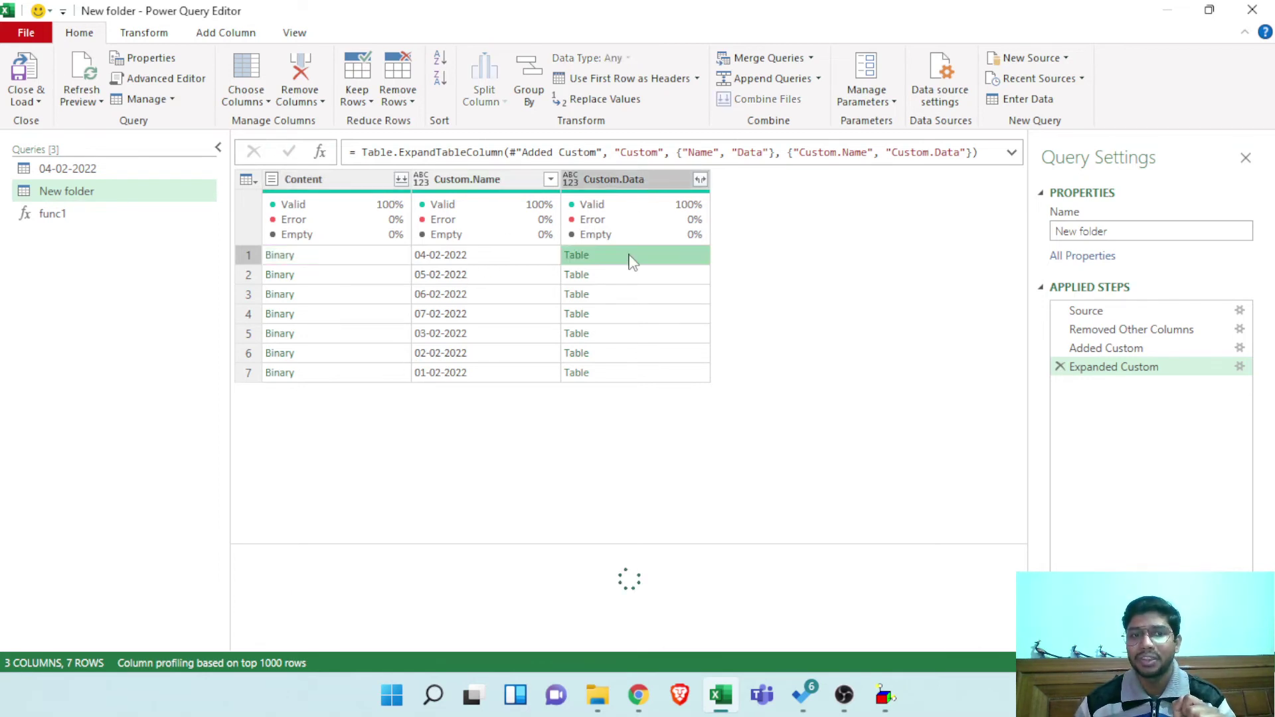
{"action": "left_click", "coordinate": [1129, 348]}
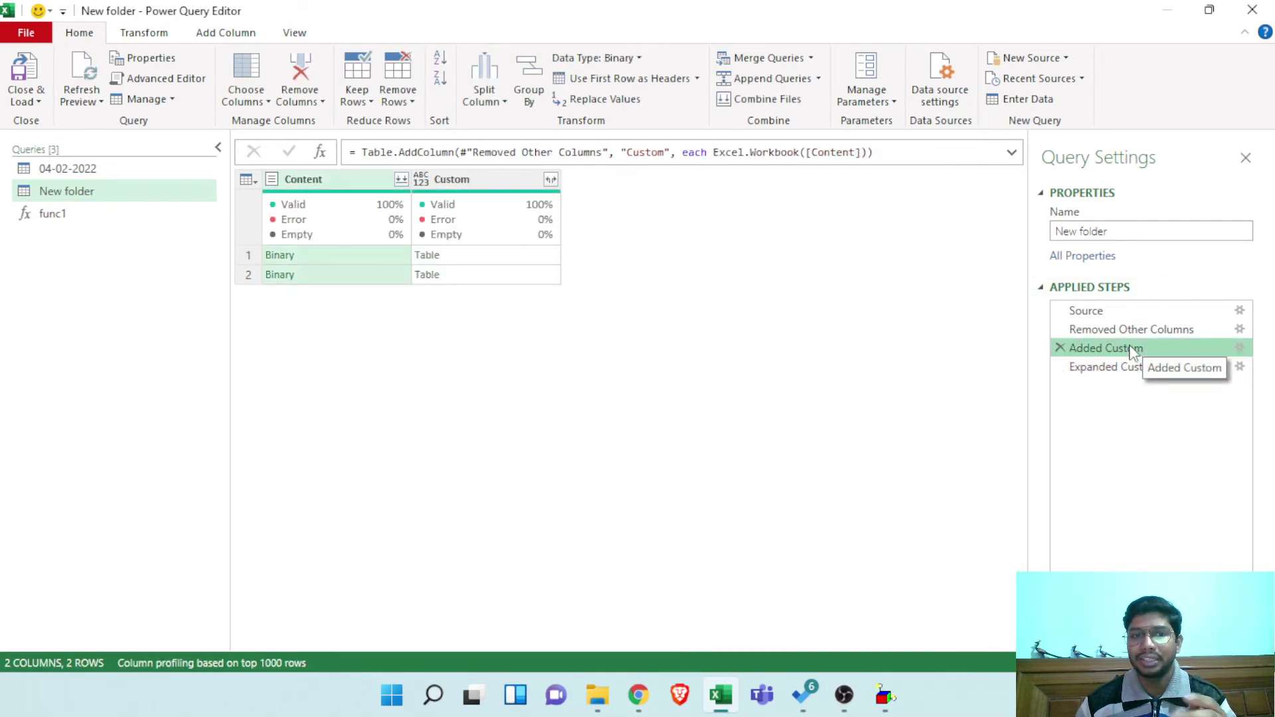
{"action": "left_click", "coordinate": [1122, 368]}
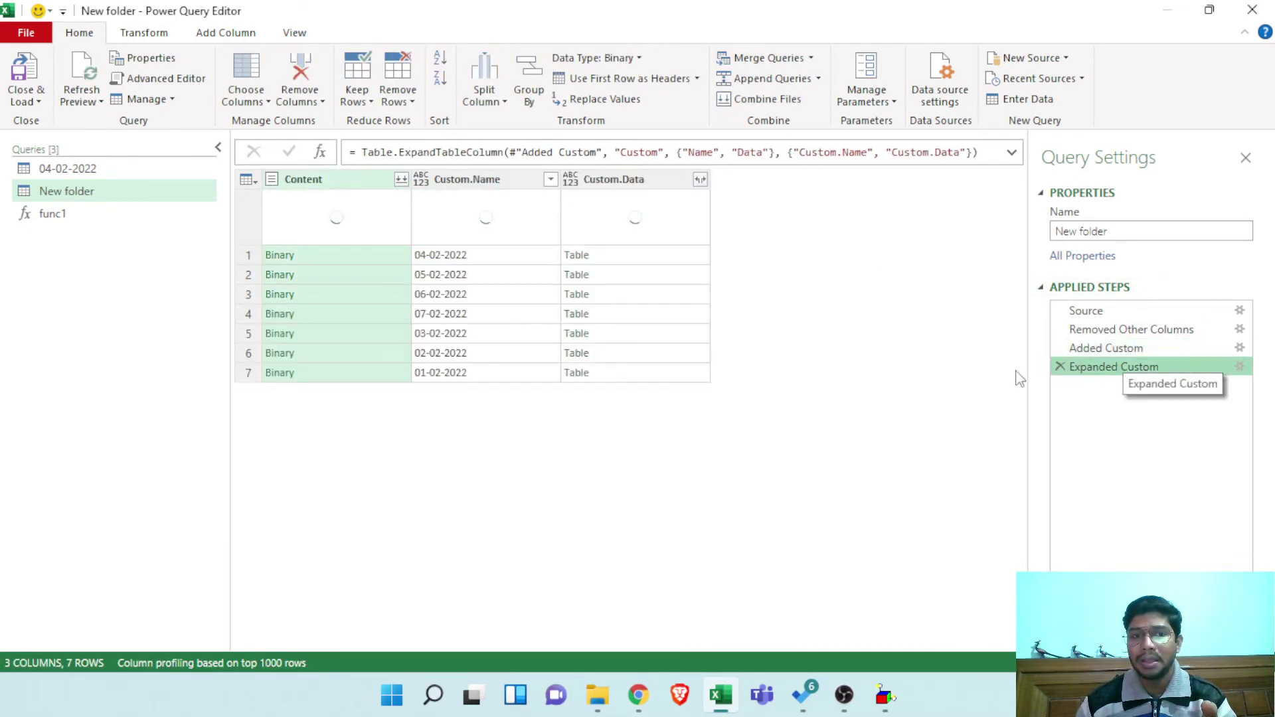
{"action": "left_click", "coordinate": [632, 256]}
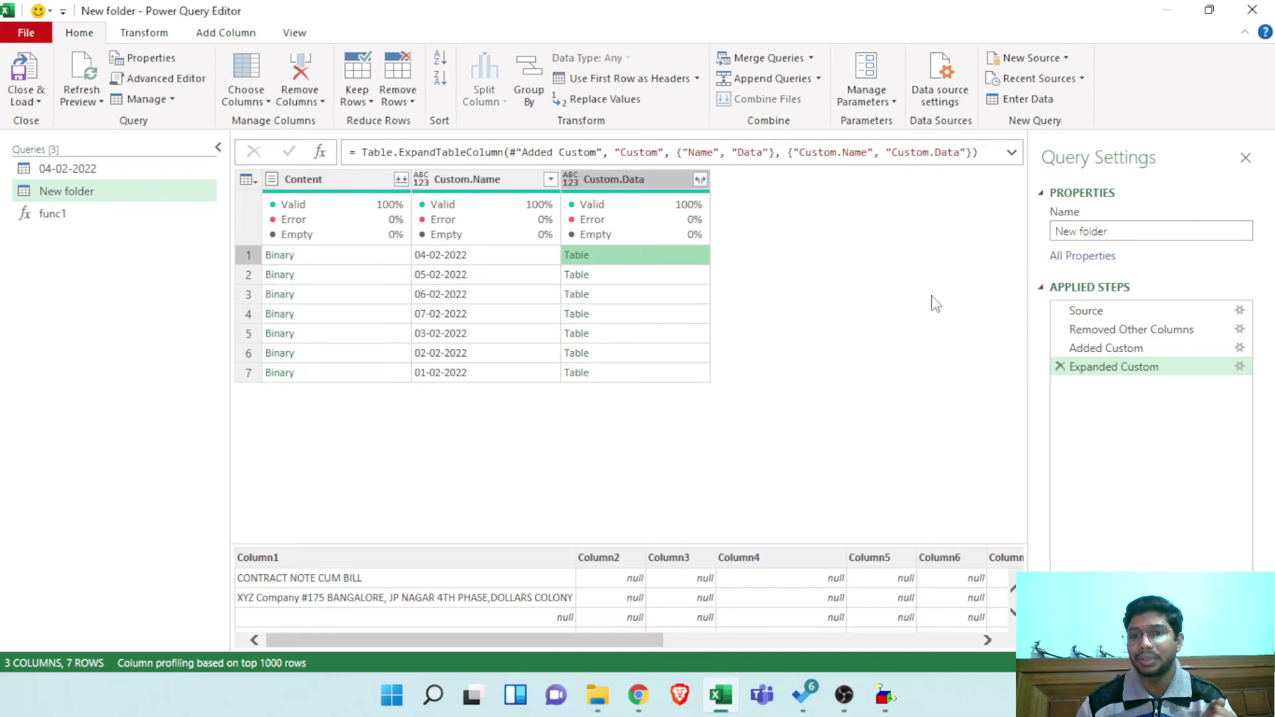
Review the New folder query from Source to Added Custom, including the Excel.Workbook formula and both Custom tables
{"action": "left_click", "coordinate": [1109, 320]}
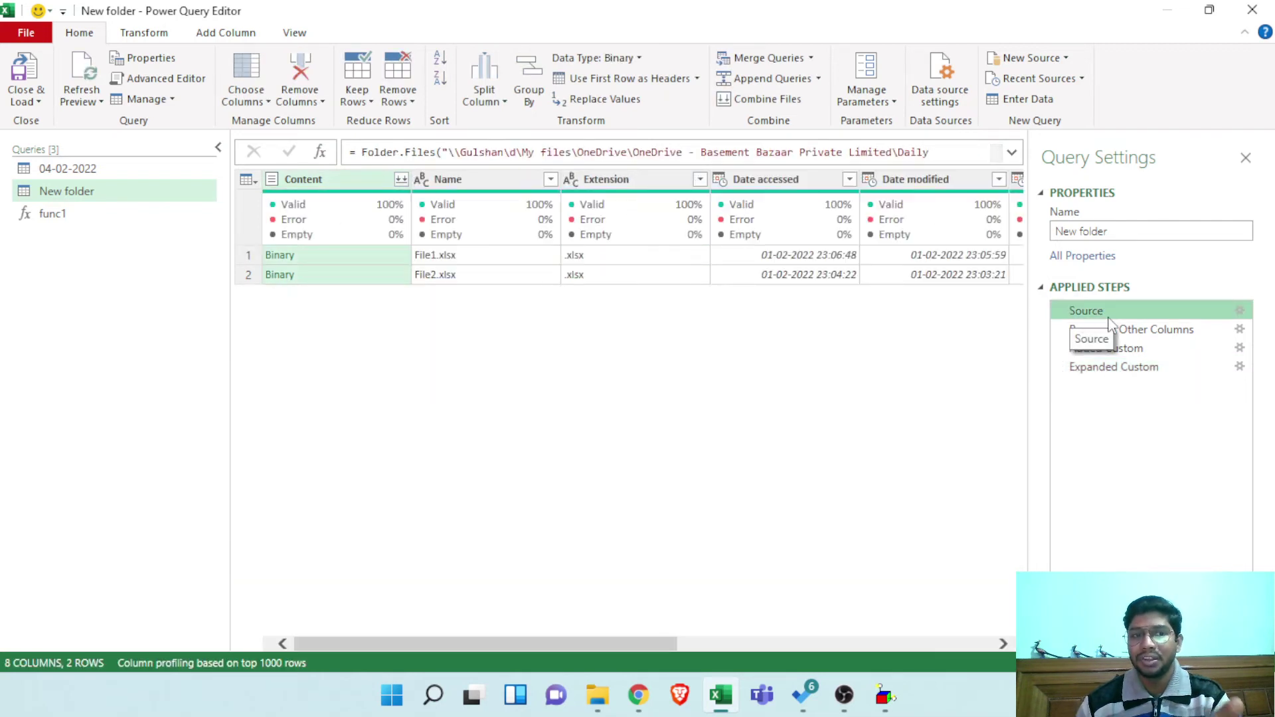
{"action": "left_click", "coordinate": [1133, 331]}
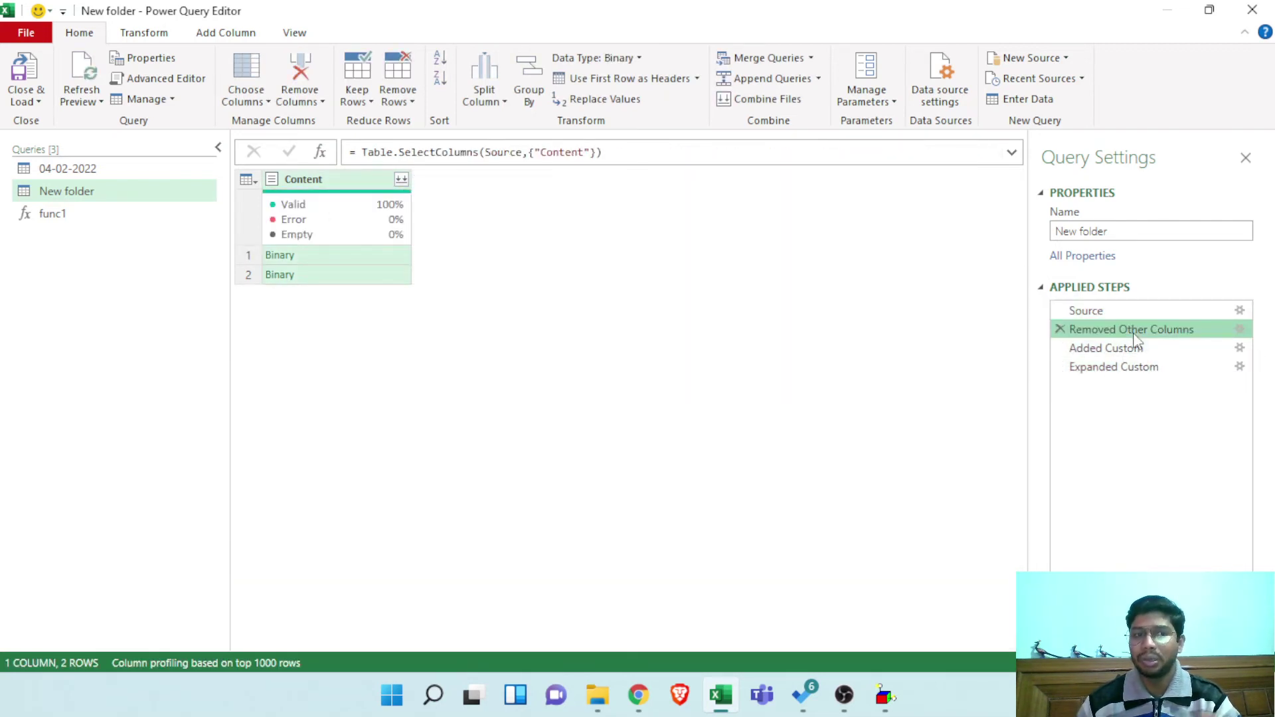
{"action": "left_click", "coordinate": [1099, 346]}
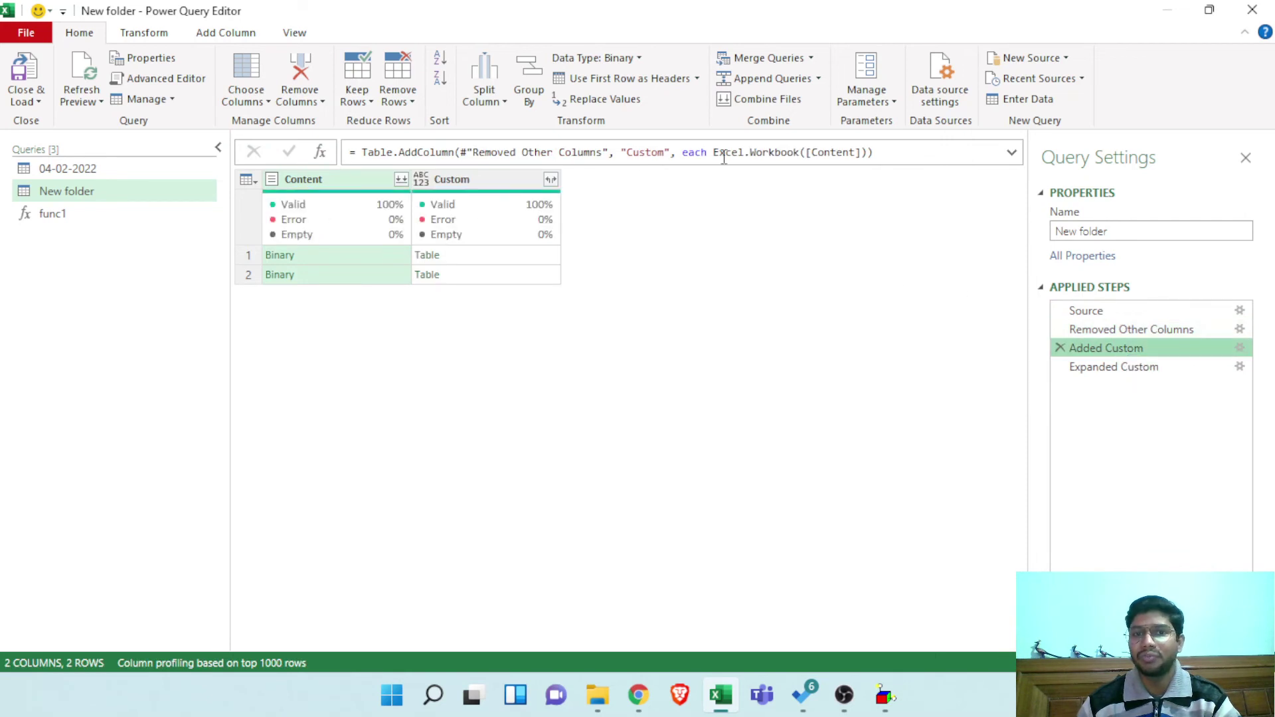
{"action": "left_click_drag", "start_coordinate": [713, 152], "coordinate": [869, 153]}
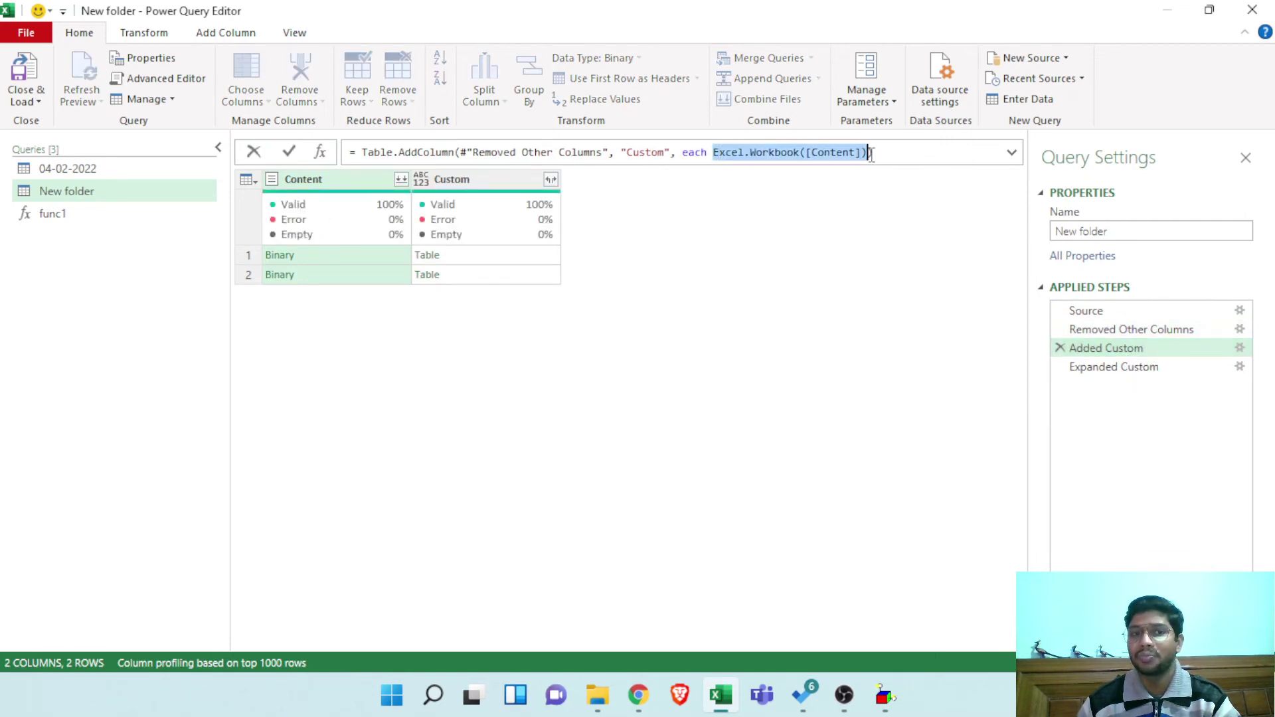
{"action": "left_click", "coordinate": [488, 256]}
{"action": "left_click", "coordinate": [489, 276]}
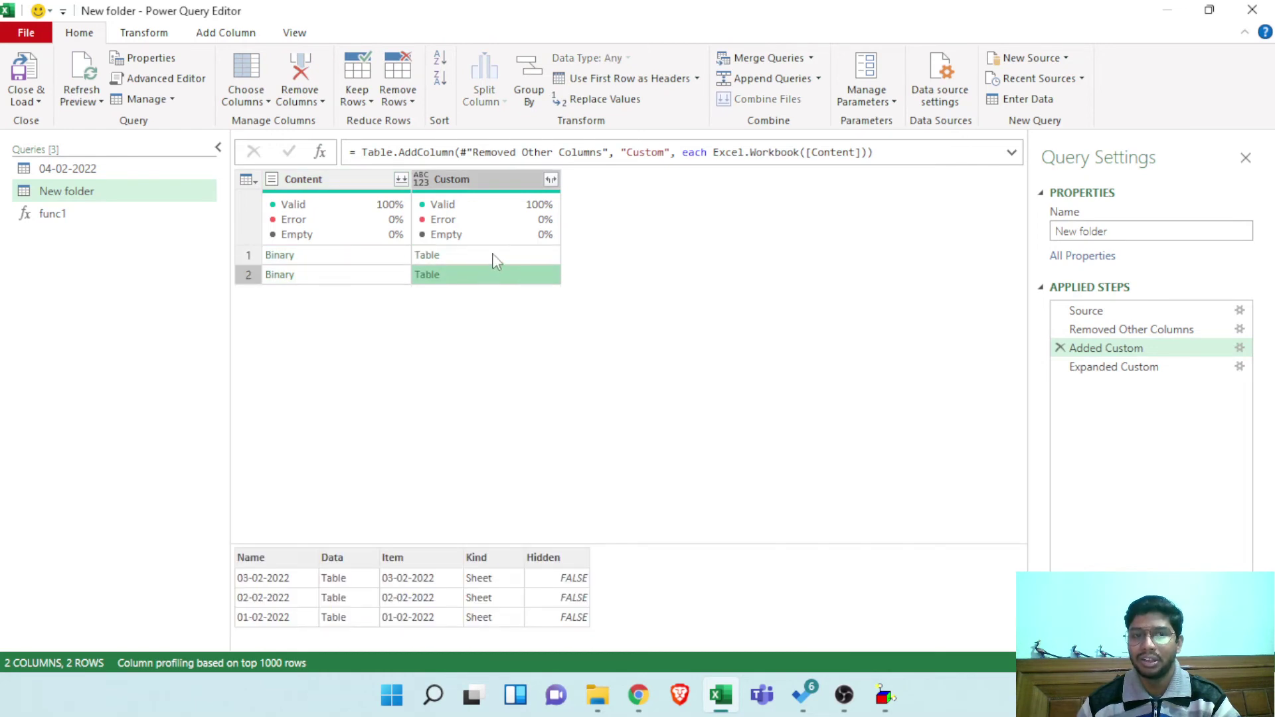
{"action": "left_click", "coordinate": [494, 258]}
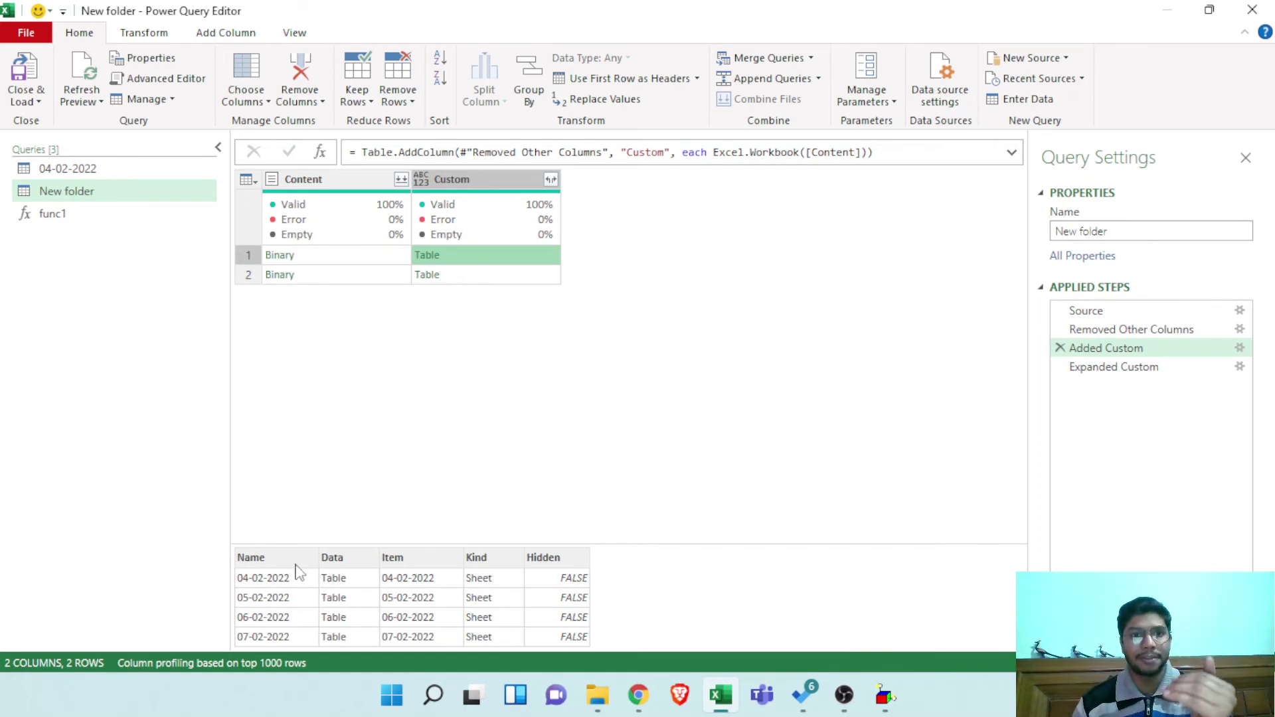
Return to the Expanded Custom step and examine the first sheet's Custom.Data table in an enlarged preview
{"action": "left_click", "coordinate": [1108, 369]}
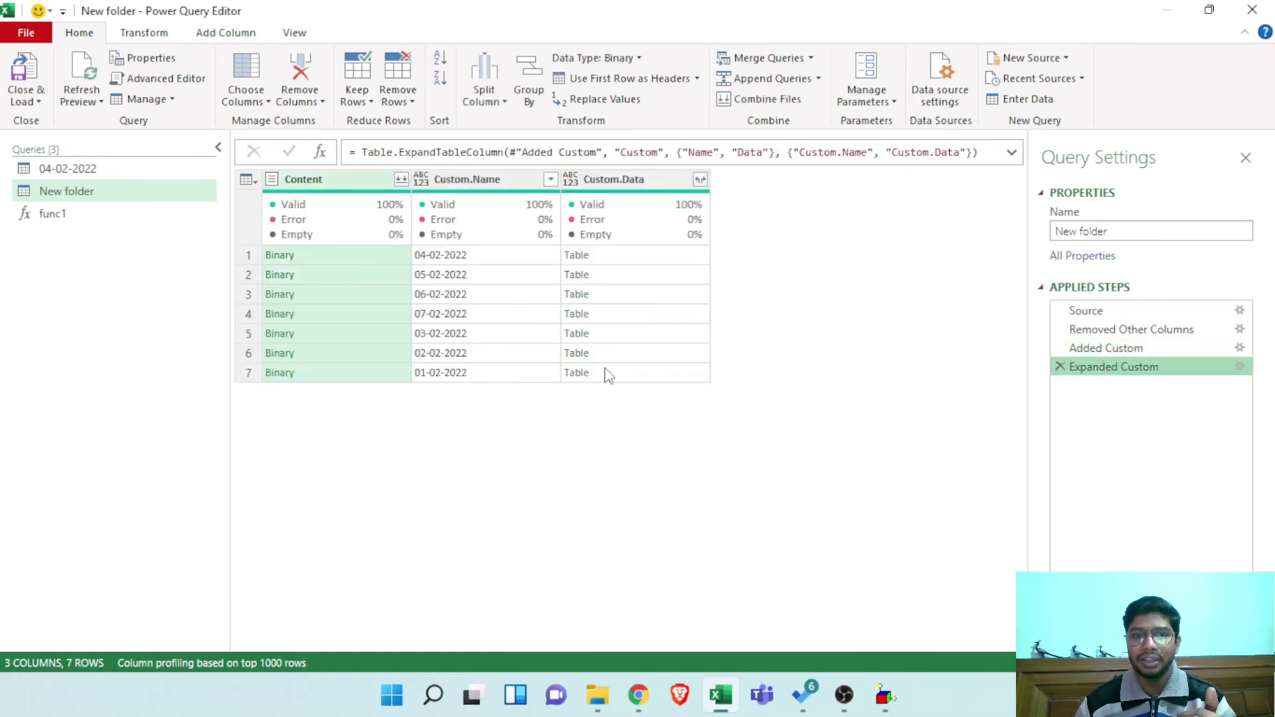
{"action": "left_click", "coordinate": [493, 257]}
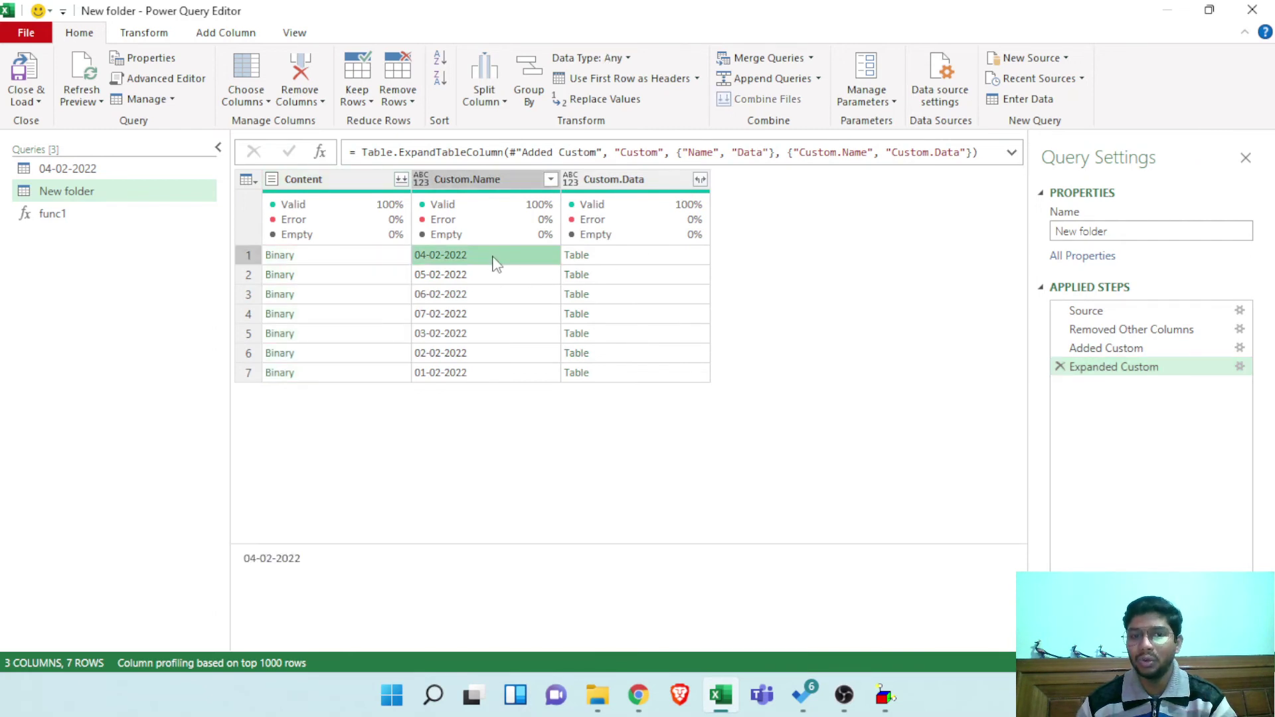
{"action": "left_click", "coordinate": [667, 256]}
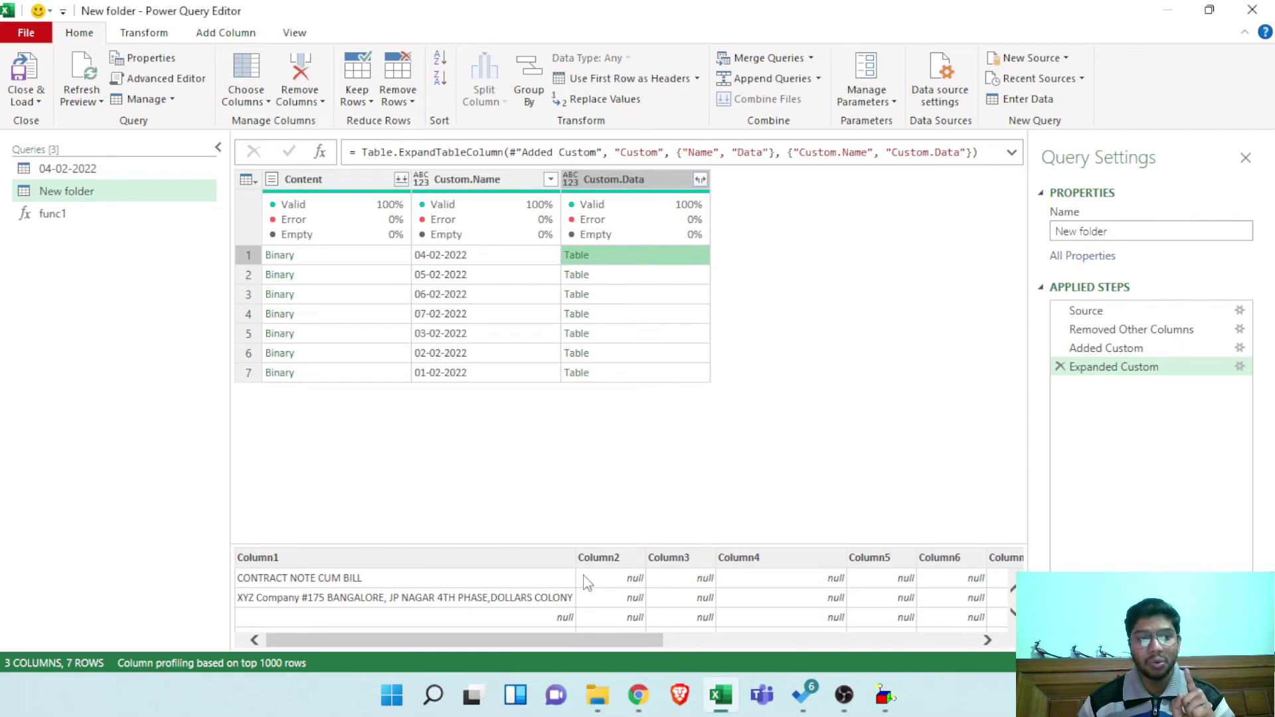
{"action": "left_click", "coordinate": [413, 582]}
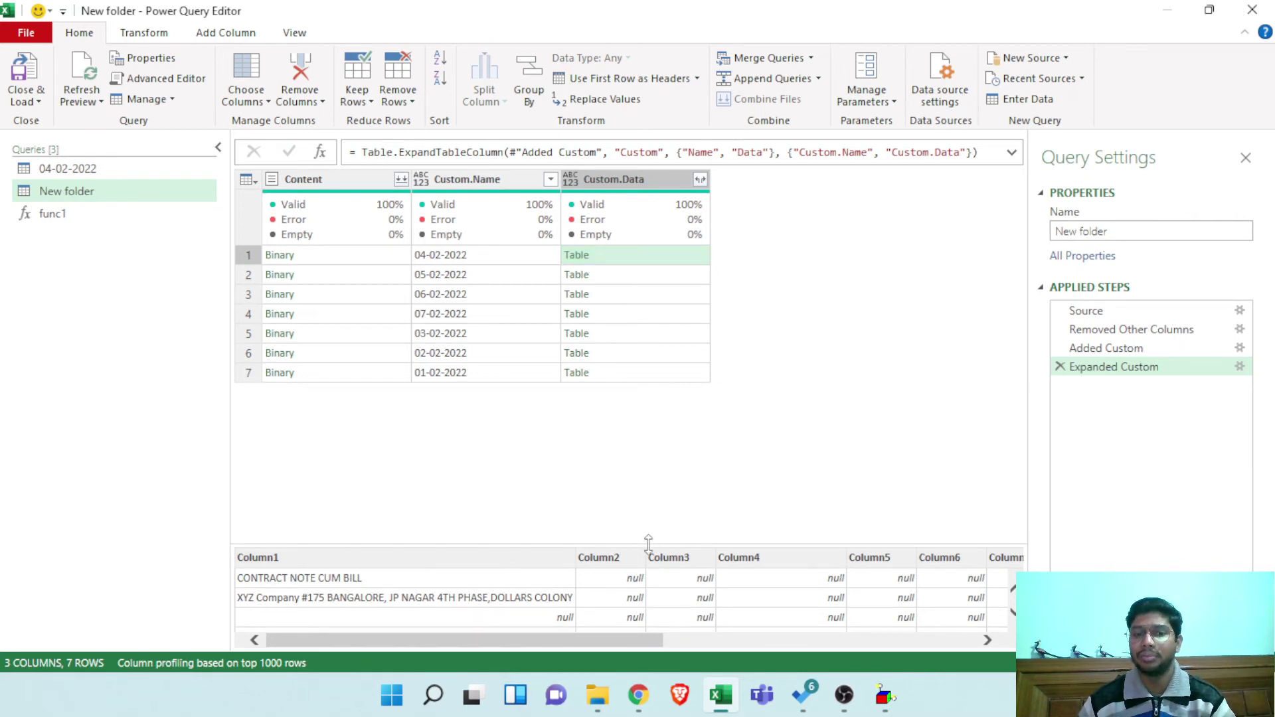
{"action": "left_click_drag", "start_coordinate": [653, 543], "coordinate": [671, 505]}
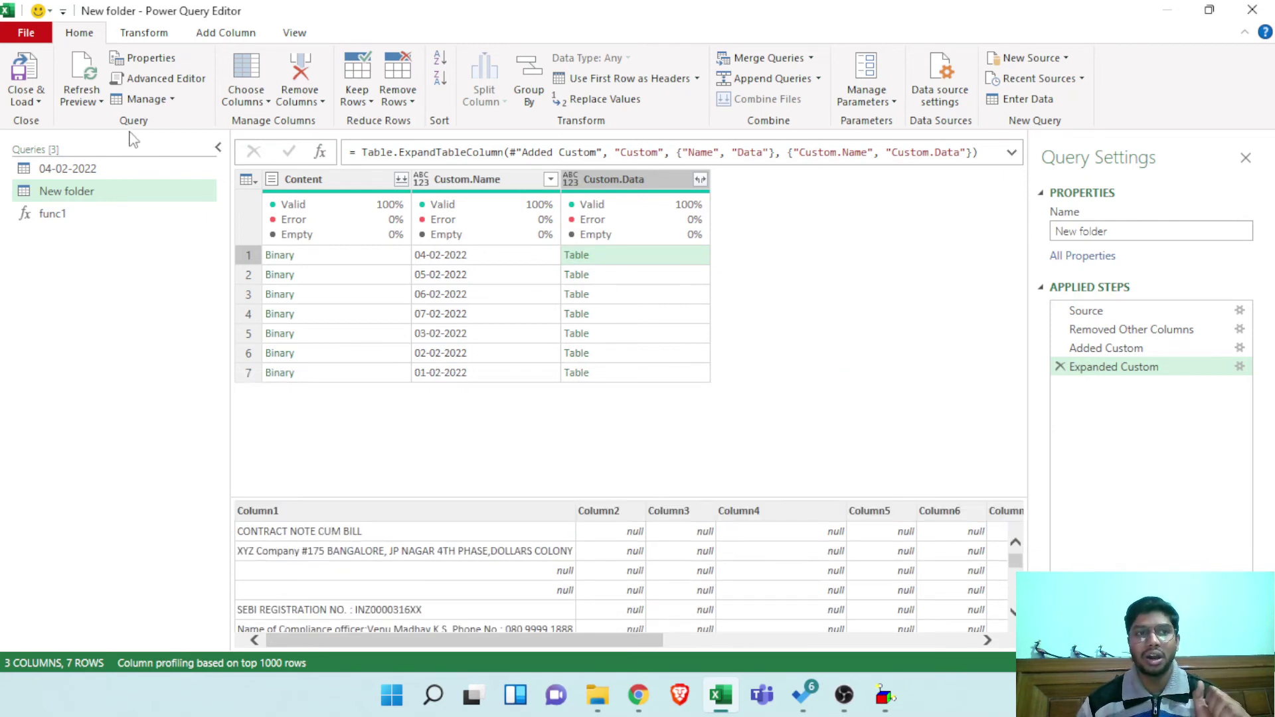
Start a custom column formula in the New folder query
{"action": "left_click", "coordinate": [157, 35]}
{"action": "left_click", "coordinate": [226, 34]}
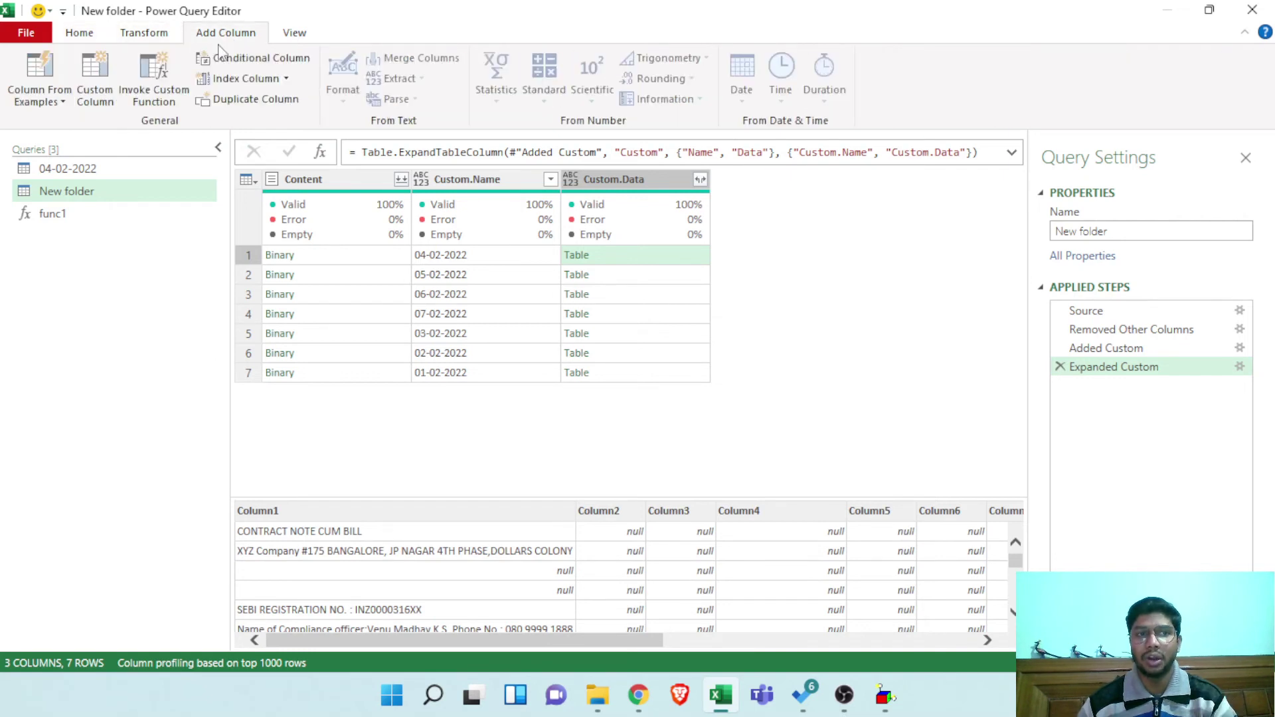
{"action": "left_click", "coordinate": [97, 78]}
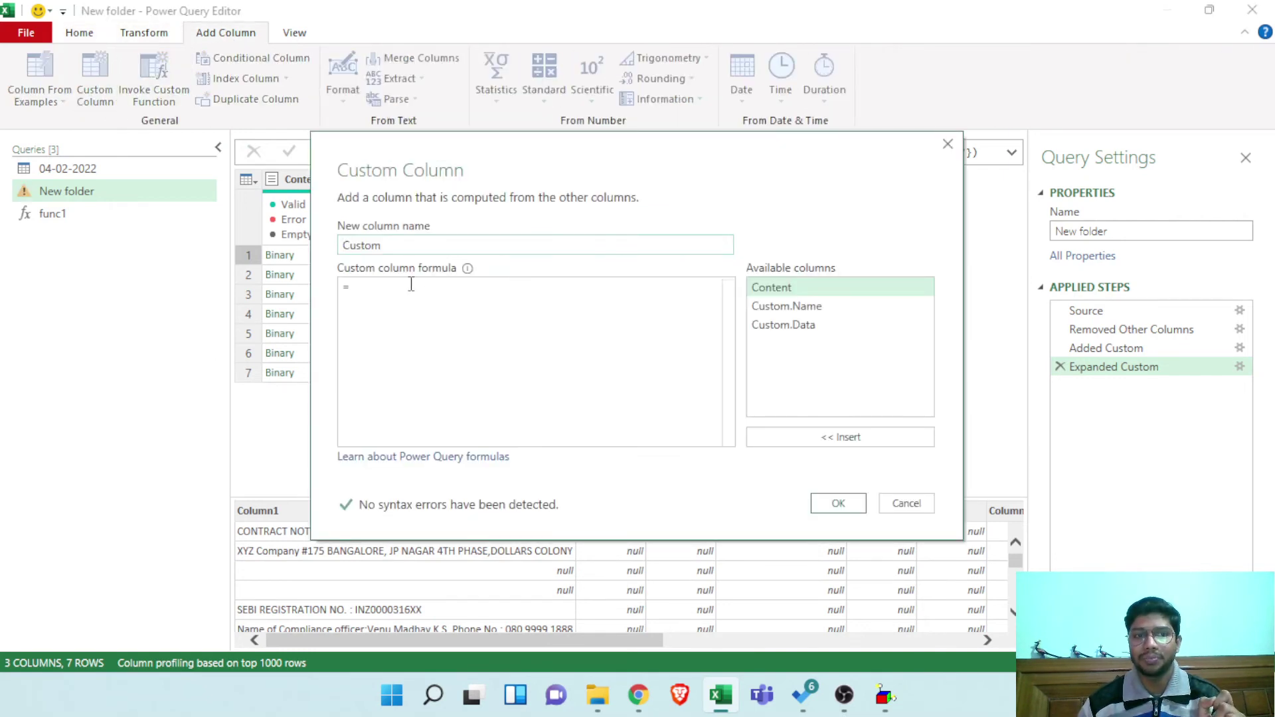
{"action": "left_click", "coordinate": [399, 292]}
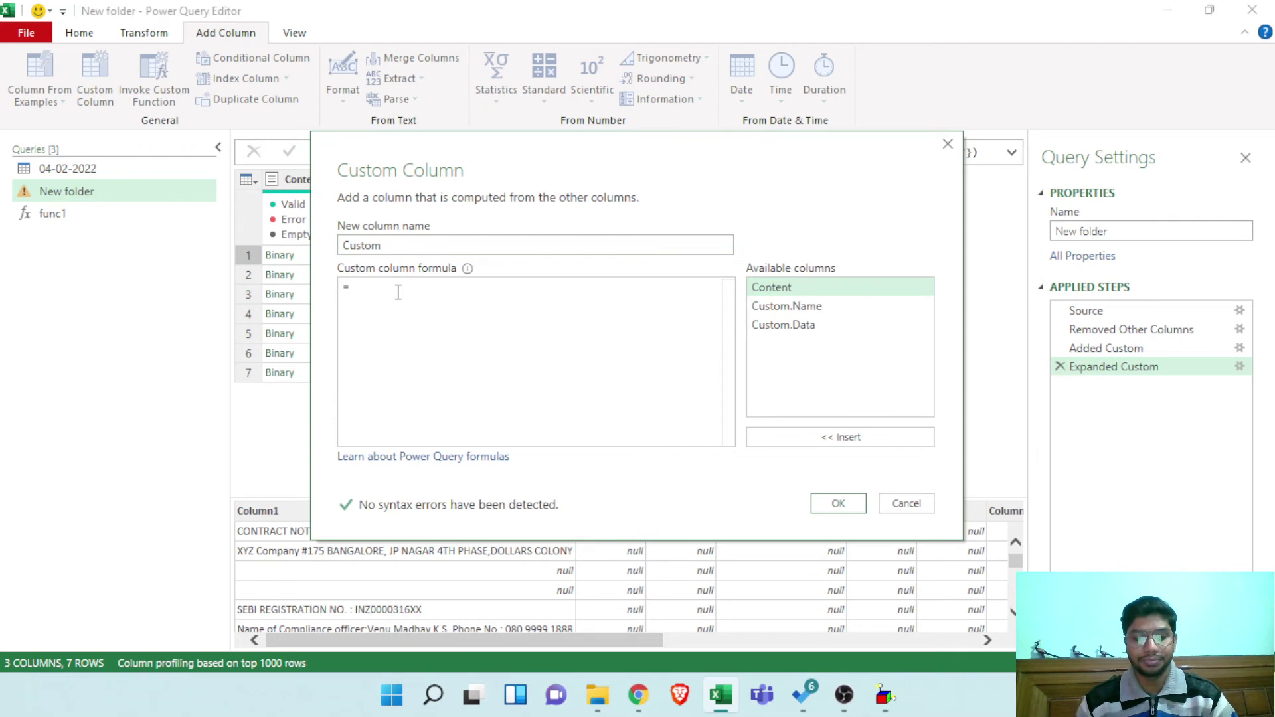
{"action": "type", "text": "data"}
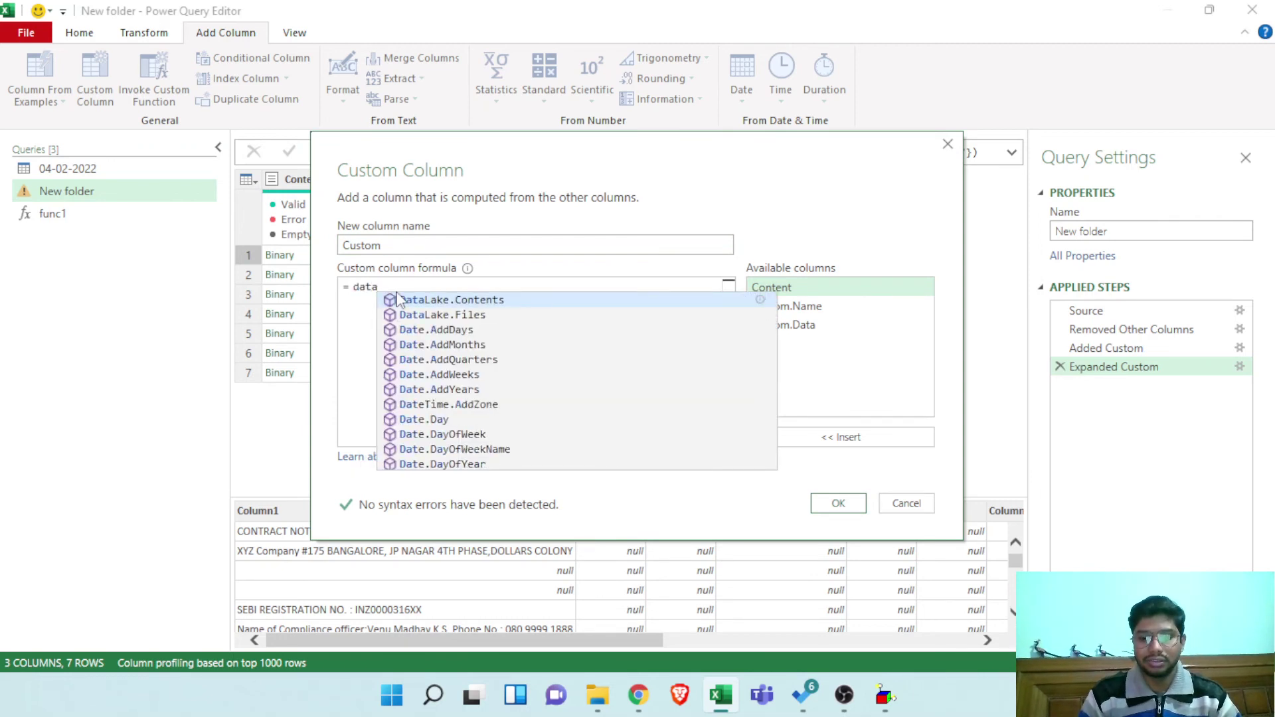
{"action": "key", "text": "BackSpace"}
{"action": "key", "text": "BackSpace"}
{"action": "key", "text": "BackSpace"}
{"action": "key", "text": "BackSpace"}
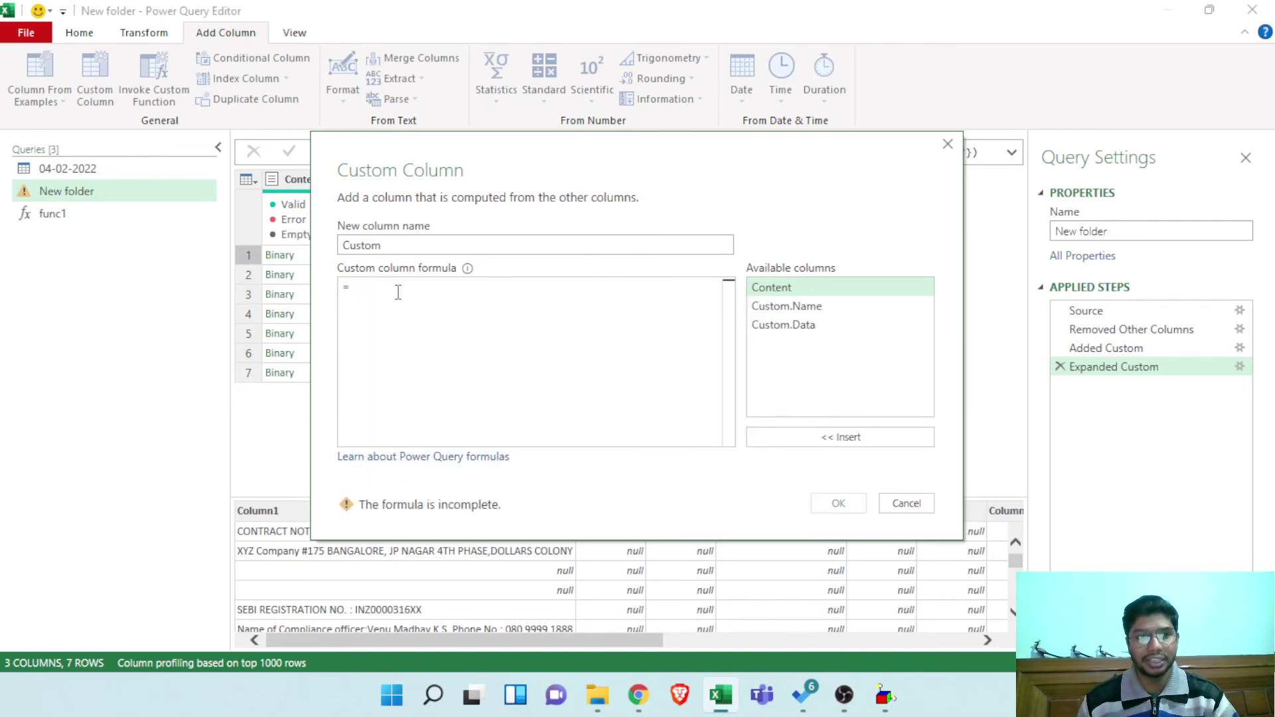
{"action": "type", "text": "f"}
{"action": "key", "text": "BackSpace"}
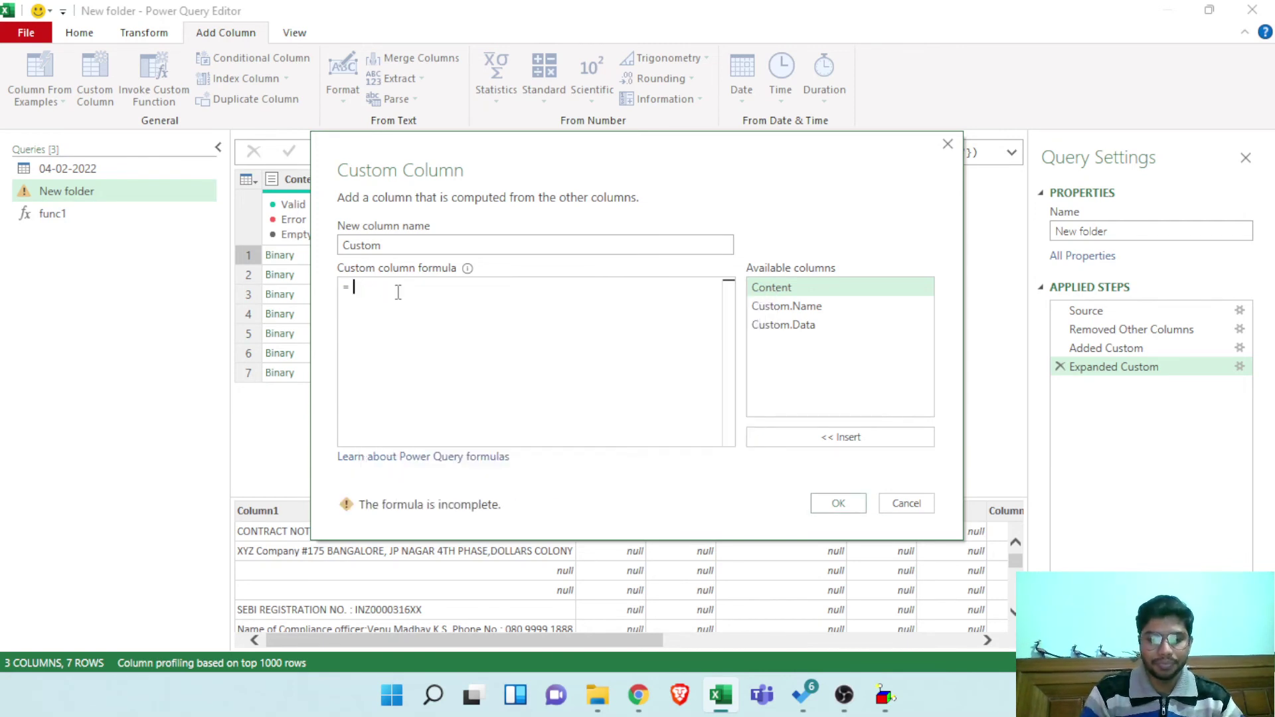
Apply func1 to each sheet's table by completing the custom column with the formula func1([Custom.Data])
{"action": "type", "text": "func1"}
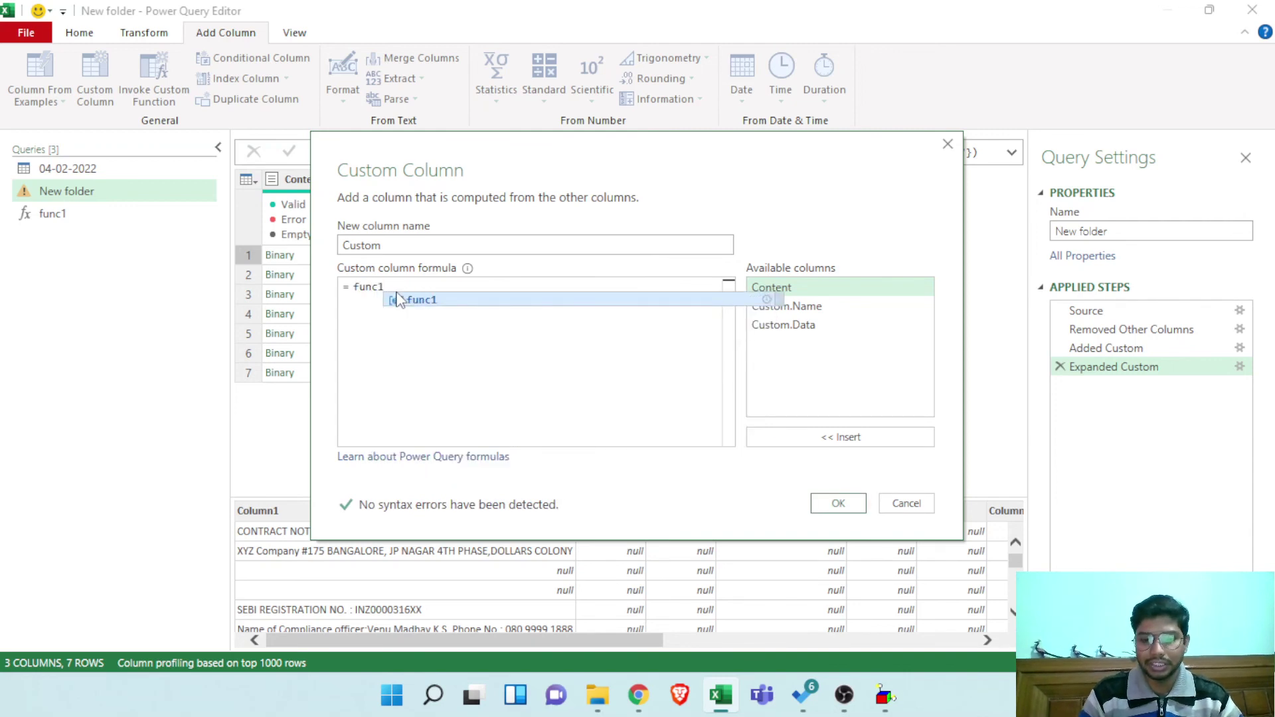
{"action": "type", "text": "("}
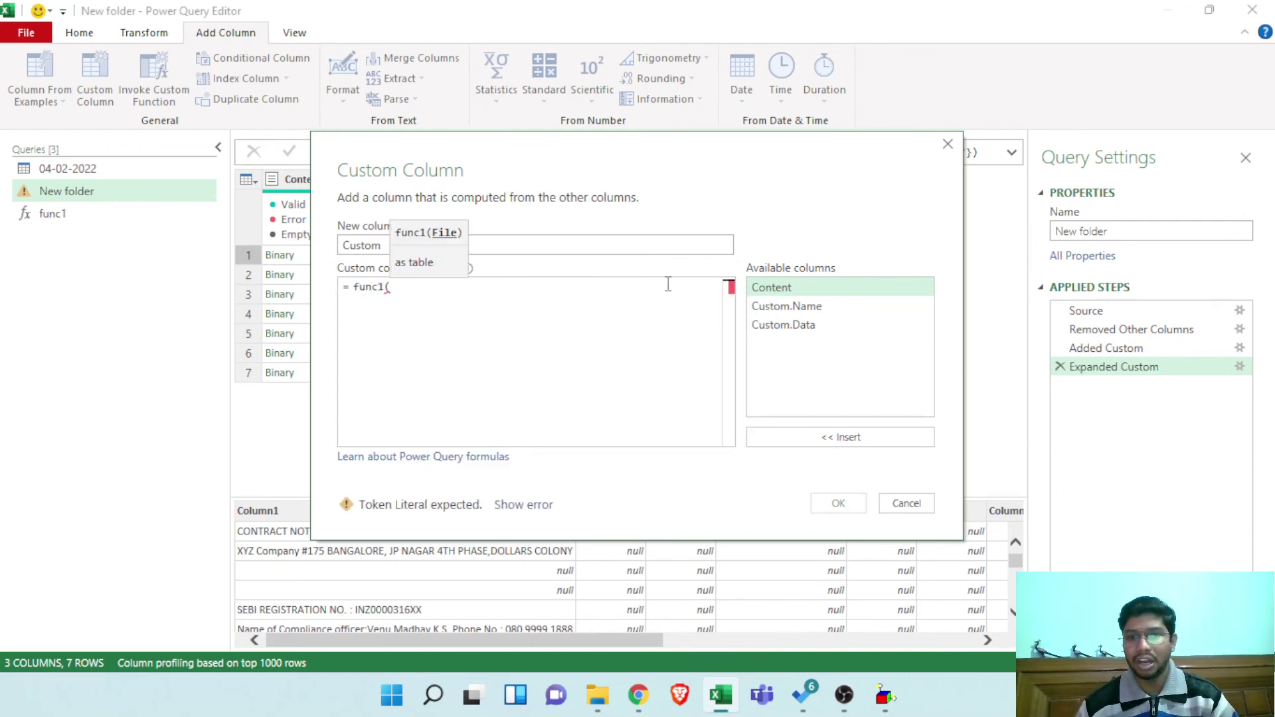
{"action": "double_click", "coordinate": [770, 288]}
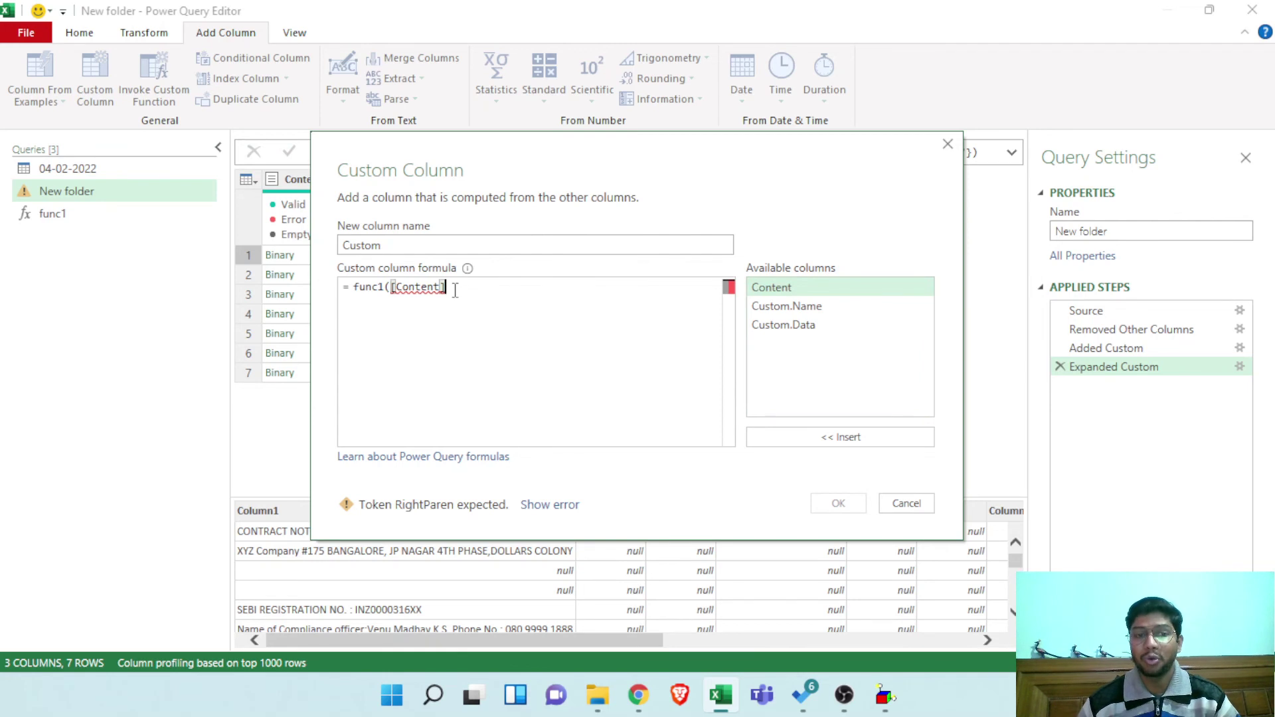
{"action": "left_click_drag", "start_coordinate": [455, 290], "coordinate": [396, 291]}
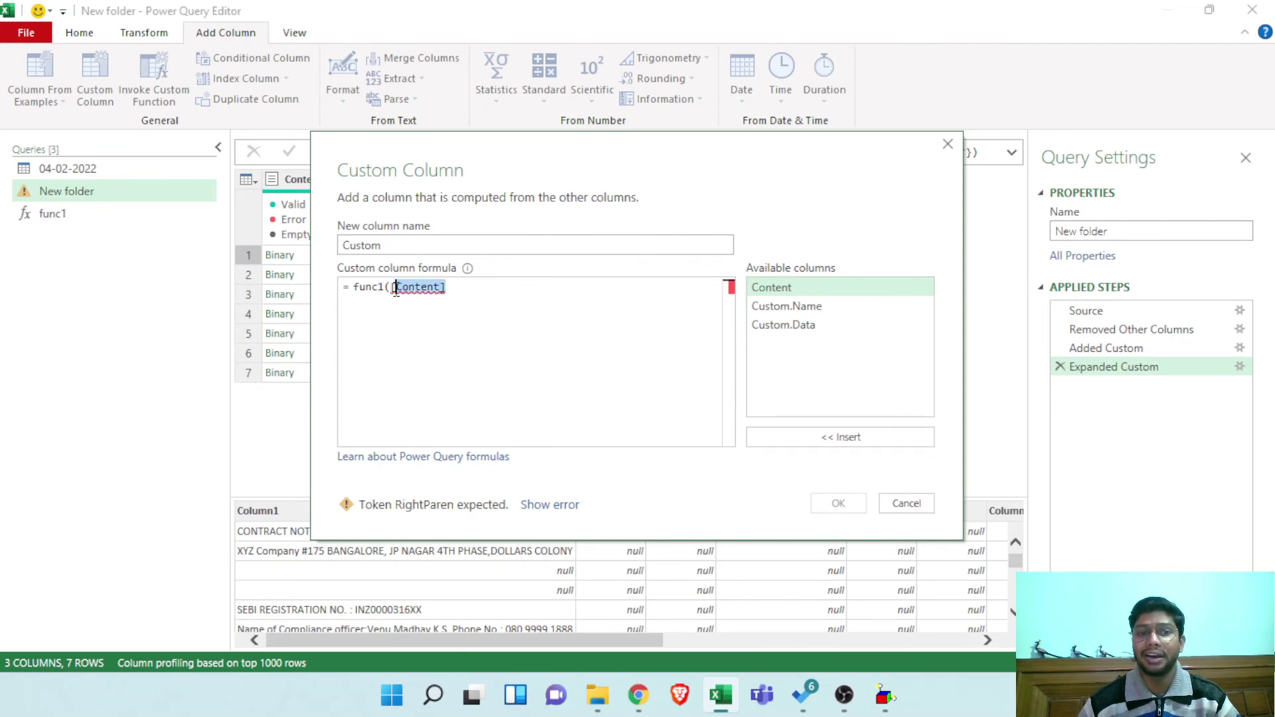
{"action": "key", "text": "BackSpace"}
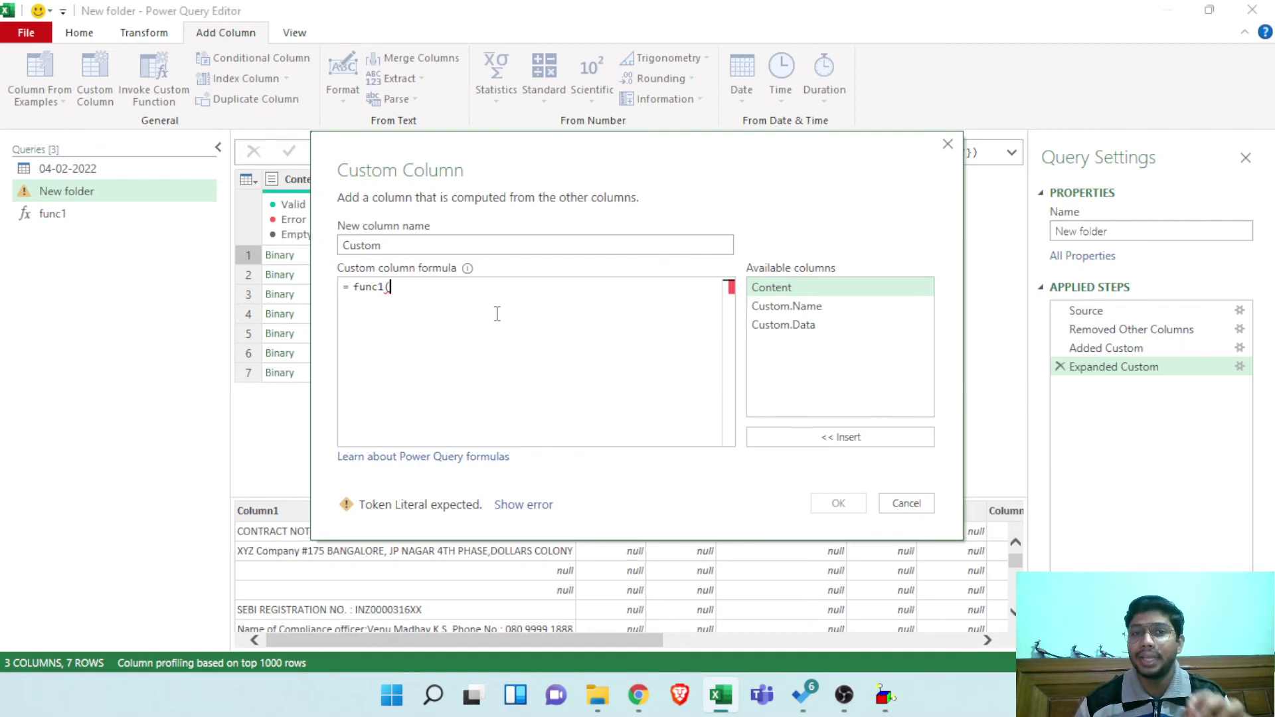
{"action": "left_click", "coordinate": [769, 330]}
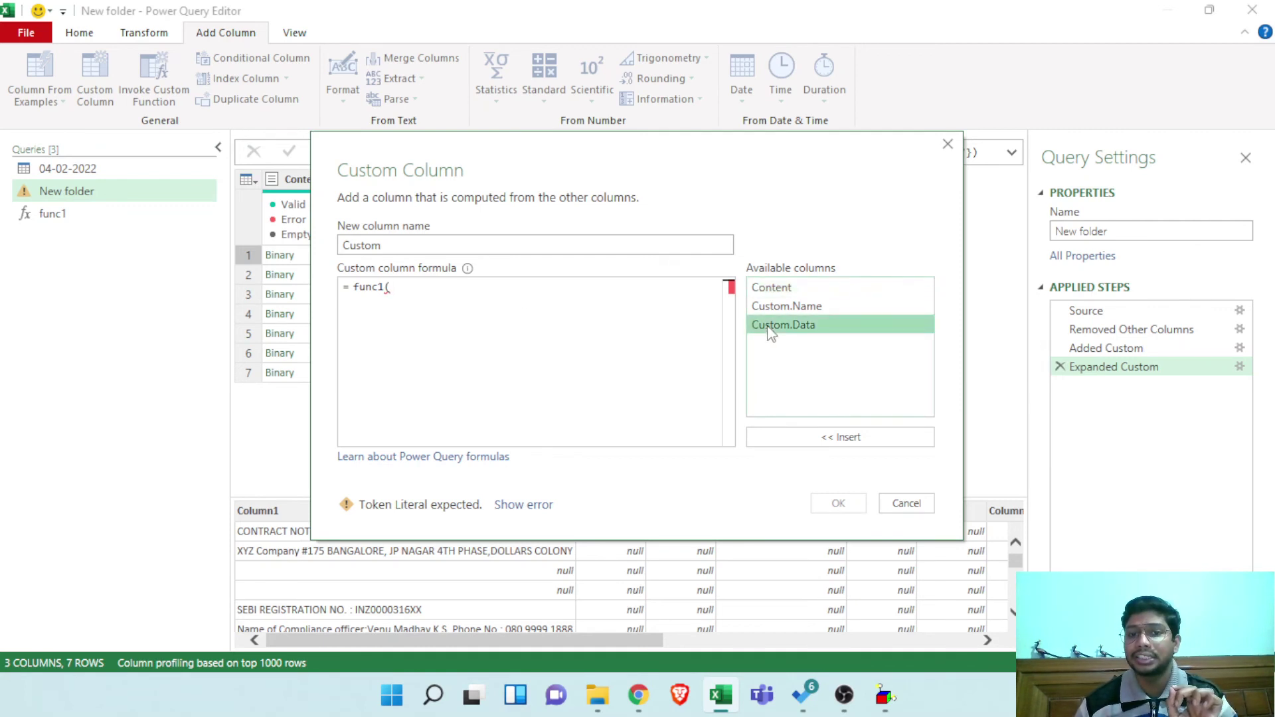
{"action": "double_click", "coordinate": [769, 330]}
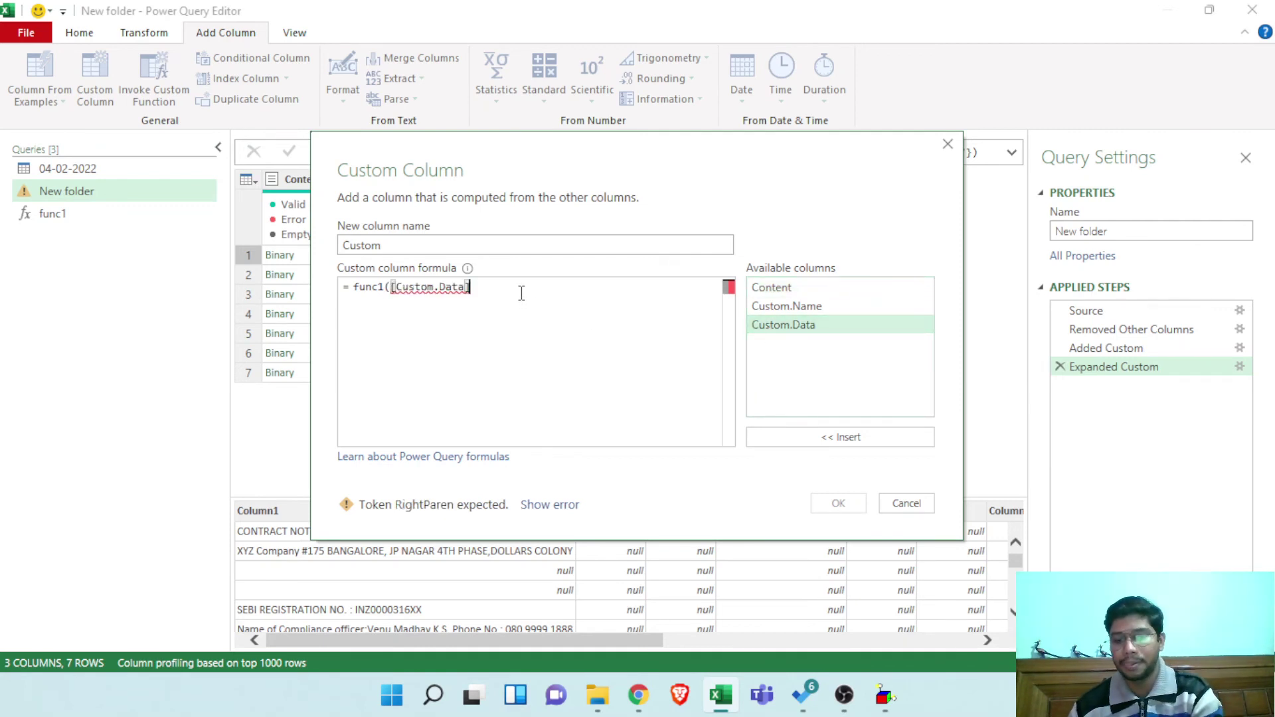
{"action": "type", "text": ")"}
{"action": "left_click", "coordinate": [831, 505]}
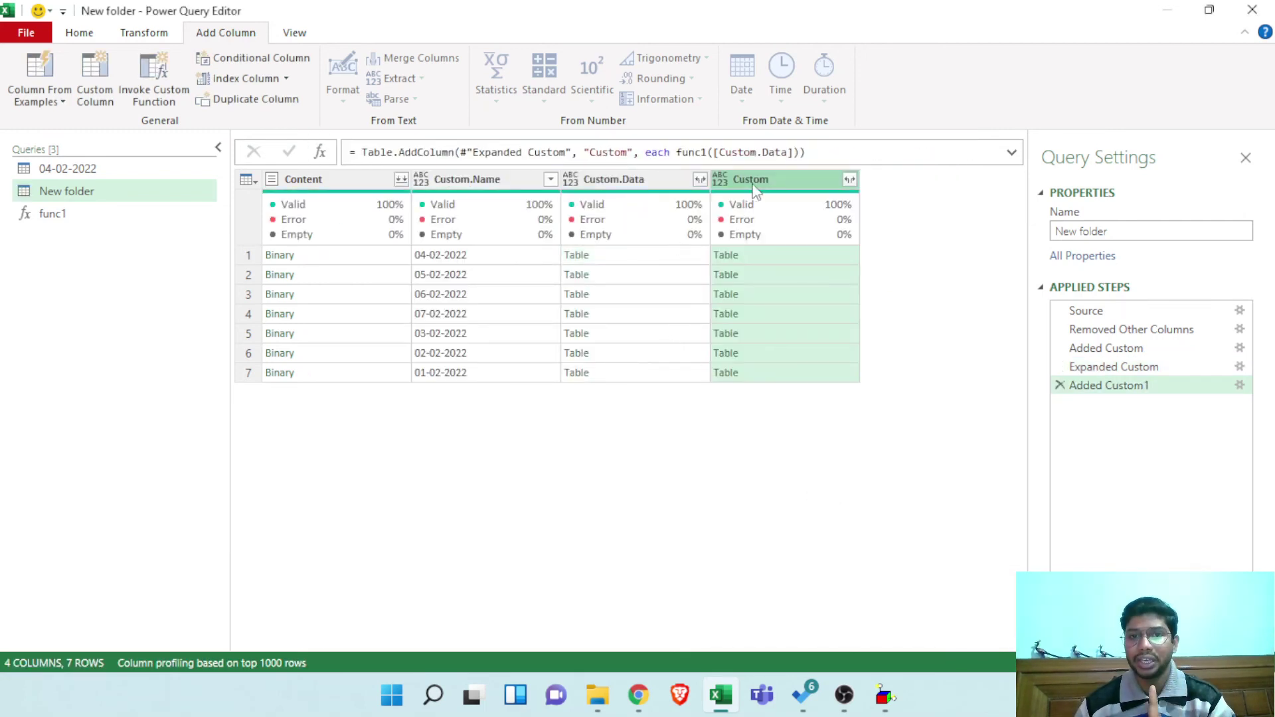
Compare the table previews in the new Custom column with the raw tables in Custom.Data for several sheets
{"action": "left_click", "coordinate": [798, 255]}
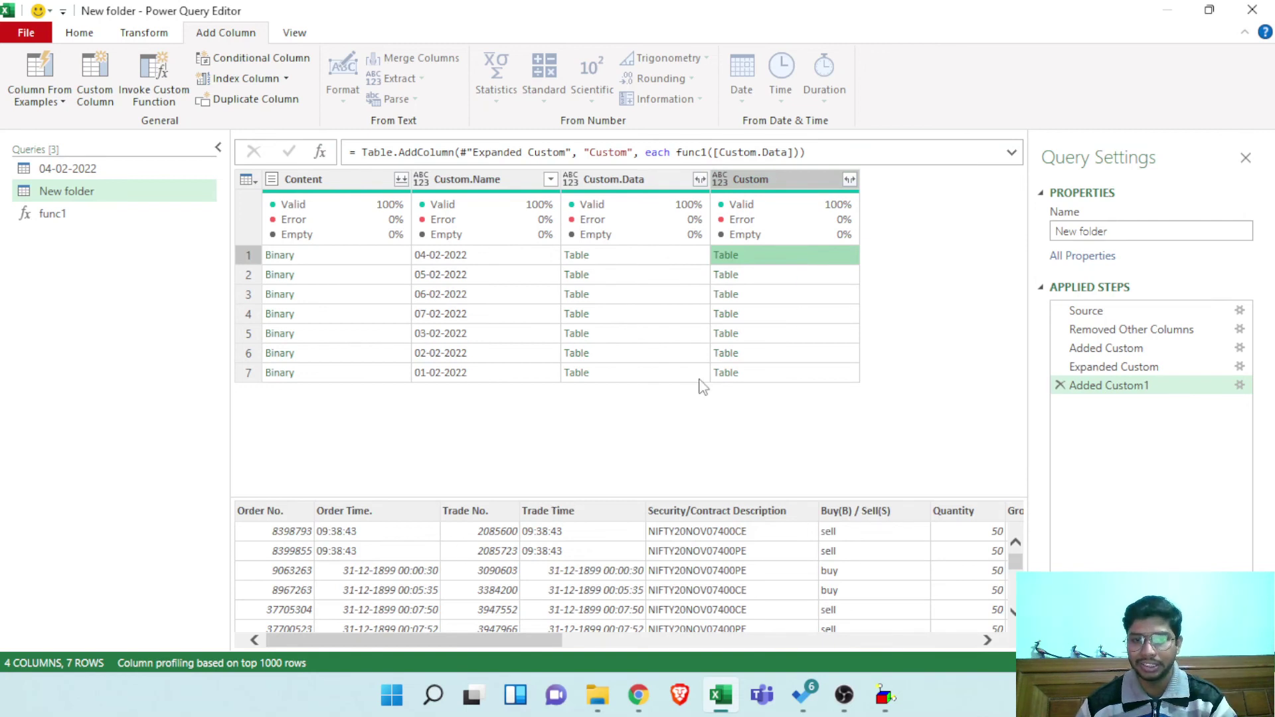
{"action": "left_click", "coordinate": [772, 283]}
{"action": "left_click", "coordinate": [776, 297]}
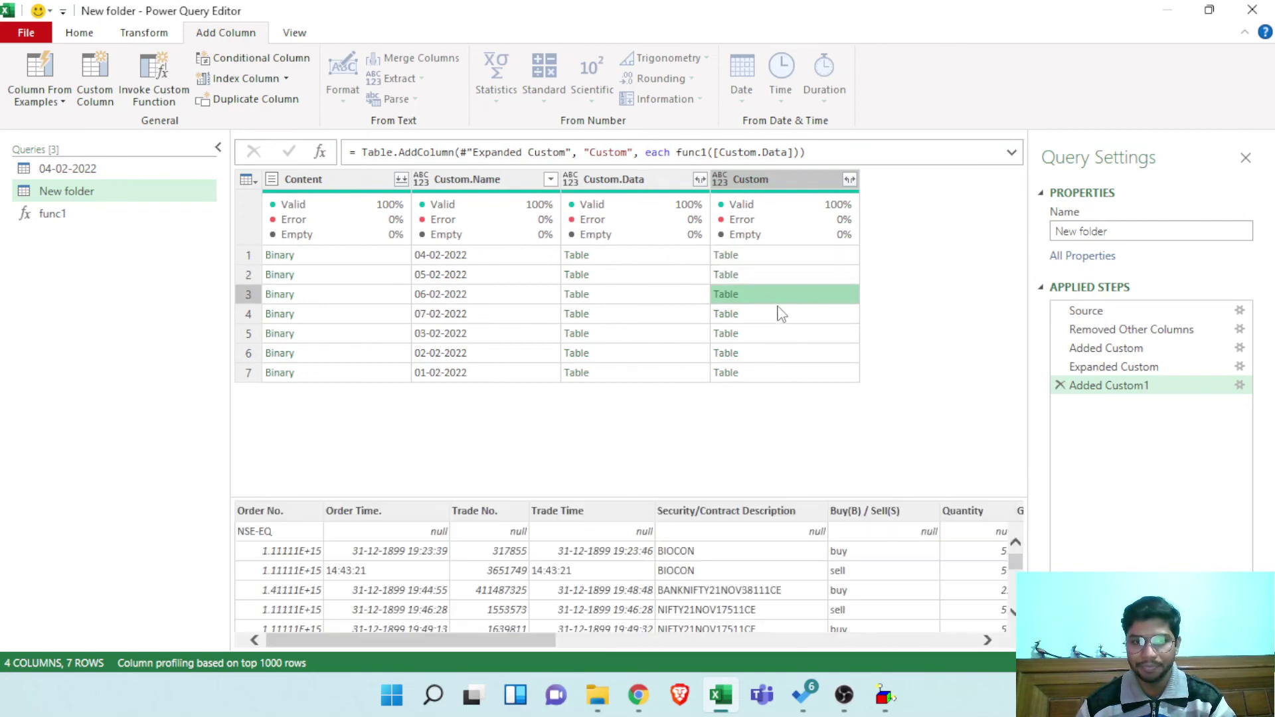
{"action": "left_click", "coordinate": [661, 259]}
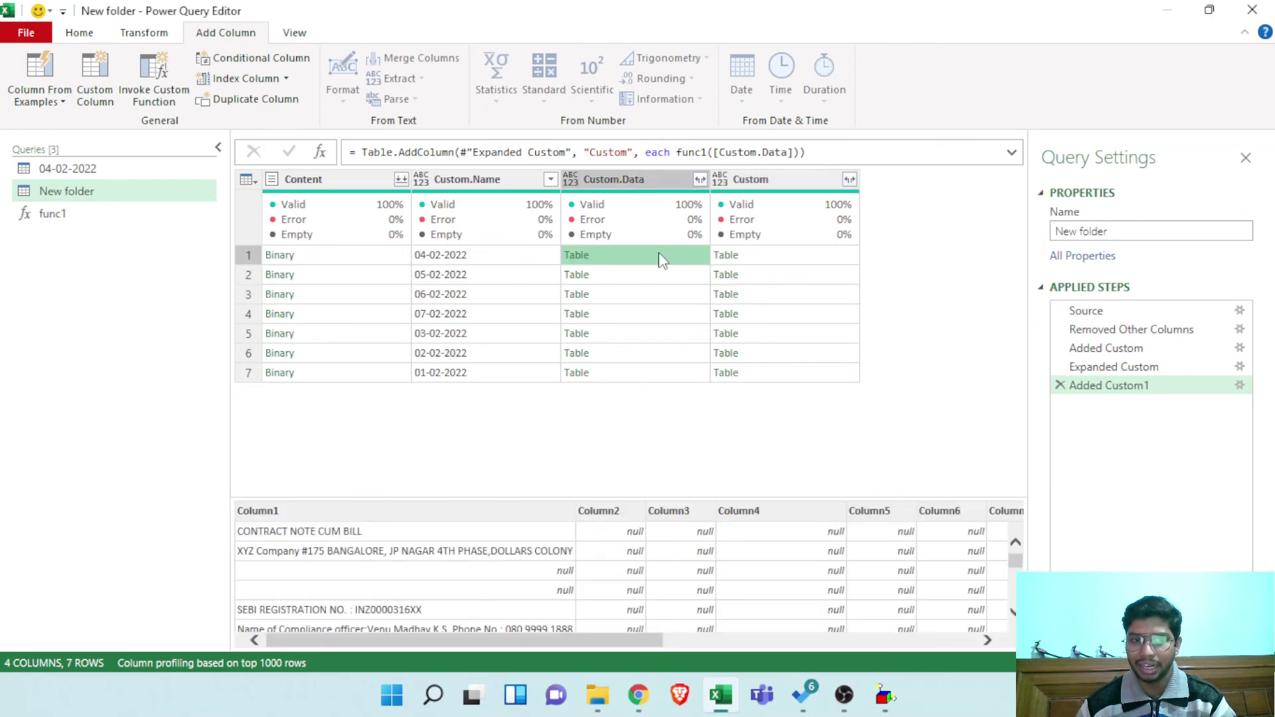
{"action": "left_click", "coordinate": [652, 296]}
{"action": "left_click", "coordinate": [643, 317]}
{"action": "left_click", "coordinate": [654, 274]}
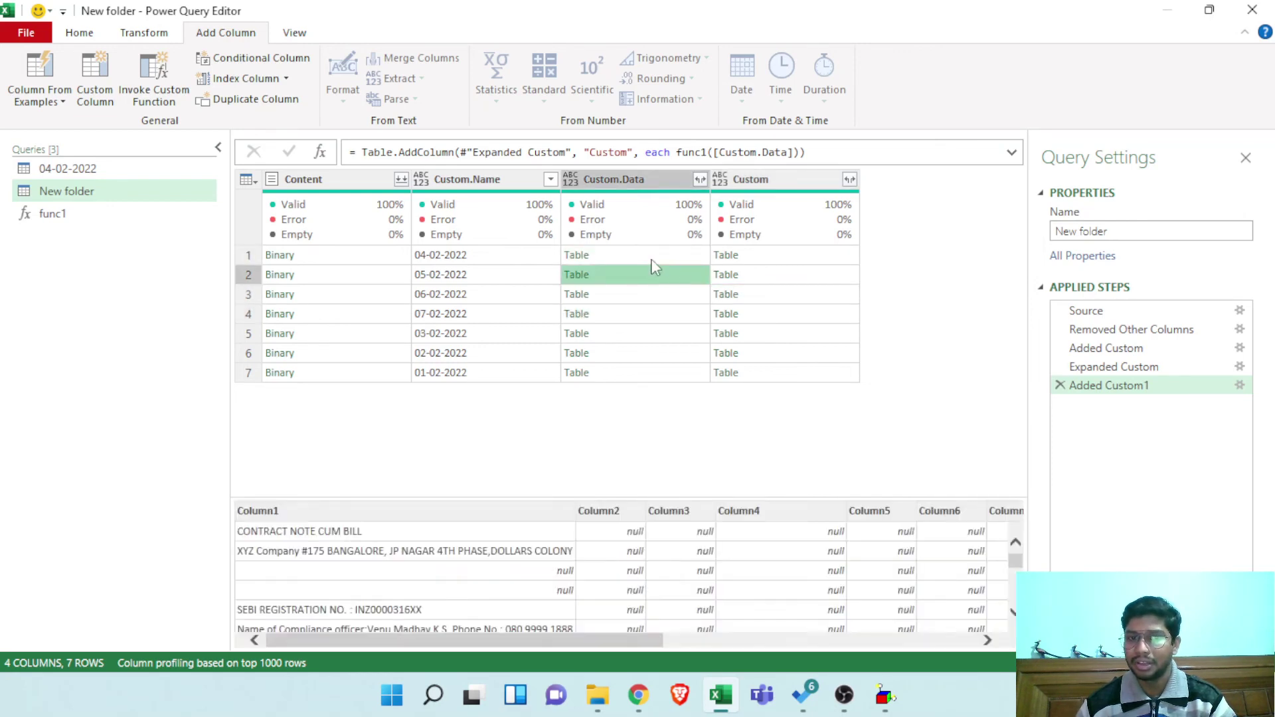
{"action": "left_click", "coordinate": [654, 257]}
{"action": "left_click", "coordinate": [770, 255]}
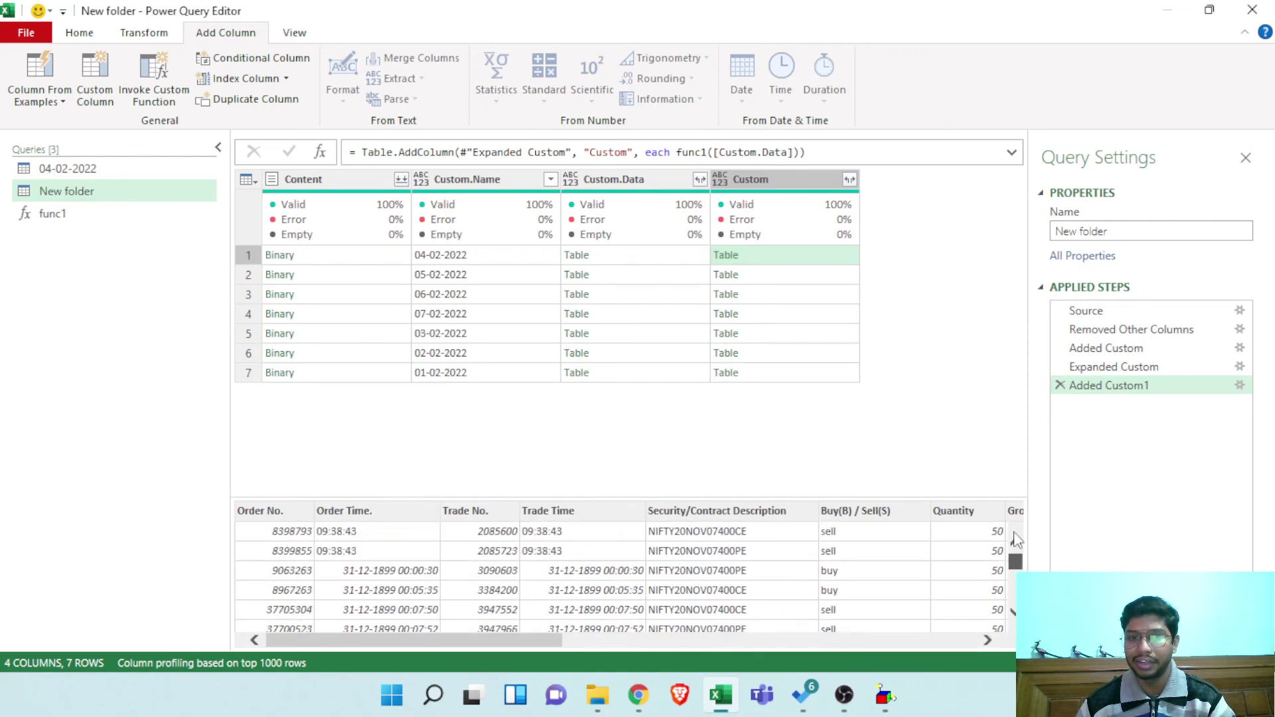
Remove the Custom.Data and Content columns from the New folder query
{"action": "left_click", "coordinate": [618, 182]}
{"action": "right_click", "coordinate": [618, 182]}
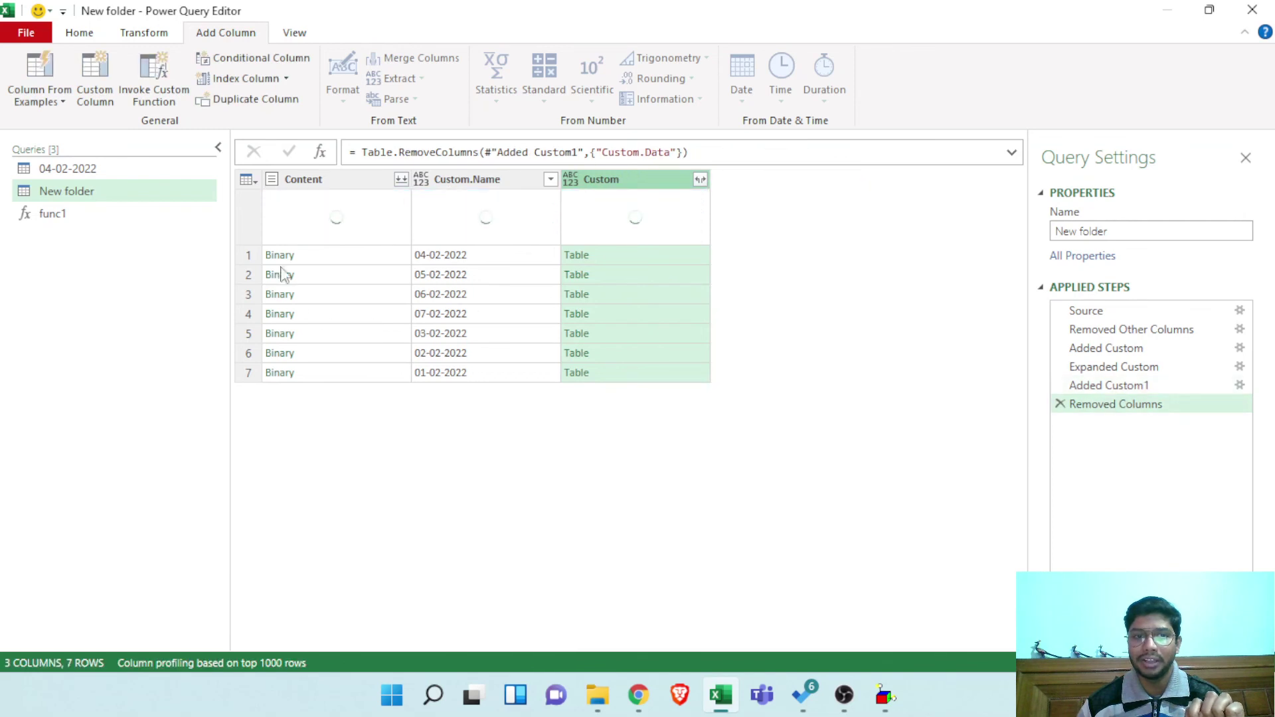
{"action": "right_click", "coordinate": [354, 185]}
{"action": "key", "text": "Escape"}
{"action": "key", "text": "Delete"}
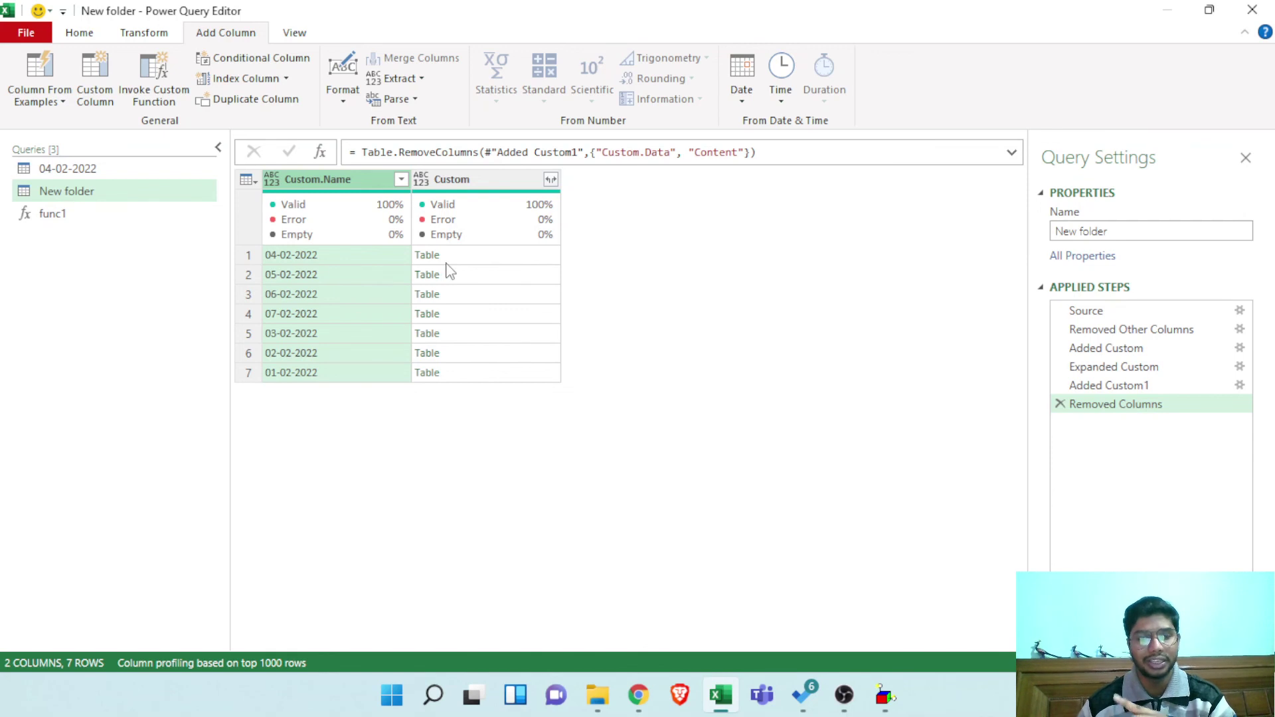
Expand all fields of the Custom column without the original column name as prefix and review the combined trade rows
{"action": "left_click", "coordinate": [550, 180]}
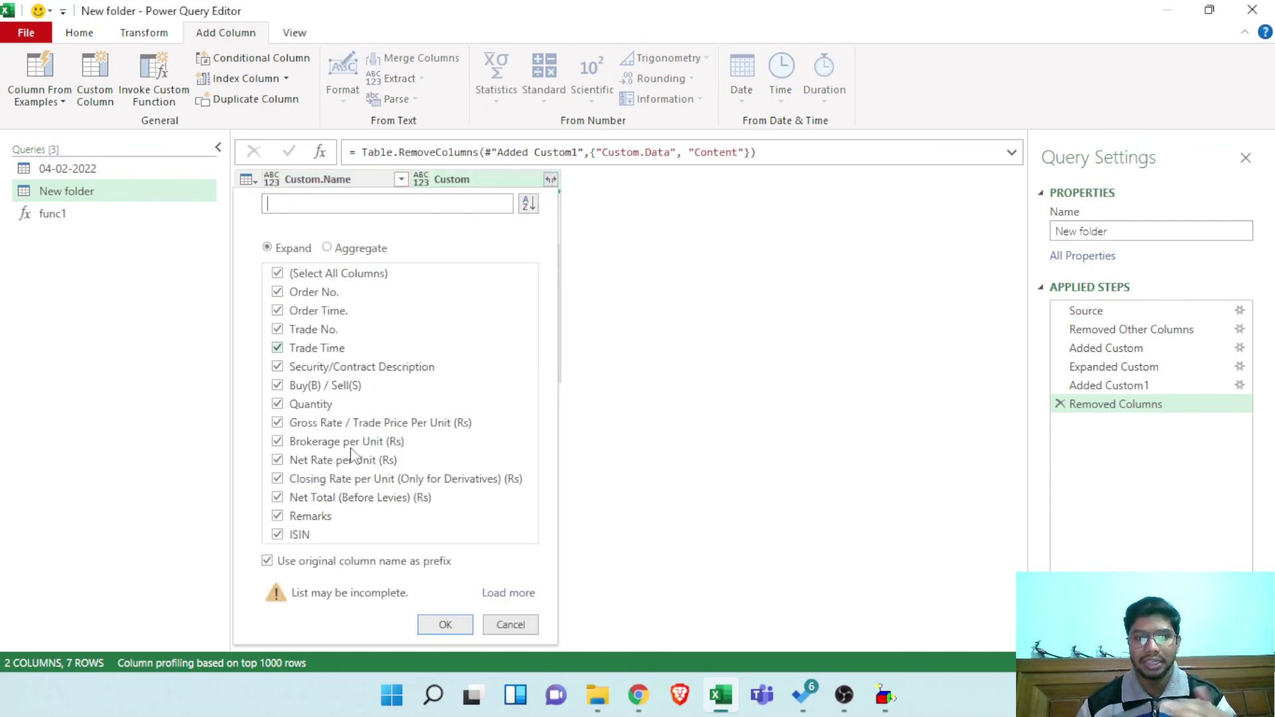
{"action": "left_click", "coordinate": [350, 563]}
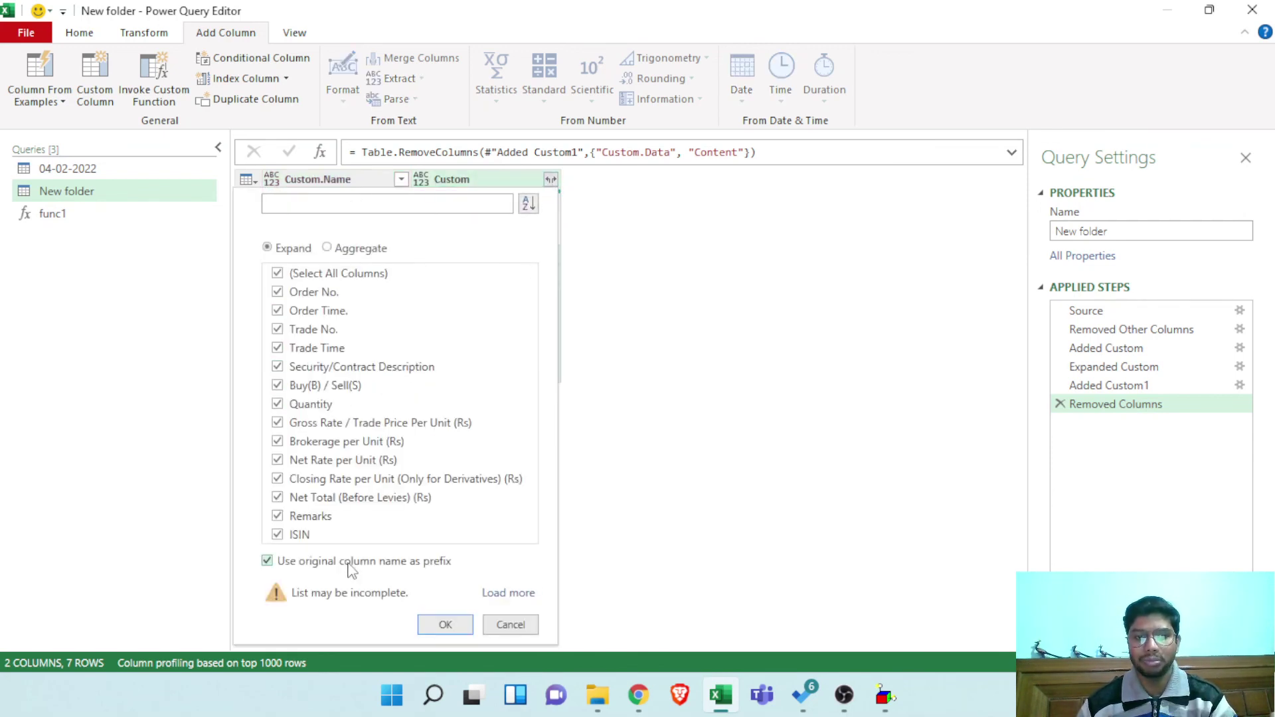
{"action": "left_click", "coordinate": [445, 625]}
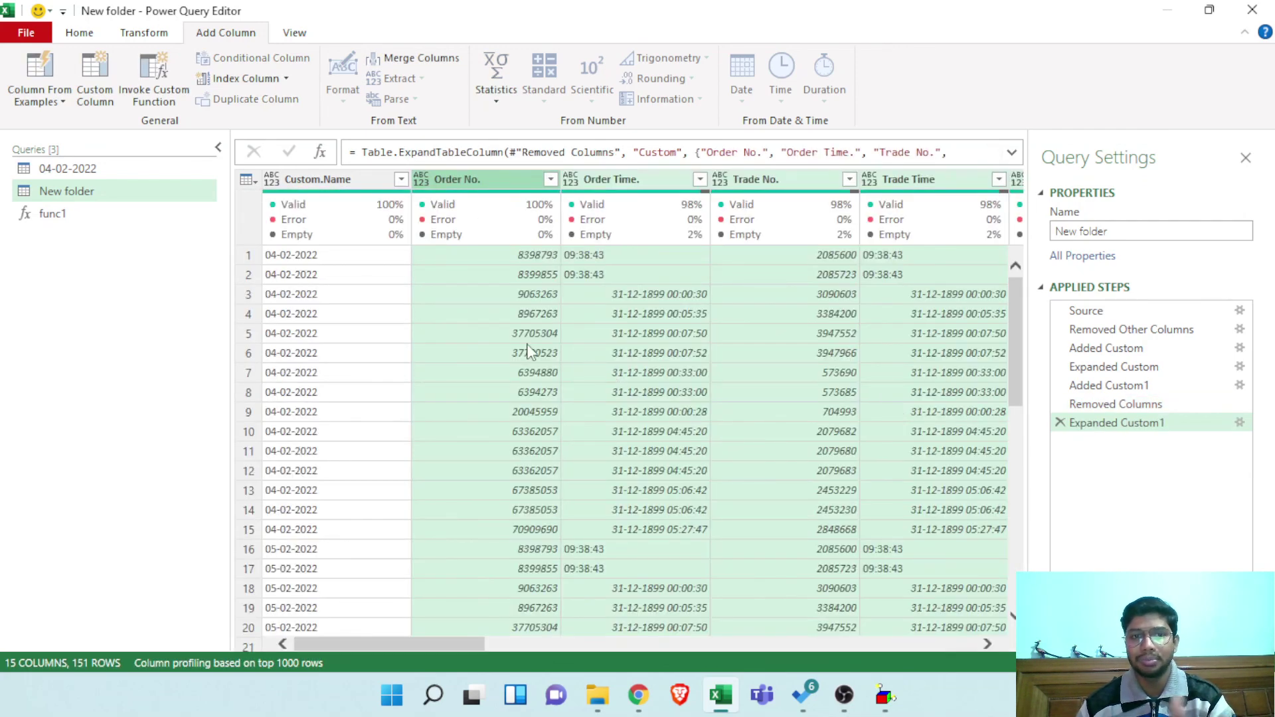
{"action": "scroll", "coordinate": [359, 367], "scroll_direction": "down", "scroll_amount": 1}
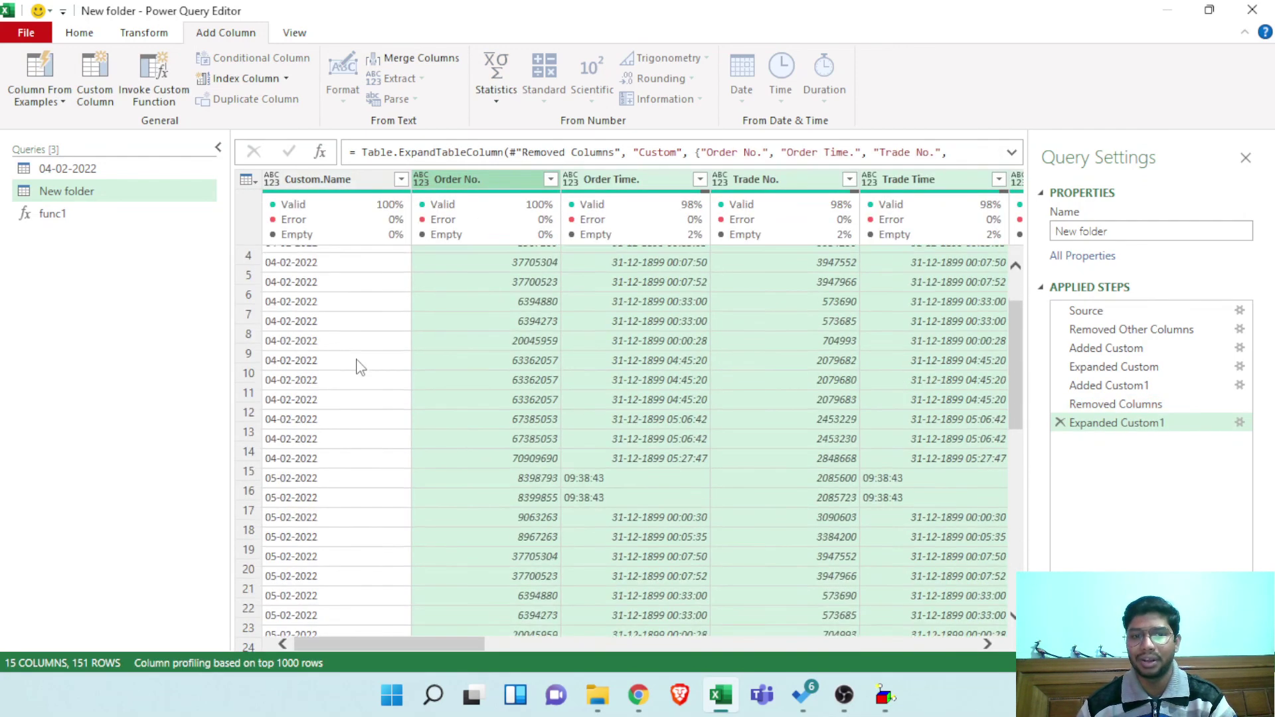
{"action": "scroll", "coordinate": [359, 367], "scroll_direction": "down", "scroll_amount": 3}
{"action": "left_click_drag", "start_coordinate": [460, 643], "coordinate": [358, 623]}
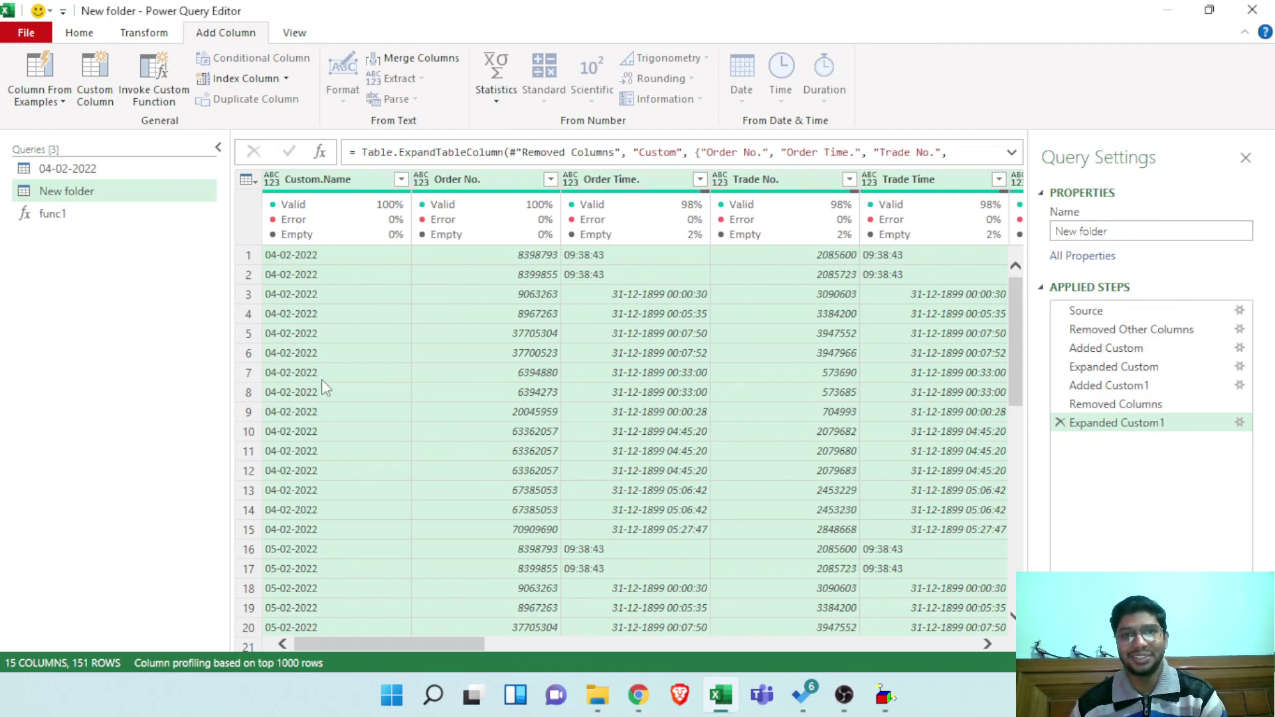
{"action": "mouse_move", "coordinate": [844, 703]}
{"action": "left_click", "coordinate": [808, 627]}
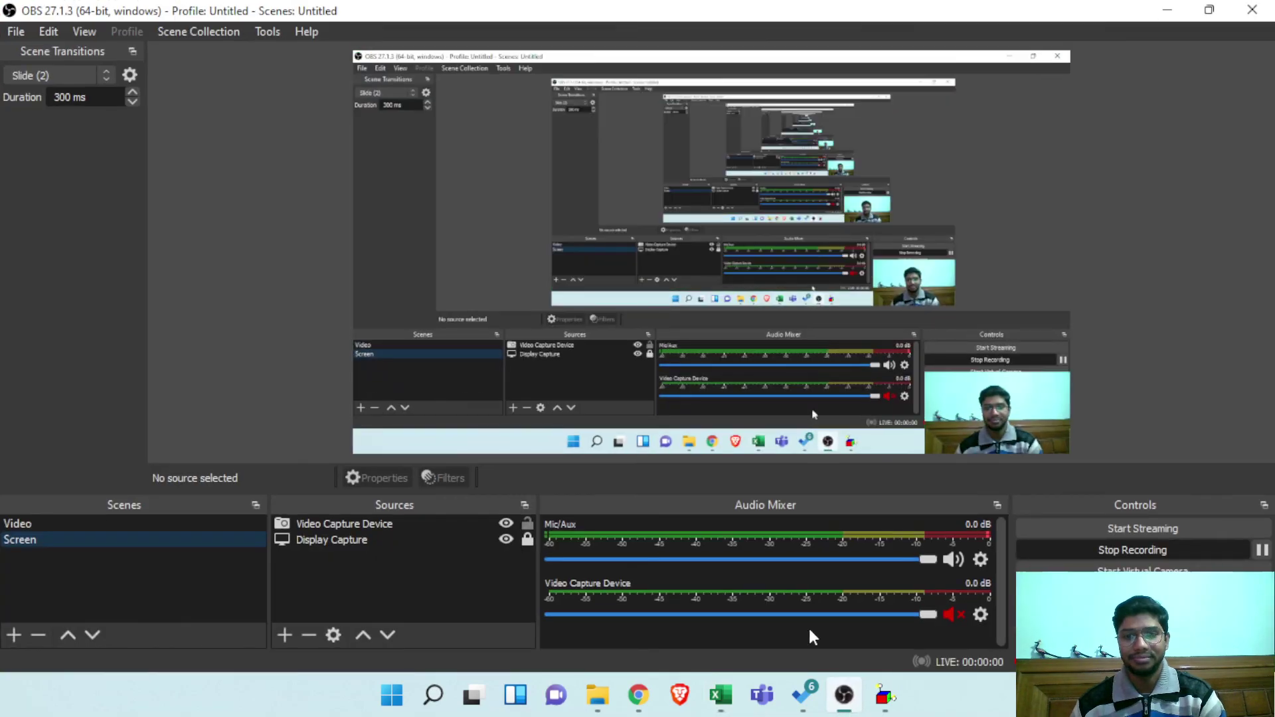